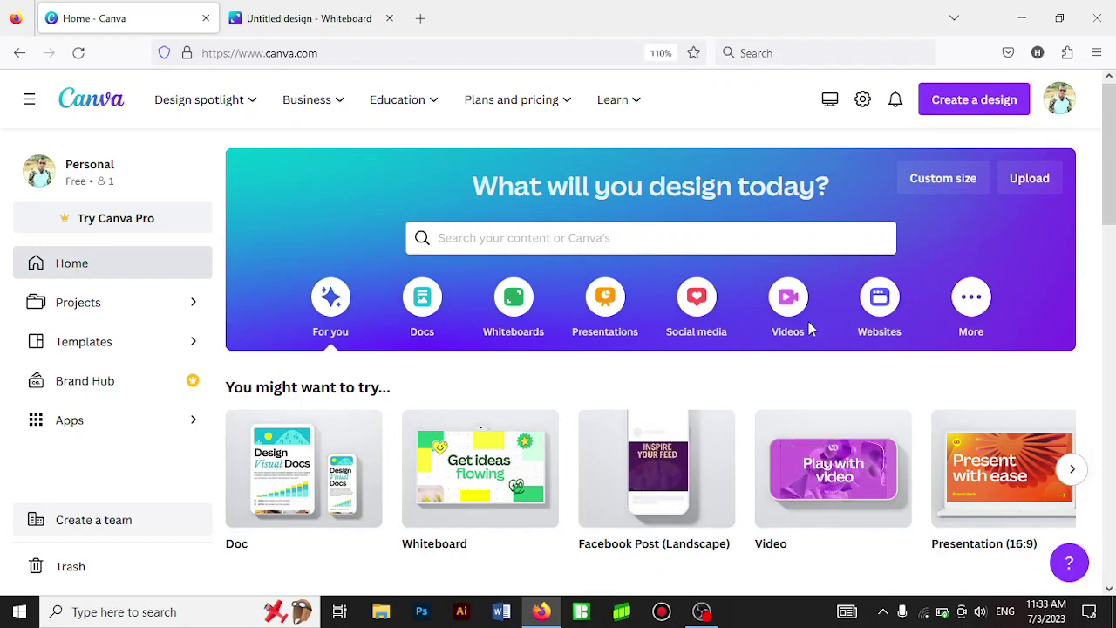
# Step: Open the Videos category on Canva's home page and scroll down to its video templates
pyautogui.hotkey('ctrl', '+')
pyautogui.hotkey('ctrl', '+')
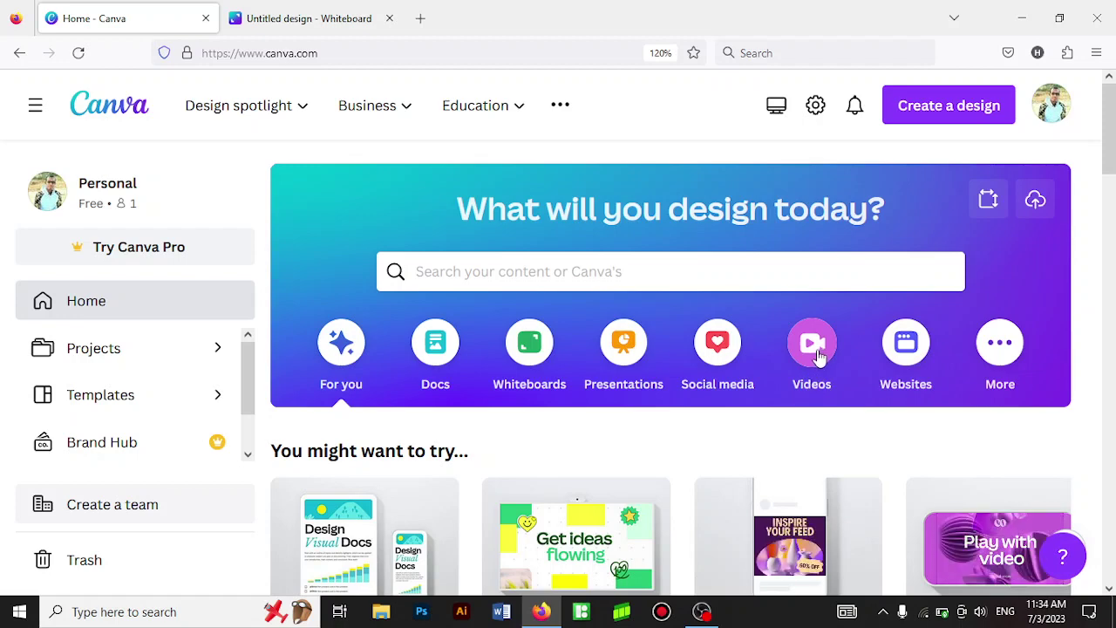
pyautogui.click(817, 352)
pyautogui.hotkey('ctrl', '0')
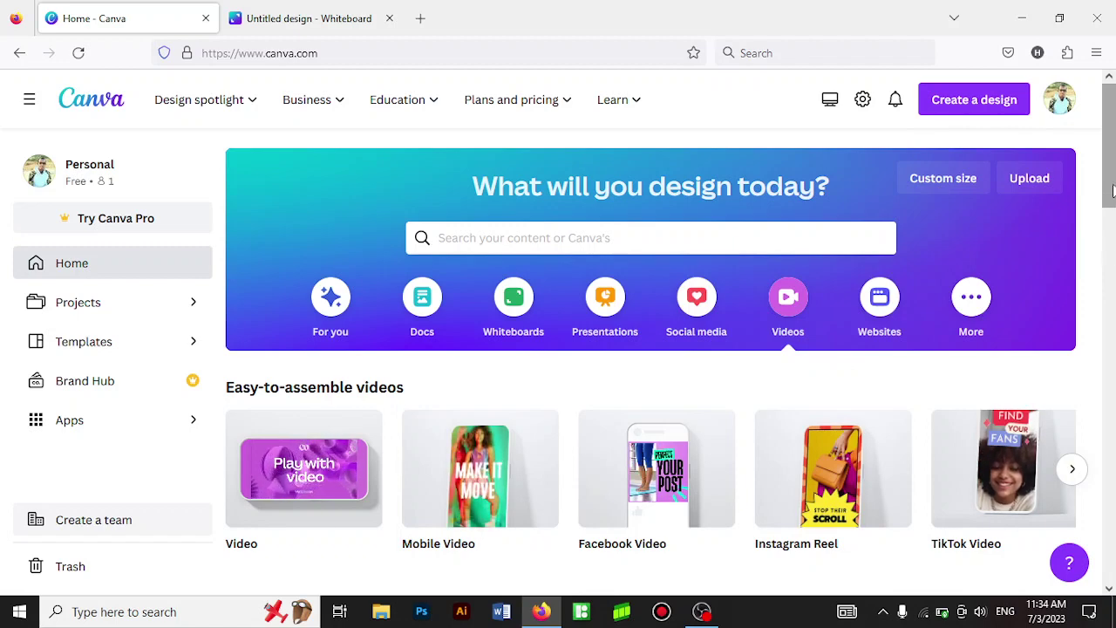
pyautogui.scroll(-3, 461, 337)
pyautogui.scroll(-3, 650, 348)
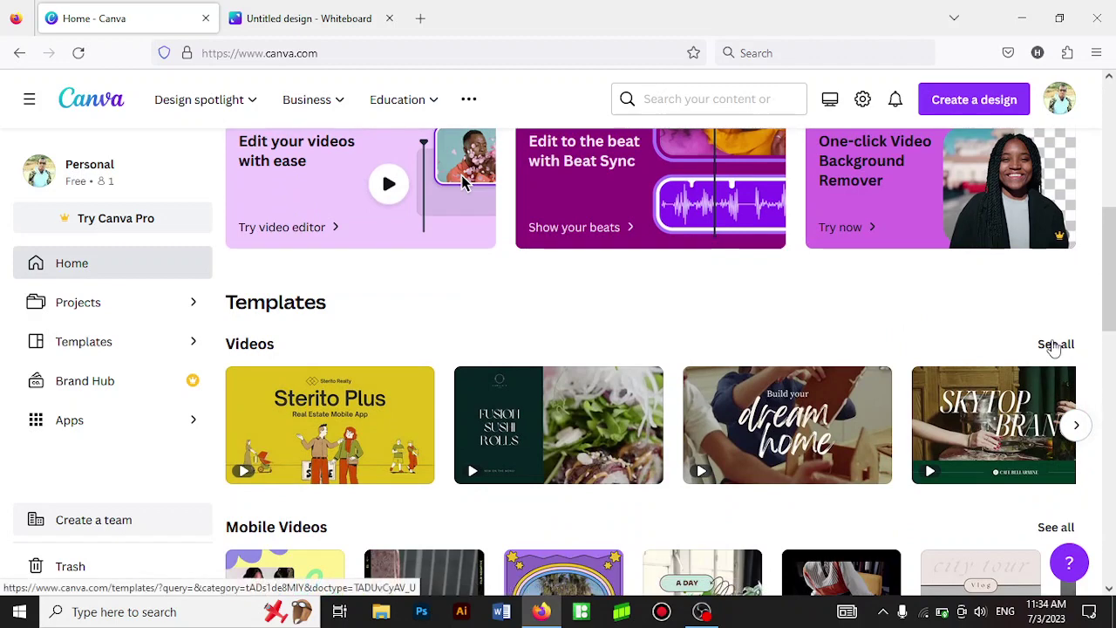
# Step: Open the full Video (16:9) template gallery and browse templates like Design Workshop
pyautogui.click(1060, 345)
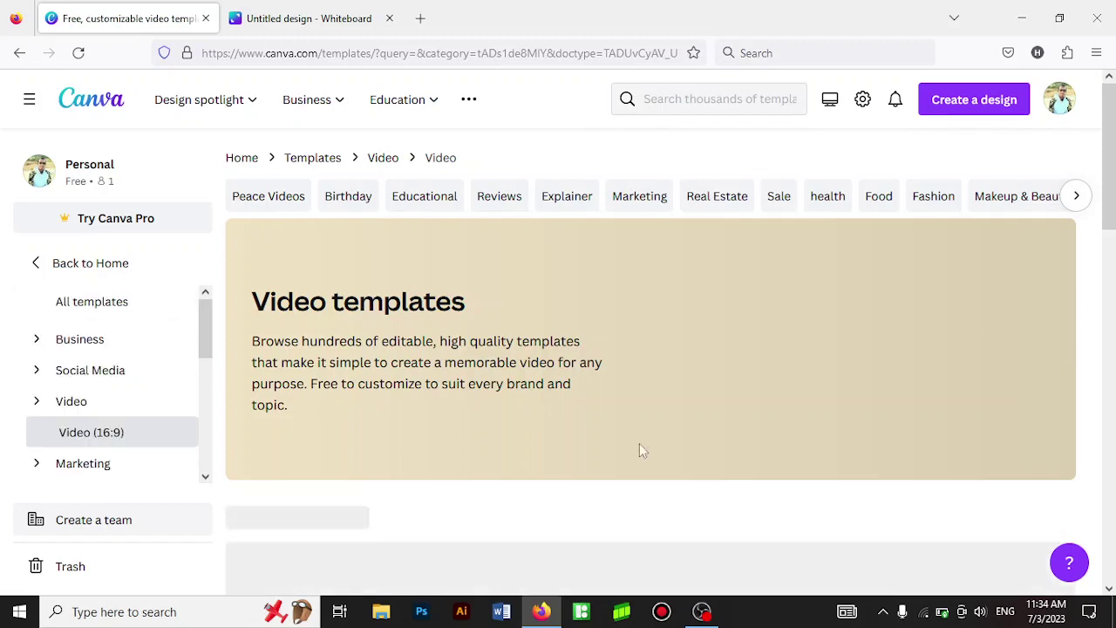
pyautogui.moveTo(1111, 207); pyautogui.dragTo(1110, 397)
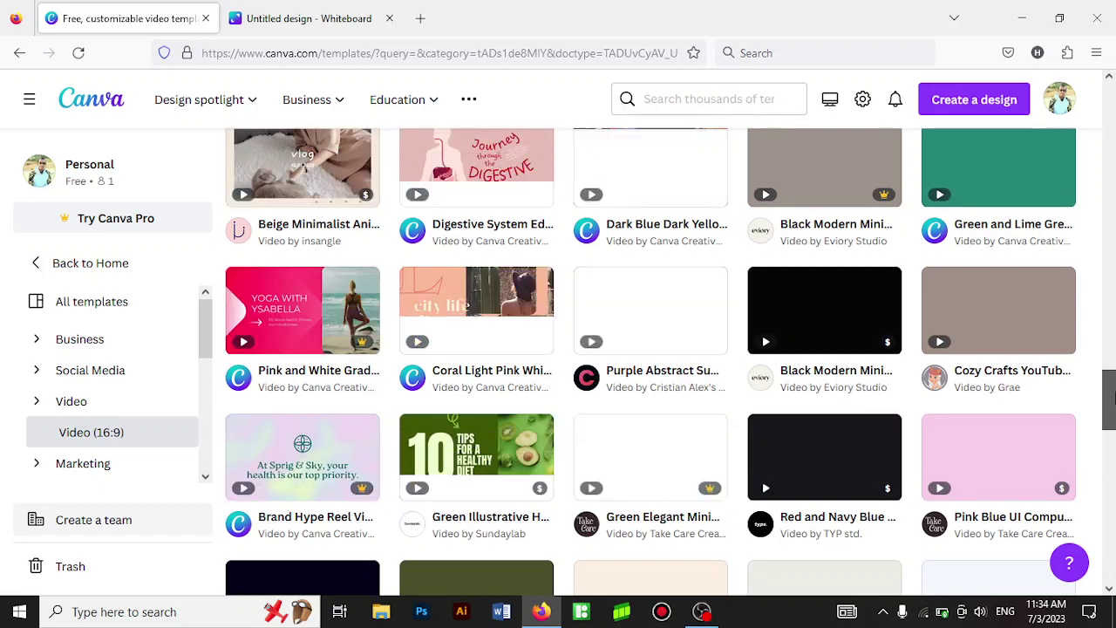
pyautogui.moveTo(1109, 397); pyautogui.dragTo(1111, 297)
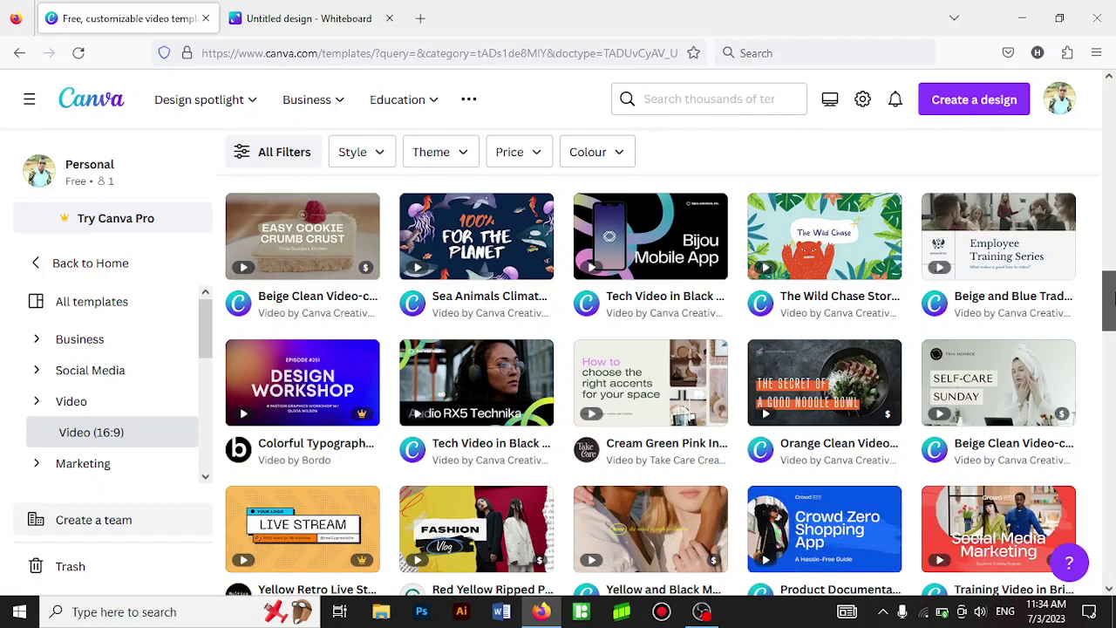
pyautogui.scroll(-3, 650, 384)
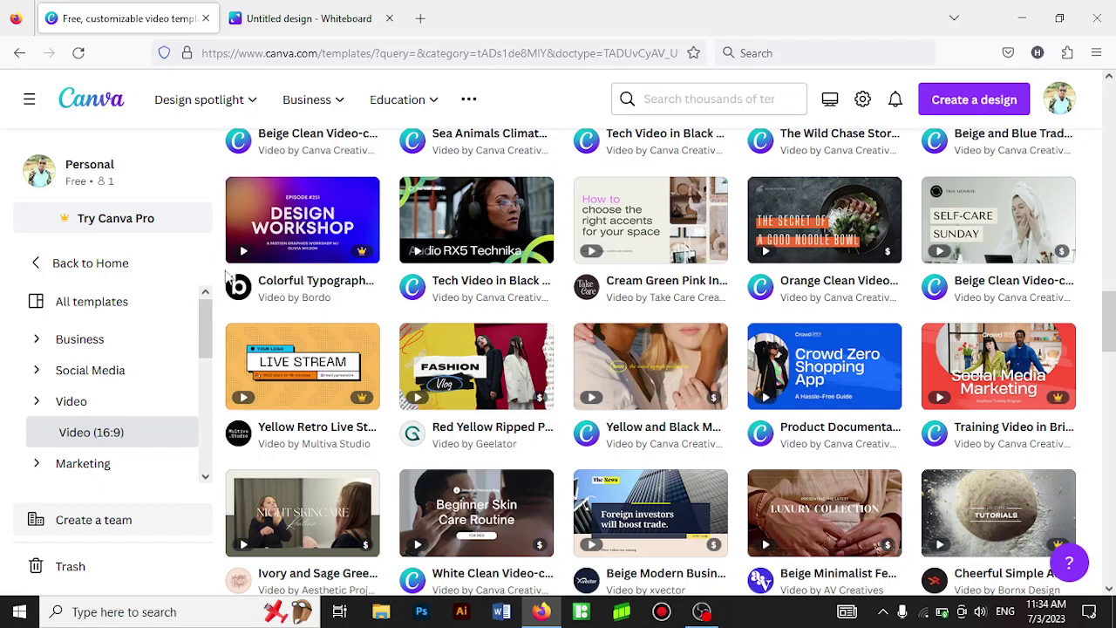
pyautogui.moveTo(825, 366)
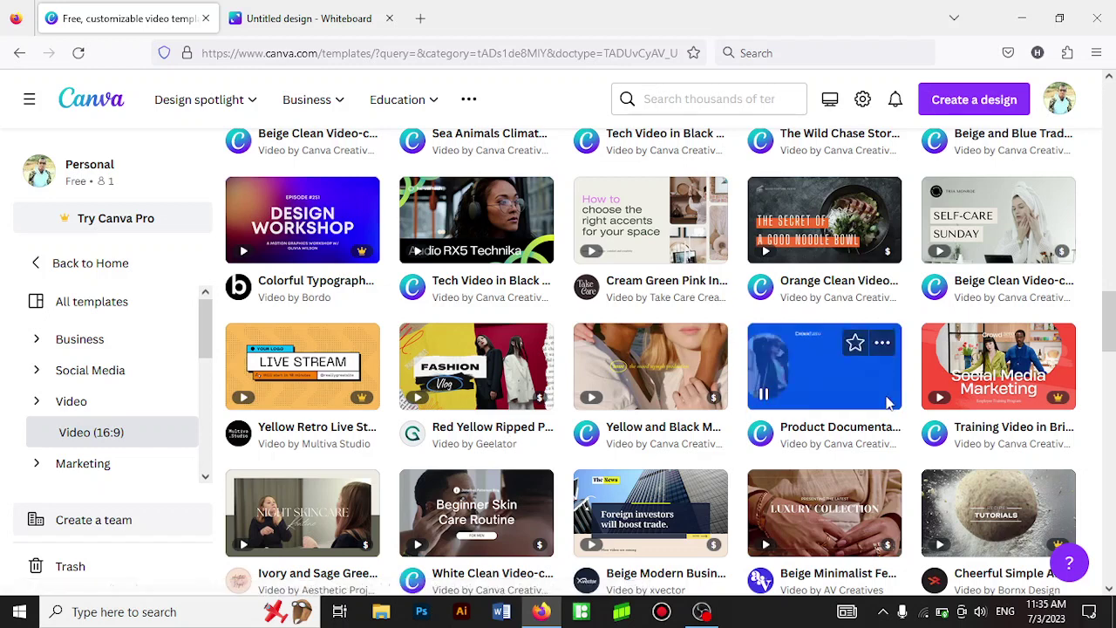
pyautogui.moveTo(824, 528)
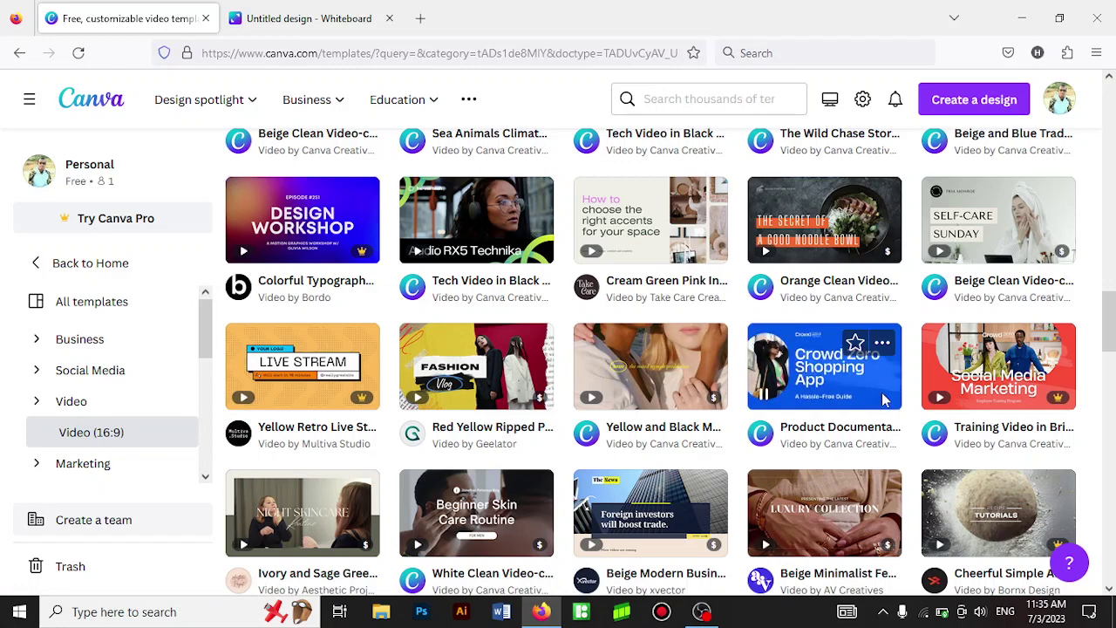
# Step: Preview the Product Documentation template, viewing its Features slides and similar templates
pyautogui.click(843, 433)
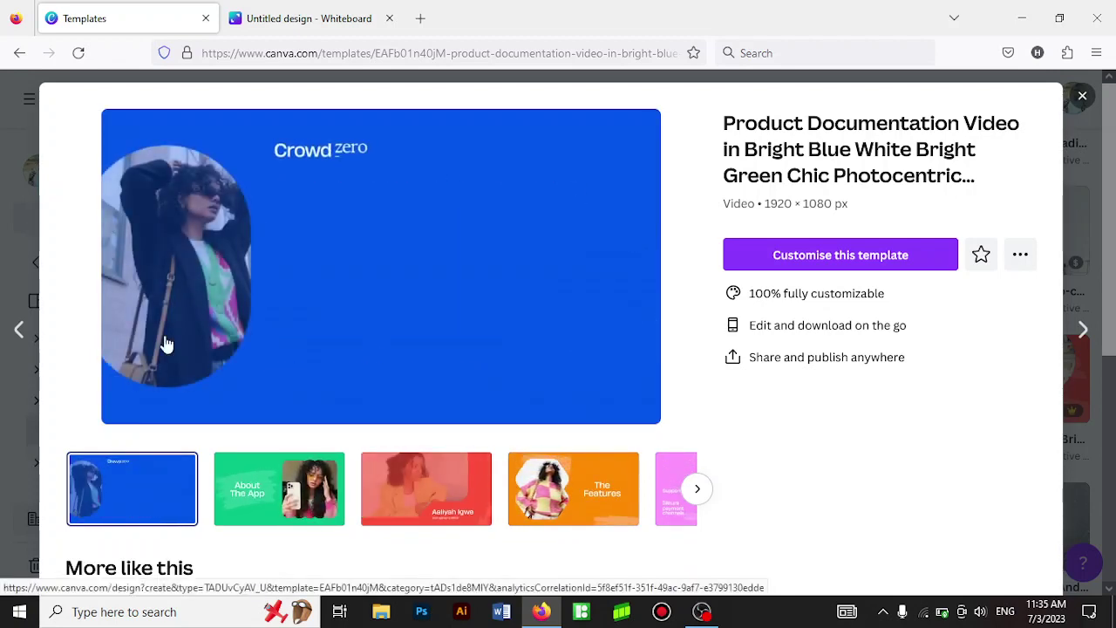
pyautogui.click(282, 514)
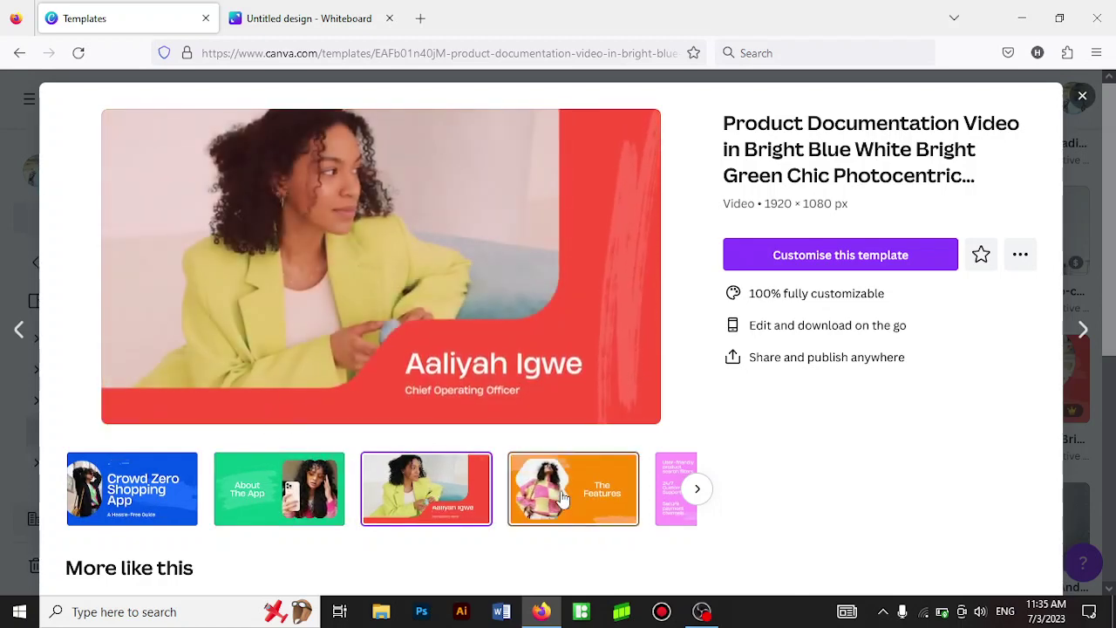
pyautogui.click(563, 497)
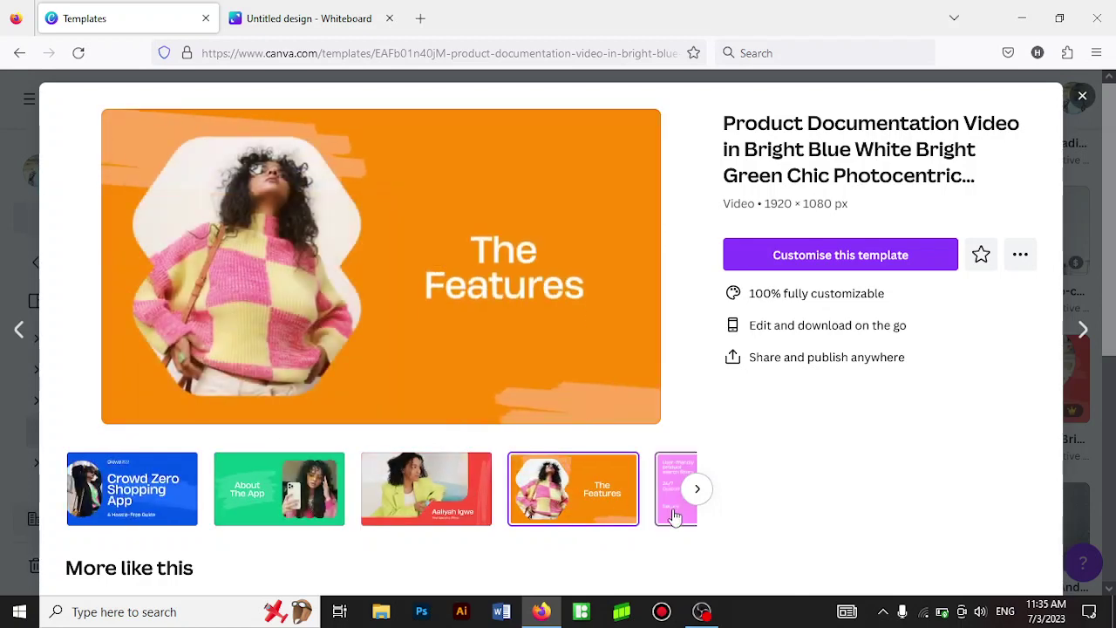
pyautogui.click(674, 514)
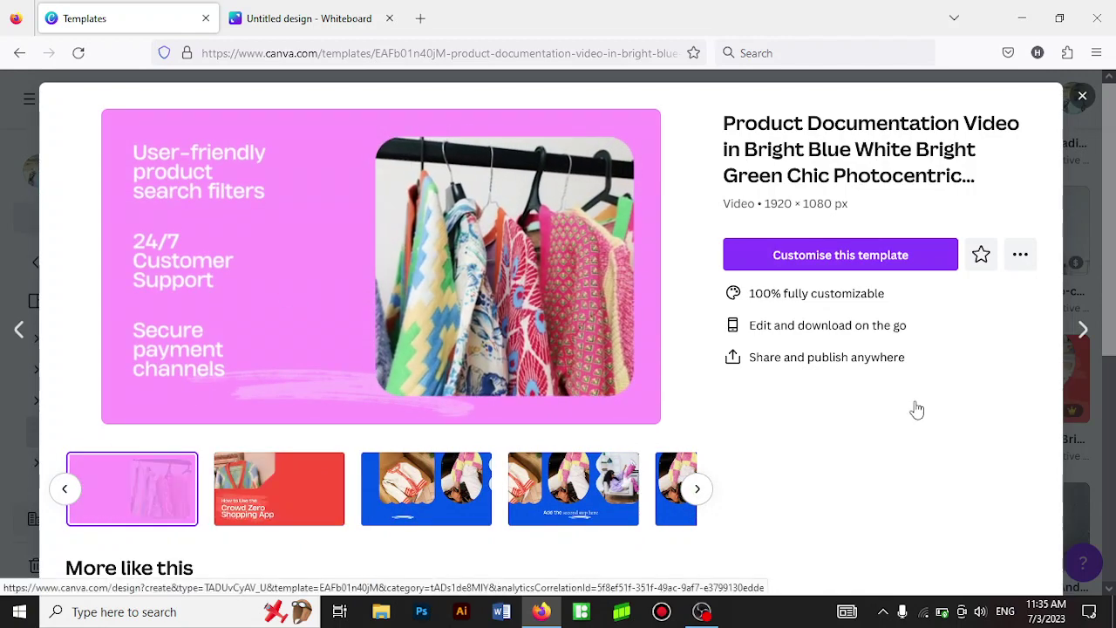
pyautogui.moveTo(1109, 342); pyautogui.dragTo(1113, 437)
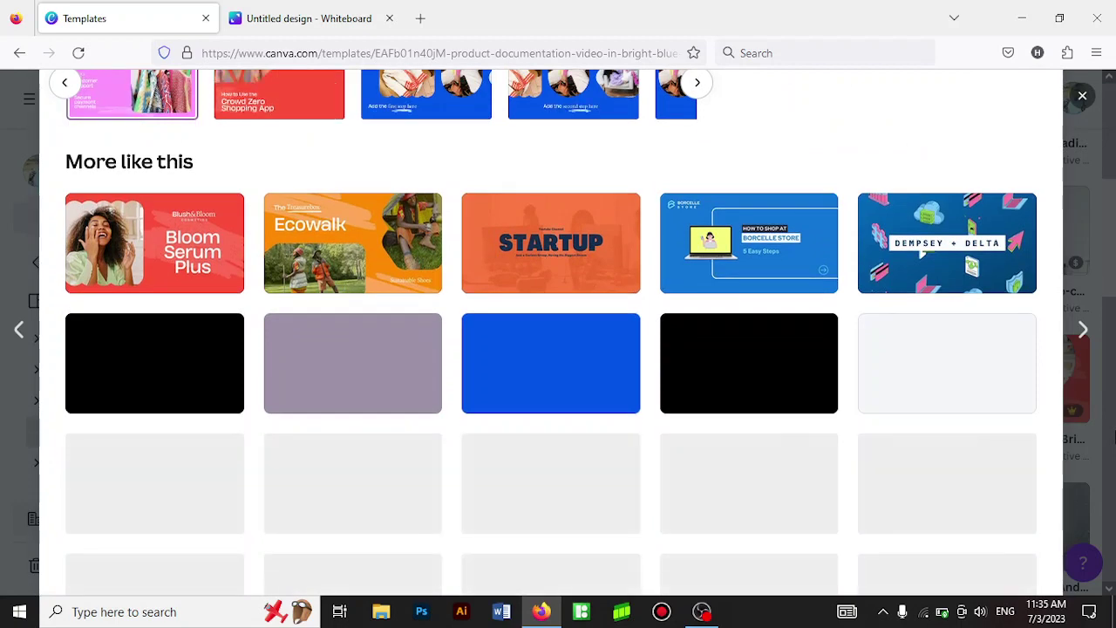
pyautogui.scroll(2, 1113, 436)
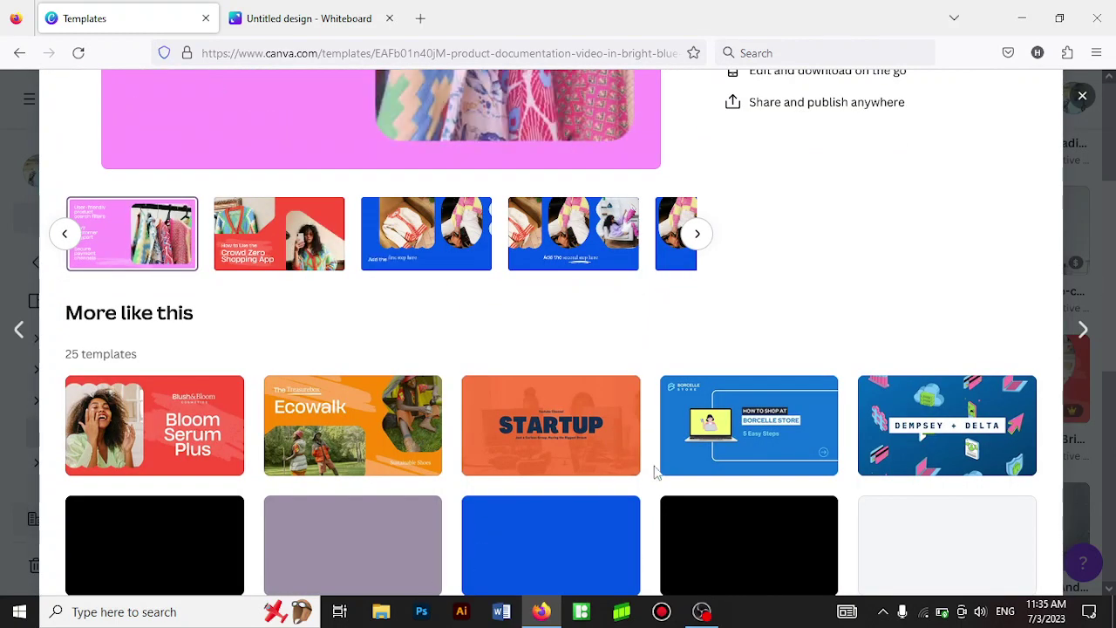
pyautogui.moveTo(749, 425)
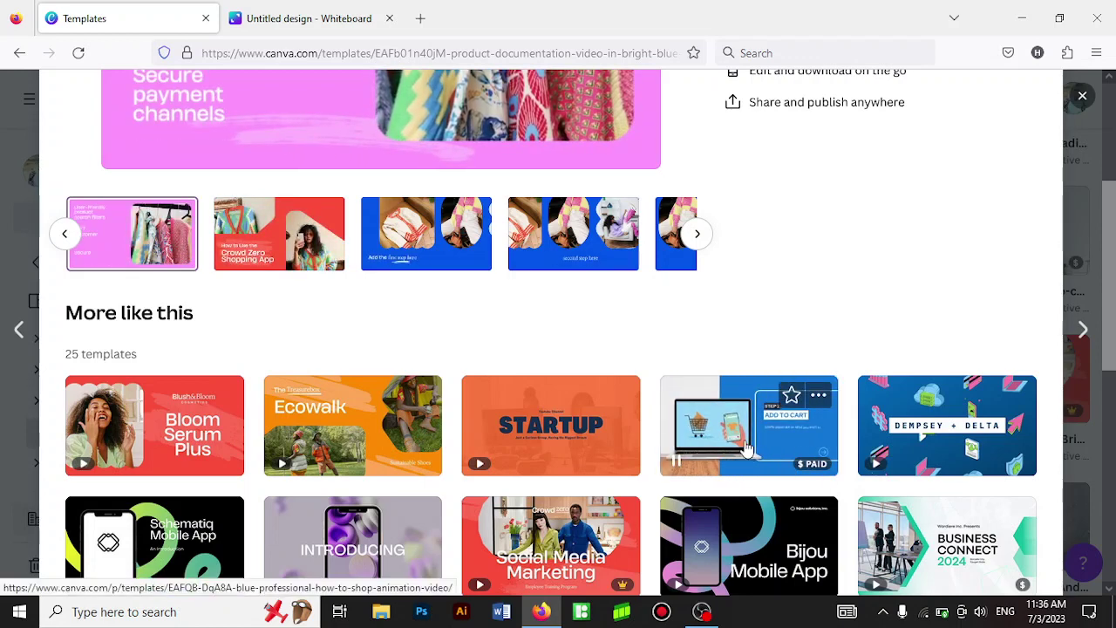
# Step: Open the Blue Professional How To Shop template preview and browse its related templates
pyautogui.click(749, 447)
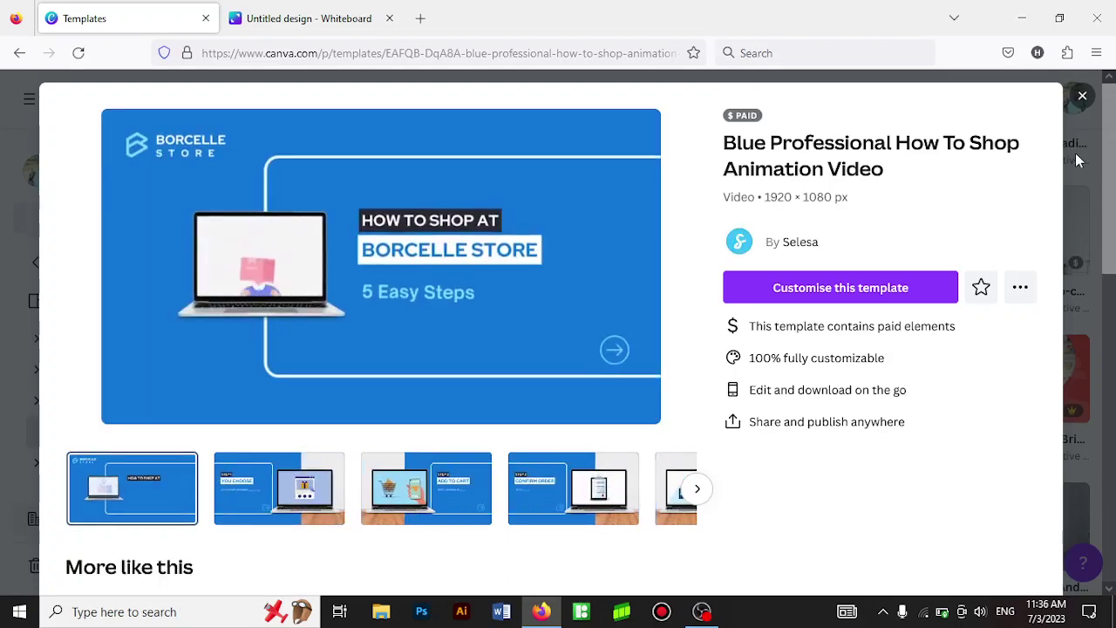
pyautogui.scroll(-2, 1115, 293)
pyautogui.scroll(-1, 1114, 293)
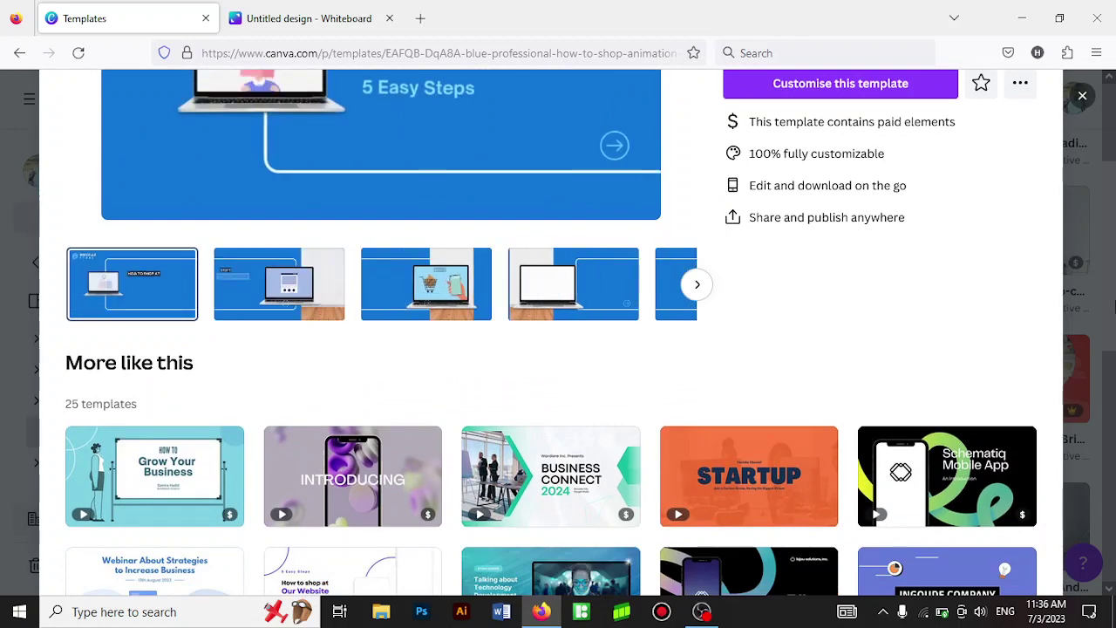
pyautogui.scroll(-1, 1115, 305)
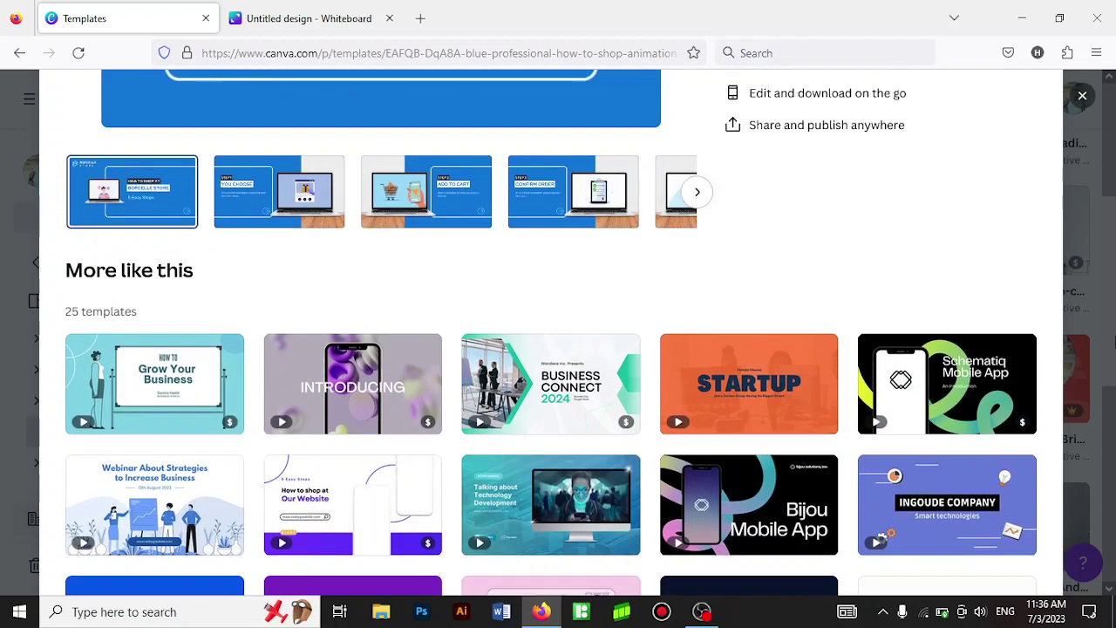
pyautogui.scroll(-2, 596, 516)
pyautogui.scroll(-1, 595, 516)
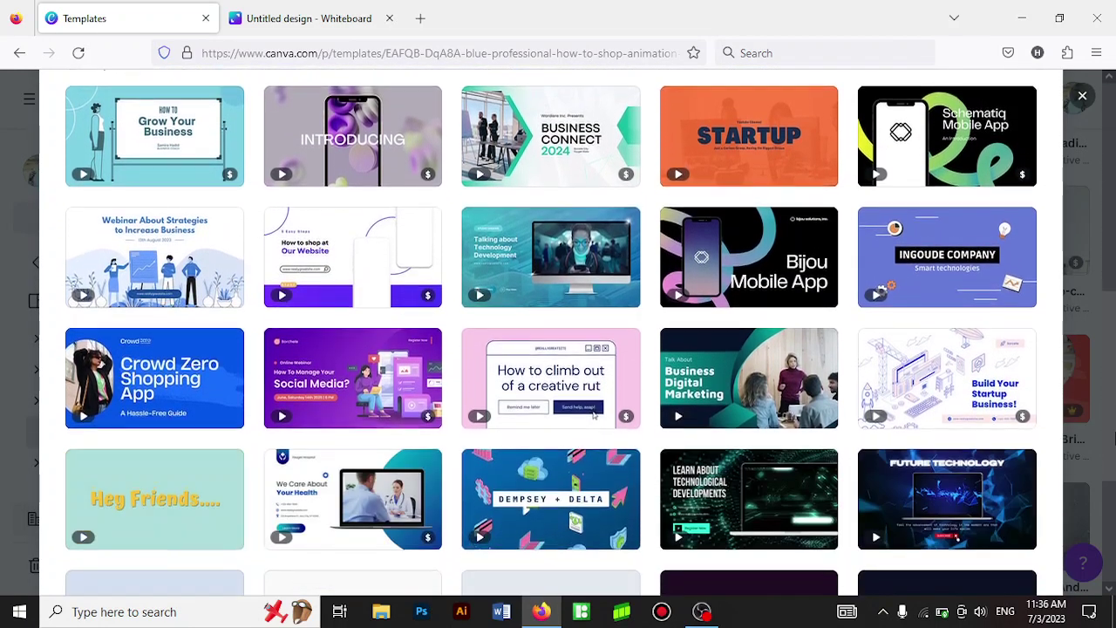
pyautogui.scroll(-1, 596, 516)
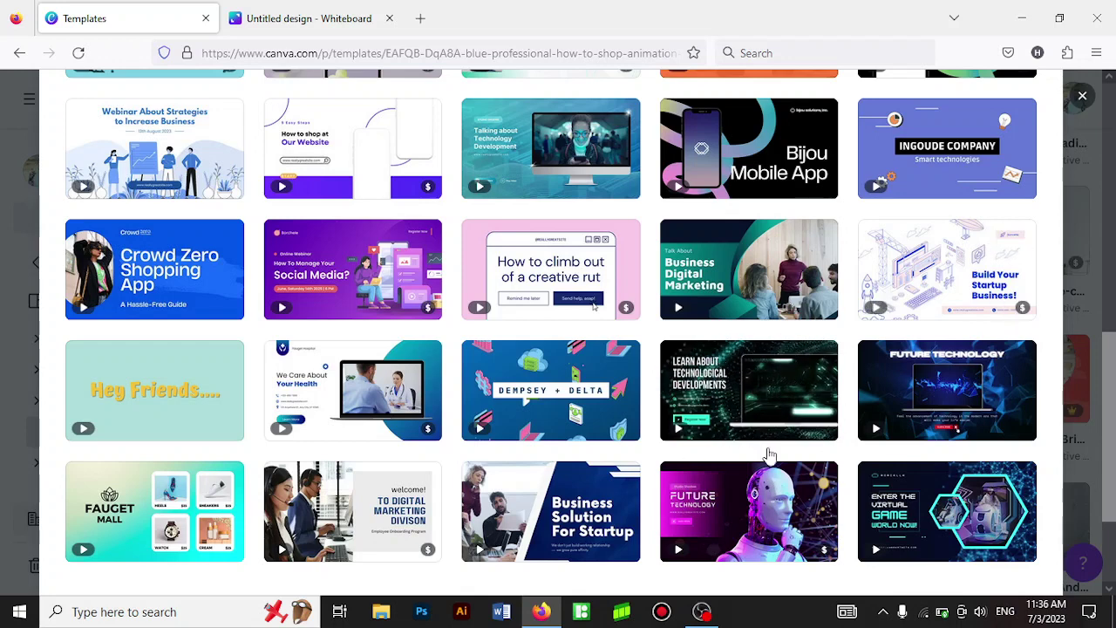
pyautogui.moveTo(947, 499)
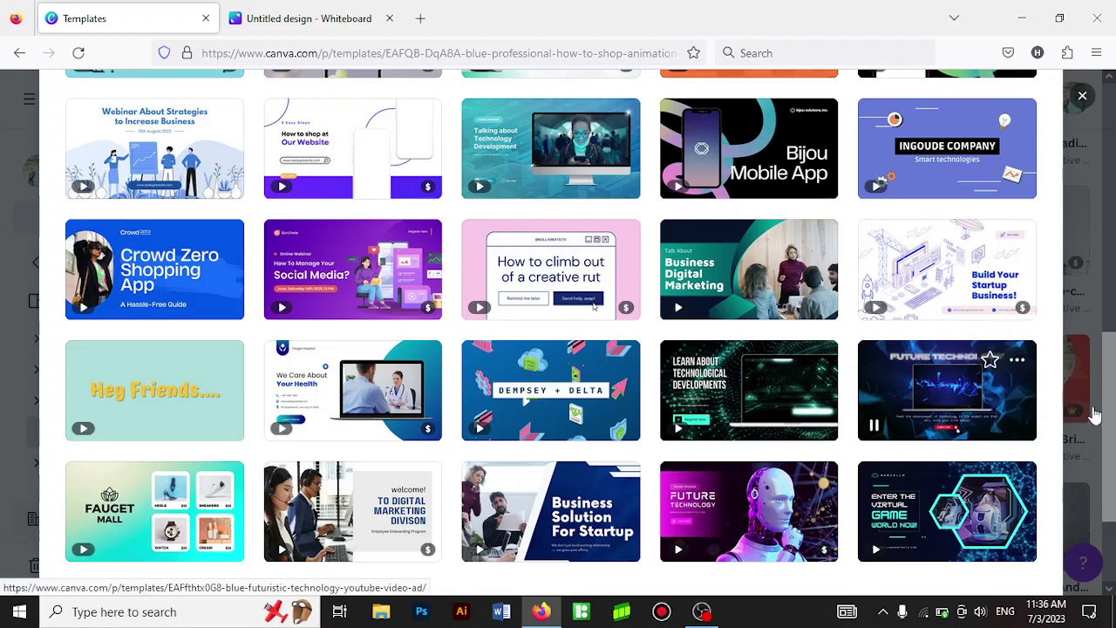
pyautogui.moveTo(1109, 425); pyautogui.dragTo(1112, 497)
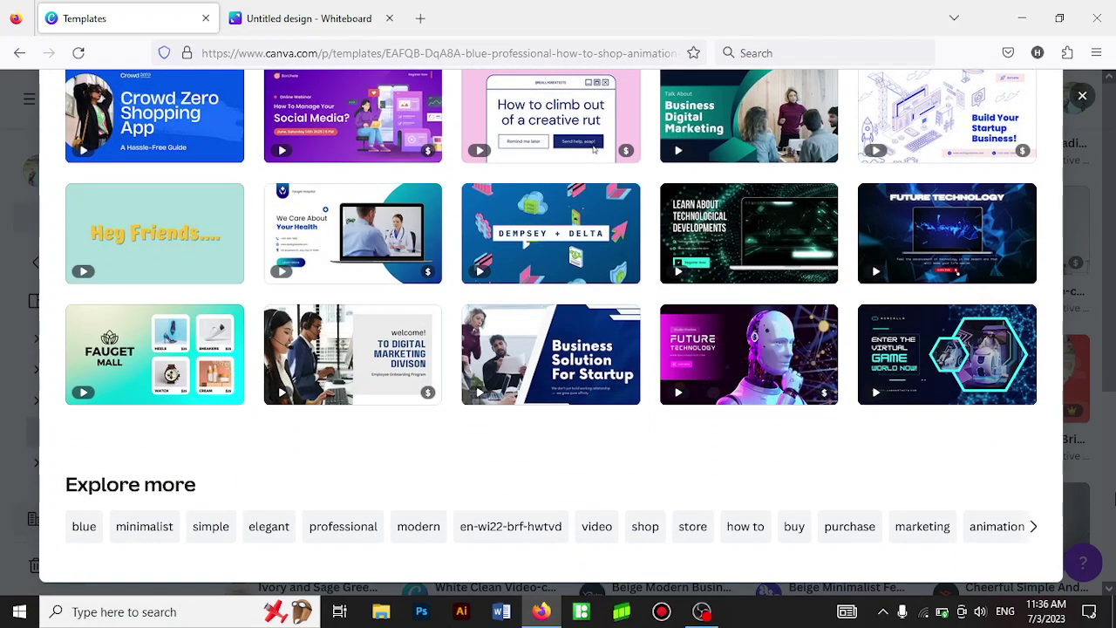
pyautogui.moveTo(1113, 495); pyautogui.dragTo(1113, 338)
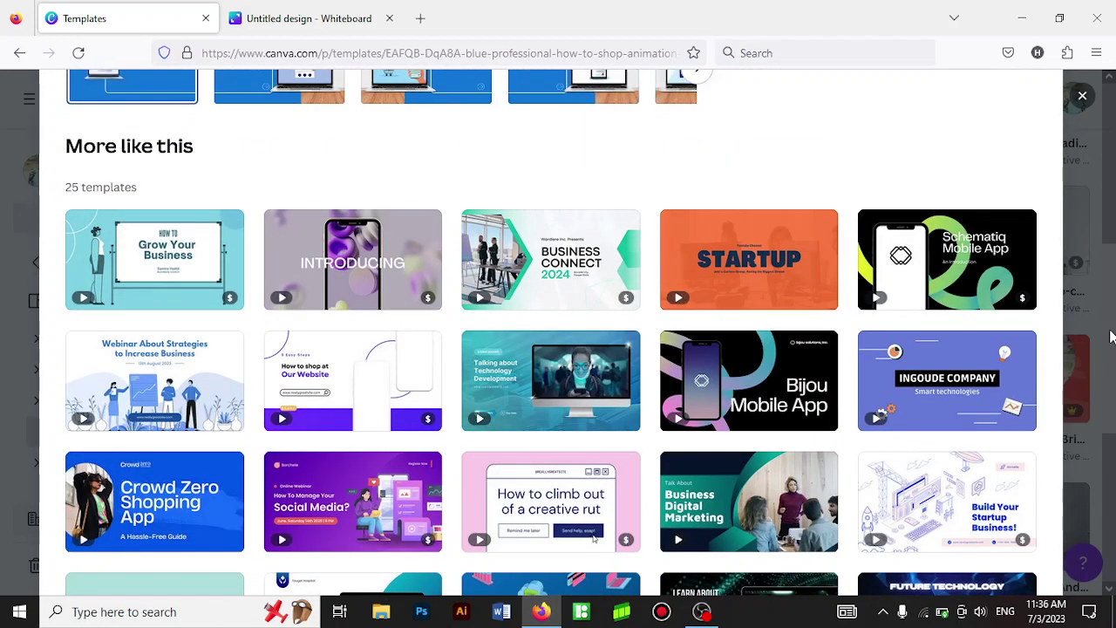
pyautogui.moveTo(1113, 338); pyautogui.dragTo(1112, 293)
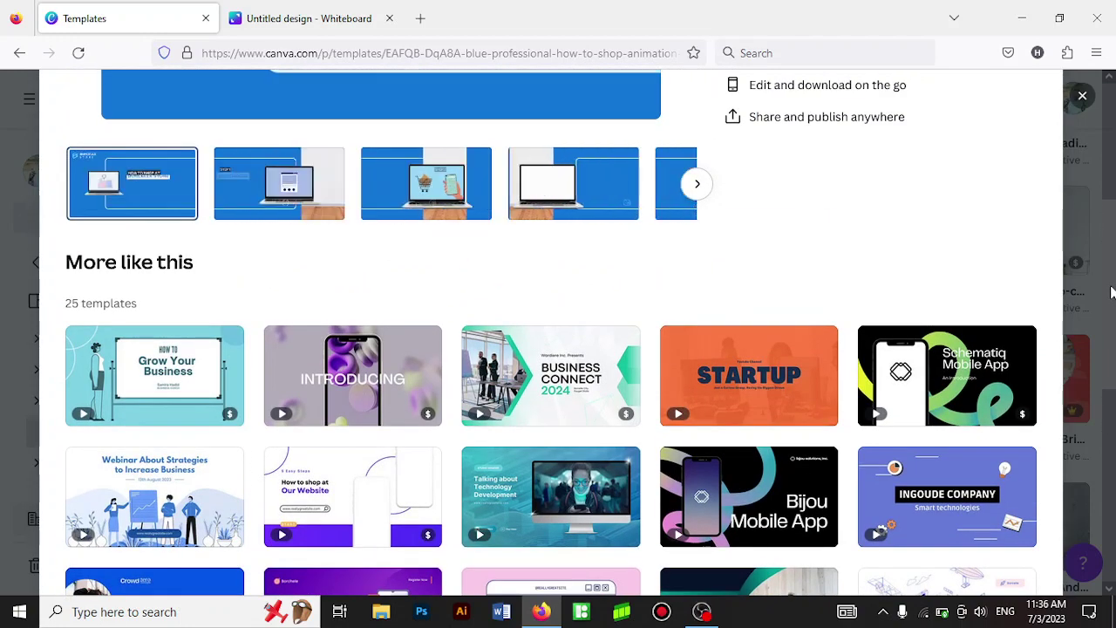
pyautogui.scroll(4, 826, 393)
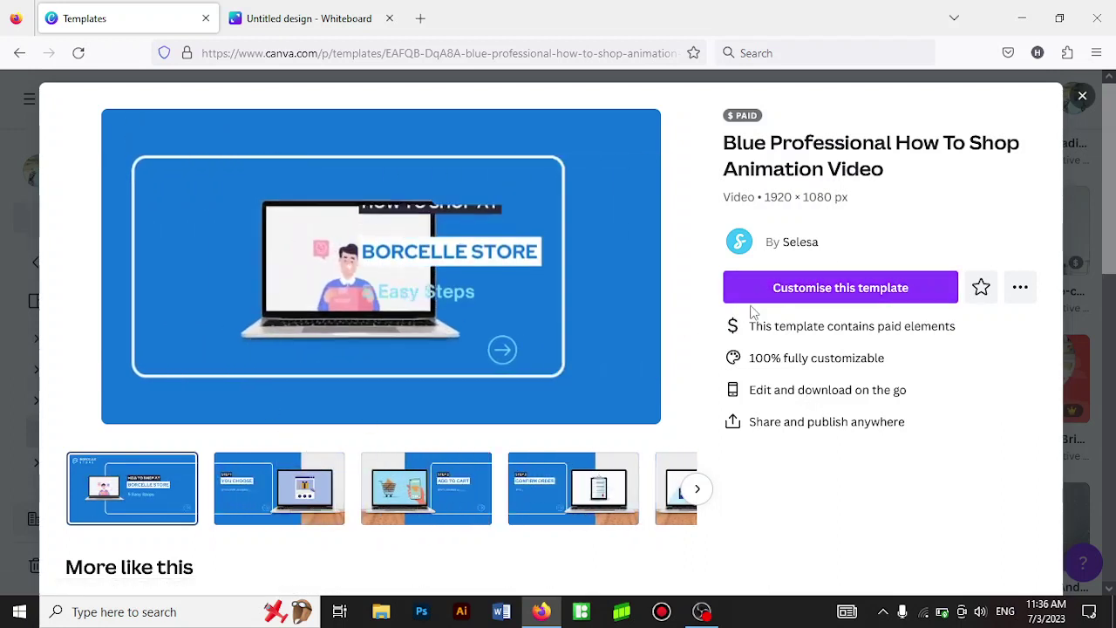
# Step: Customise the How To Shop template, opening its seven 28.2-second scenes in the editor
pyautogui.click(801, 299)
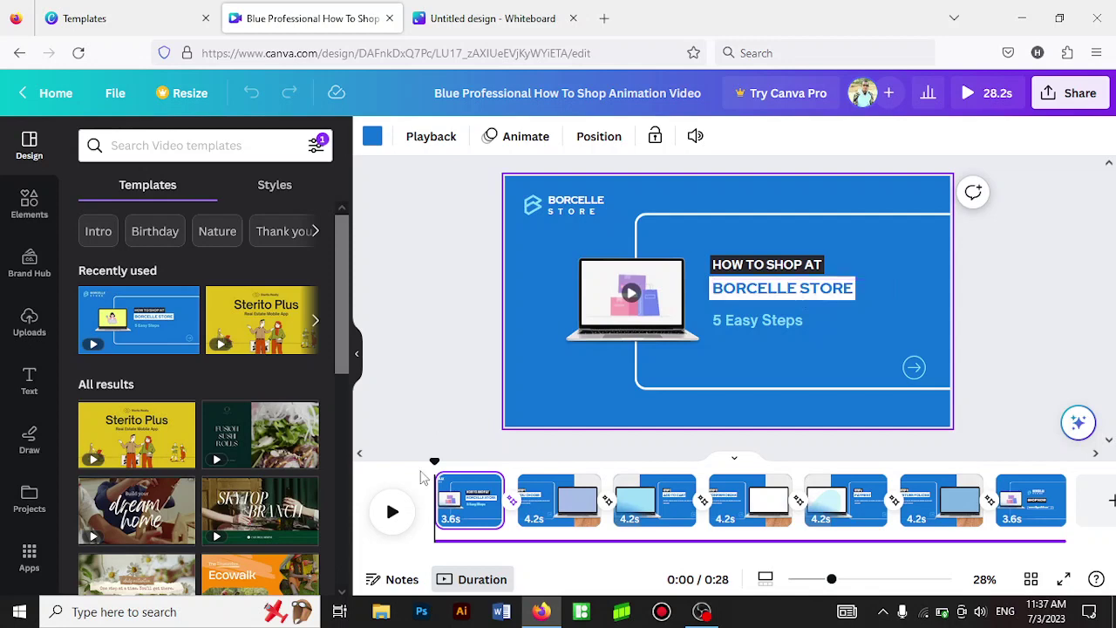
pyautogui.click(394, 514)
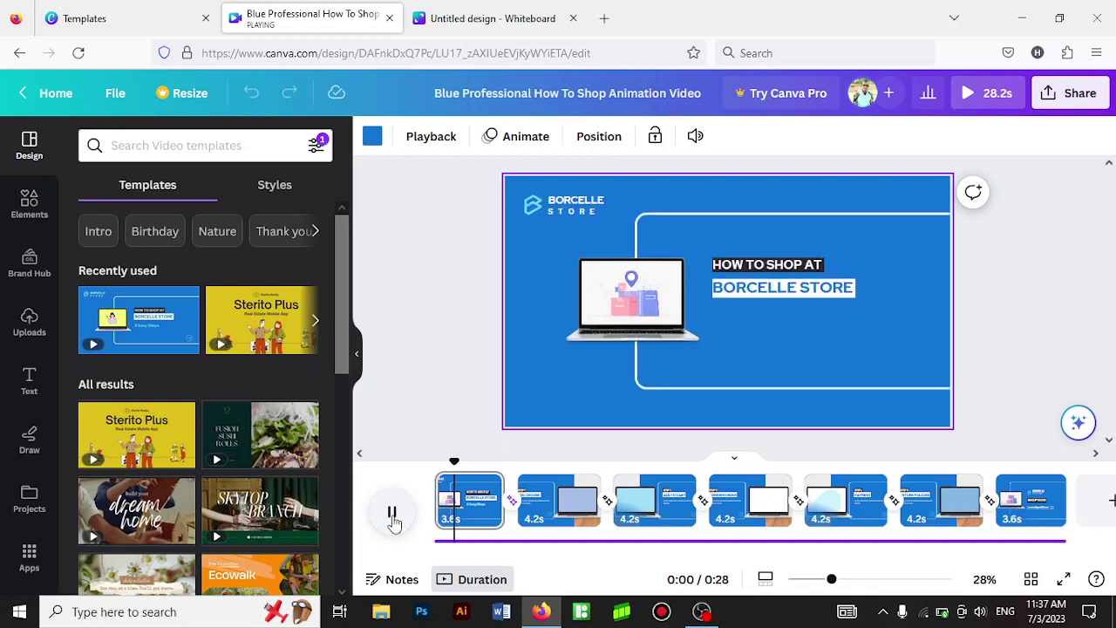
pyautogui.press('XF86AudioRaiseVolume')
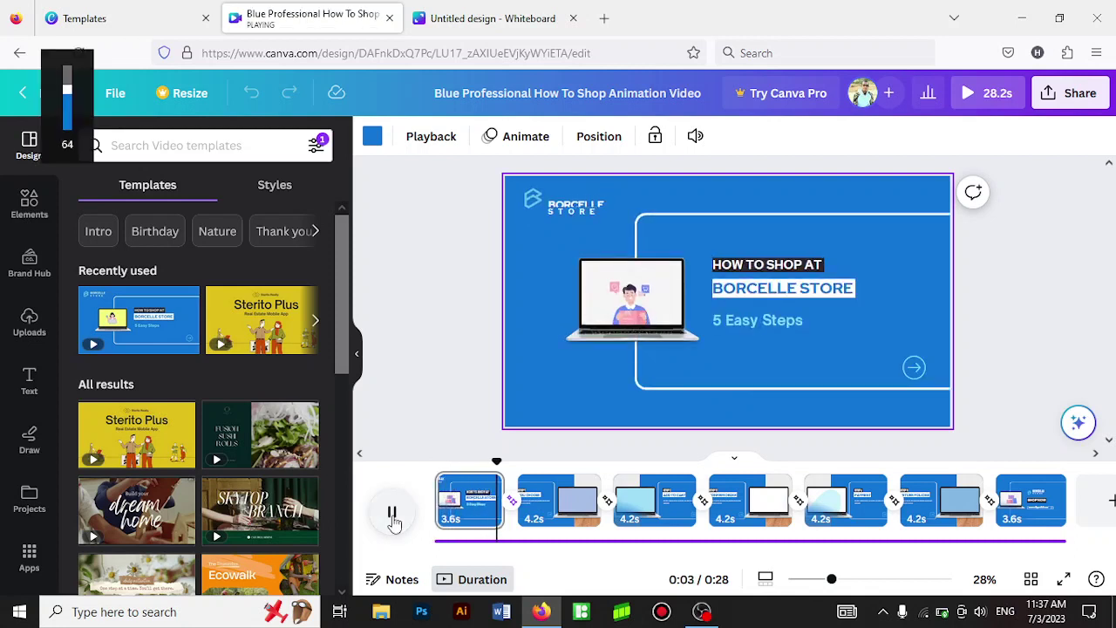
pyautogui.press('XF86AudioRaiseVolume')
pyautogui.press('XF86AudioRaiseVolume')
pyautogui.press('XF86AudioRaiseVolume')
pyautogui.press('XF86AudioRaiseVolume')
pyautogui.press('XF86AudioRaiseVolume')
pyautogui.press('XF86AudioRaiseVolume')
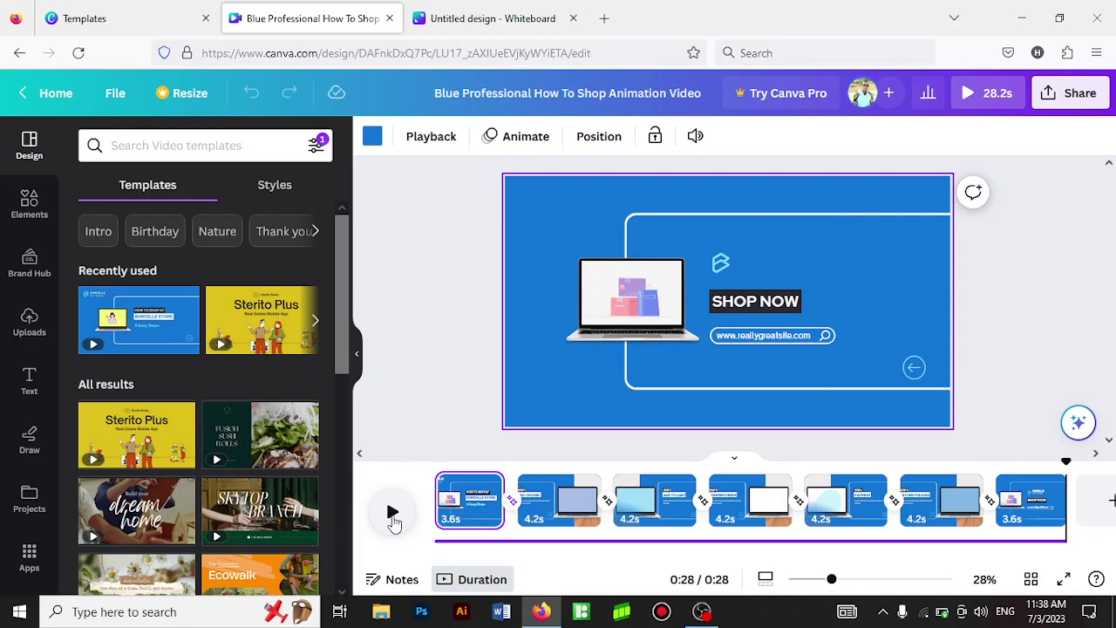
pyautogui.click(479, 518)
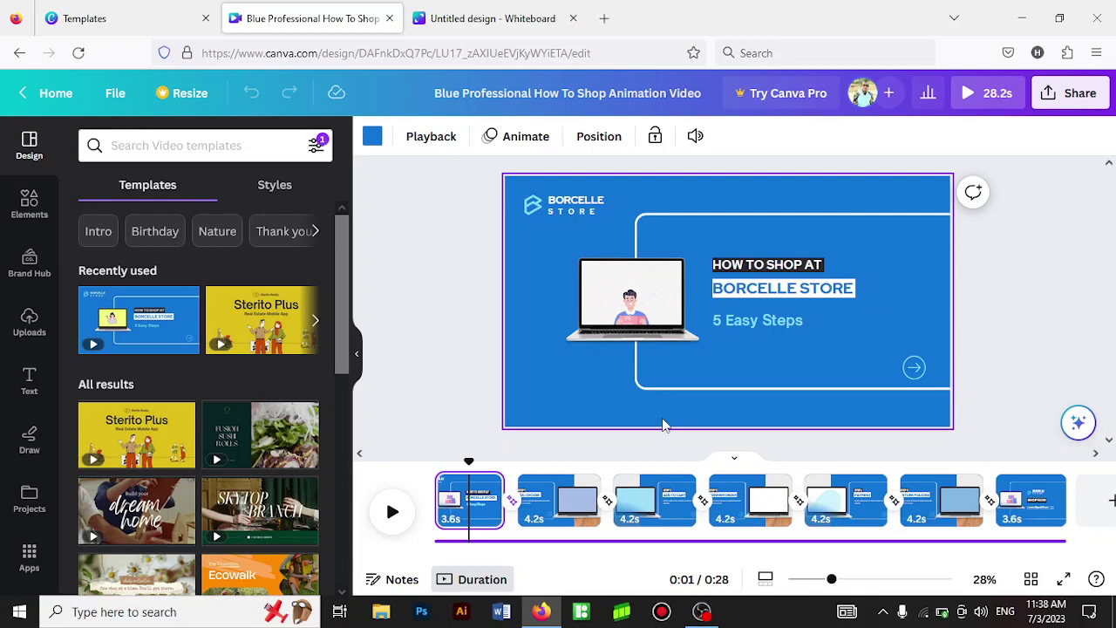
# Step: Delete the BORCELLE and STORE texts and the store logo icon from the first slide
pyautogui.click(561, 207)
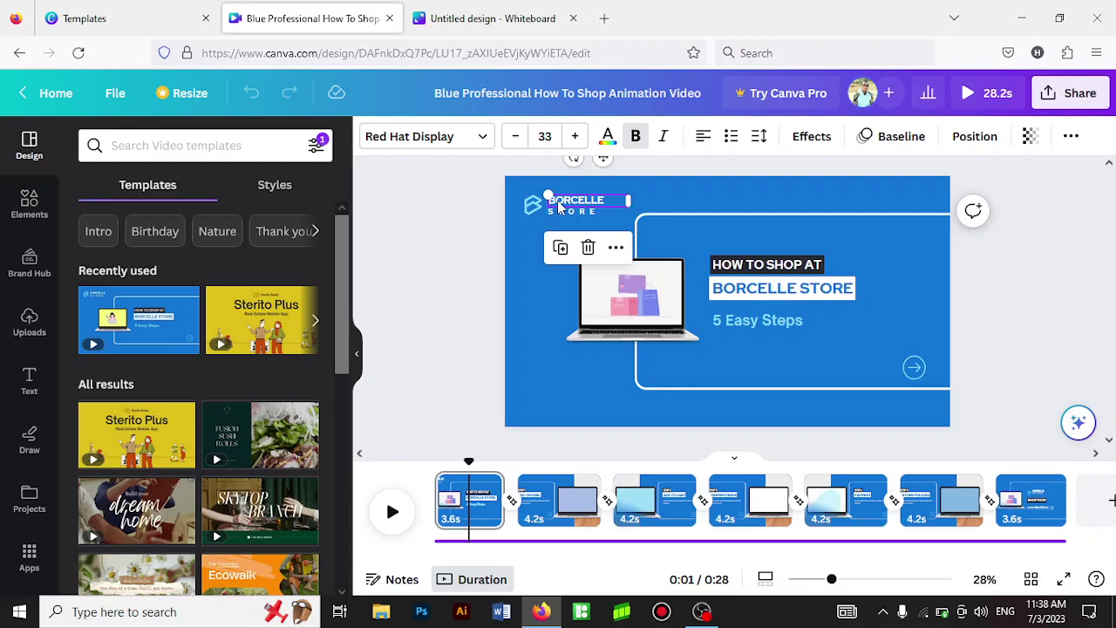
pyautogui.press('Delete')
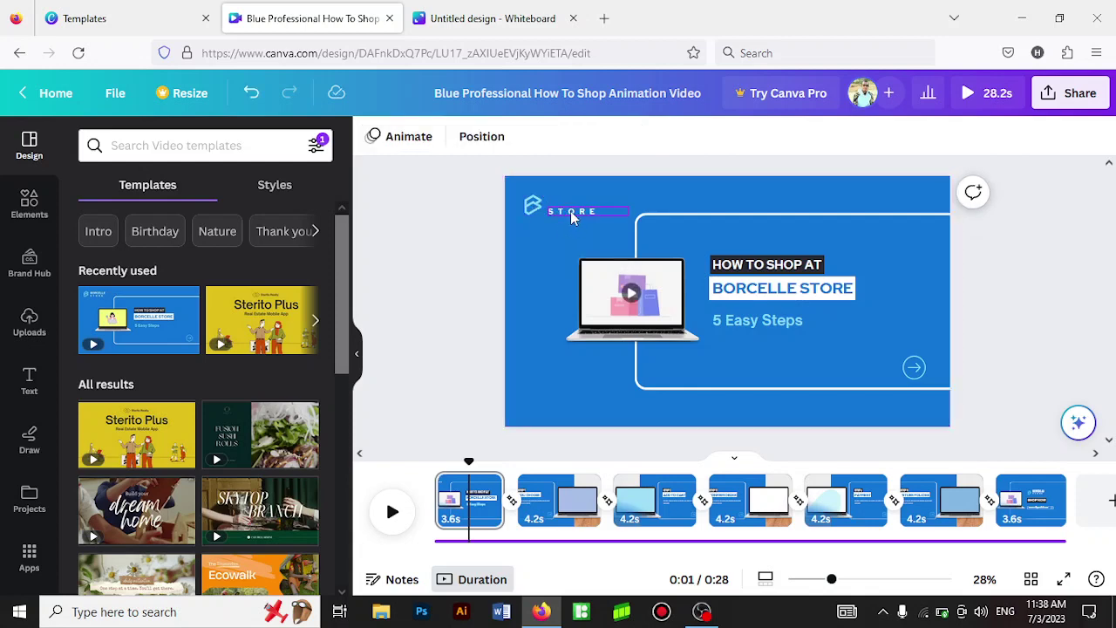
pyautogui.click(572, 214)
pyautogui.press('Delete')
pyautogui.click(529, 207)
pyautogui.press('Delete')
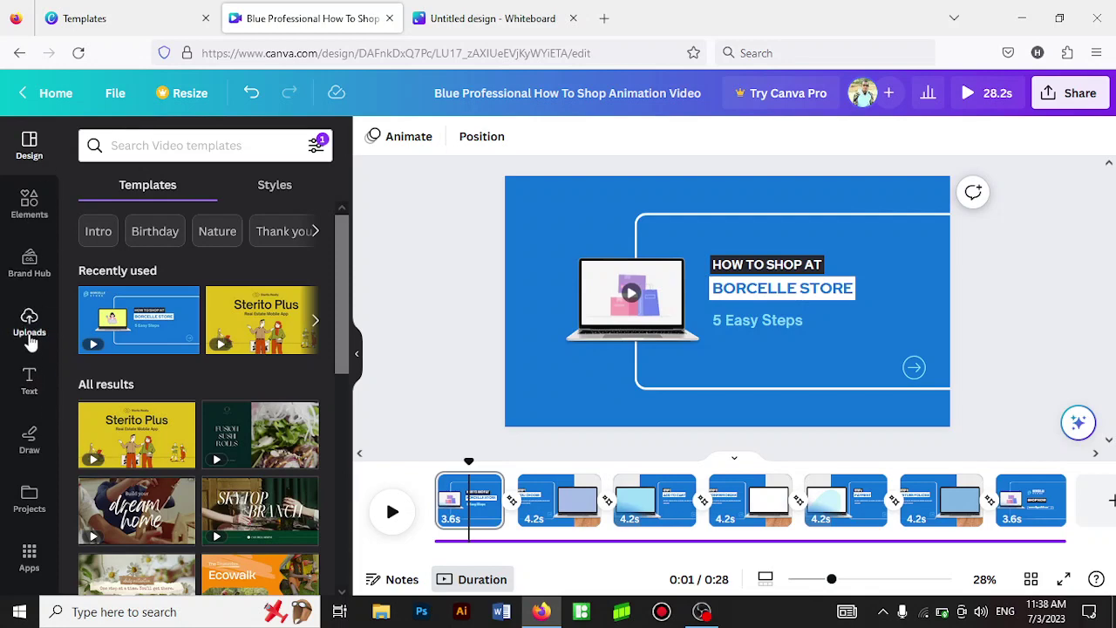
# Step: Insert the Maan Academy logo from Uploads onto the first slide
pyautogui.click(30, 340)
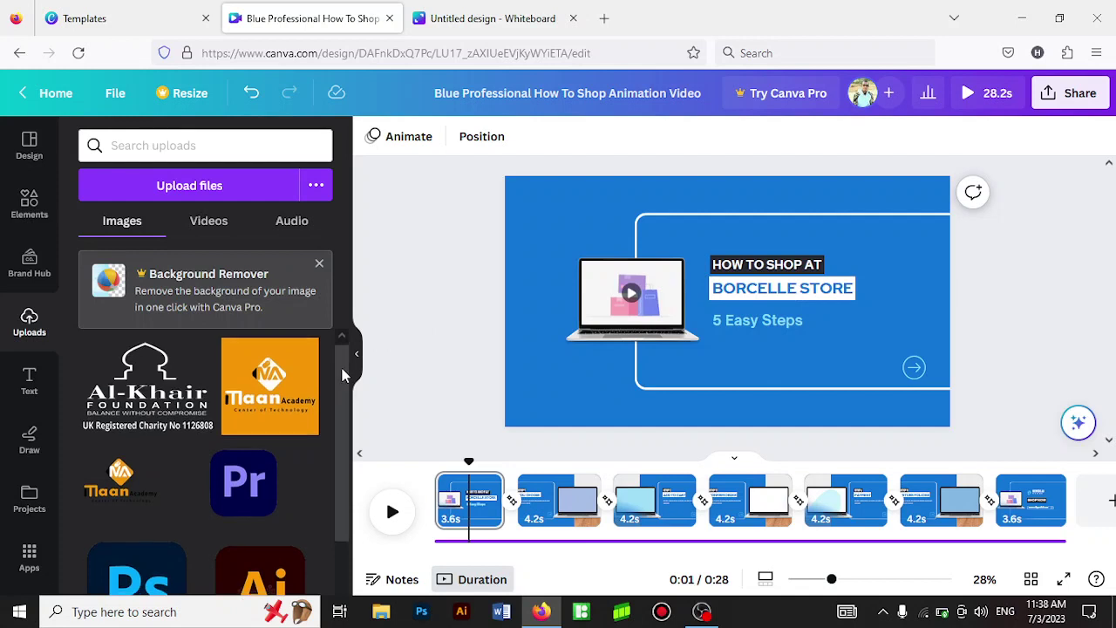
pyautogui.scroll(-1, 340, 363)
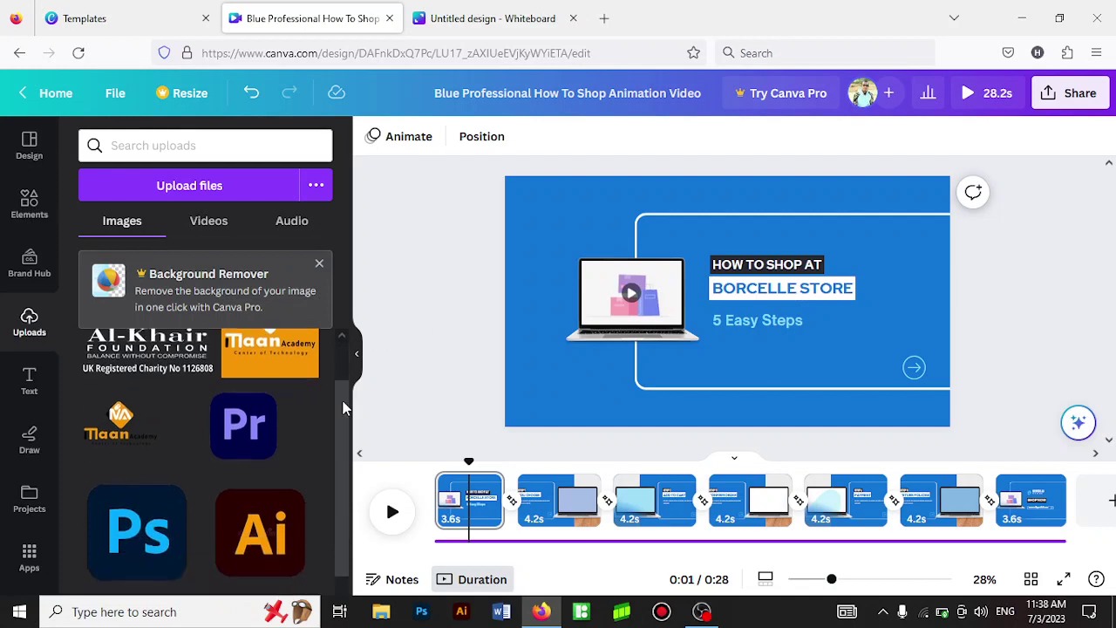
pyautogui.click(122, 421)
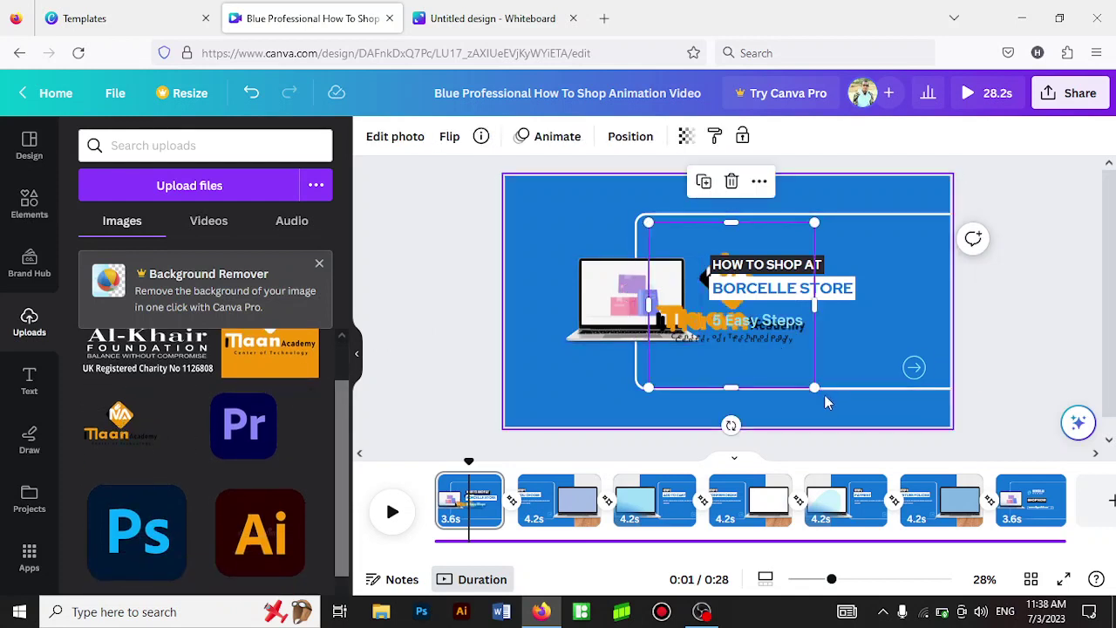
pyautogui.press('Escape')
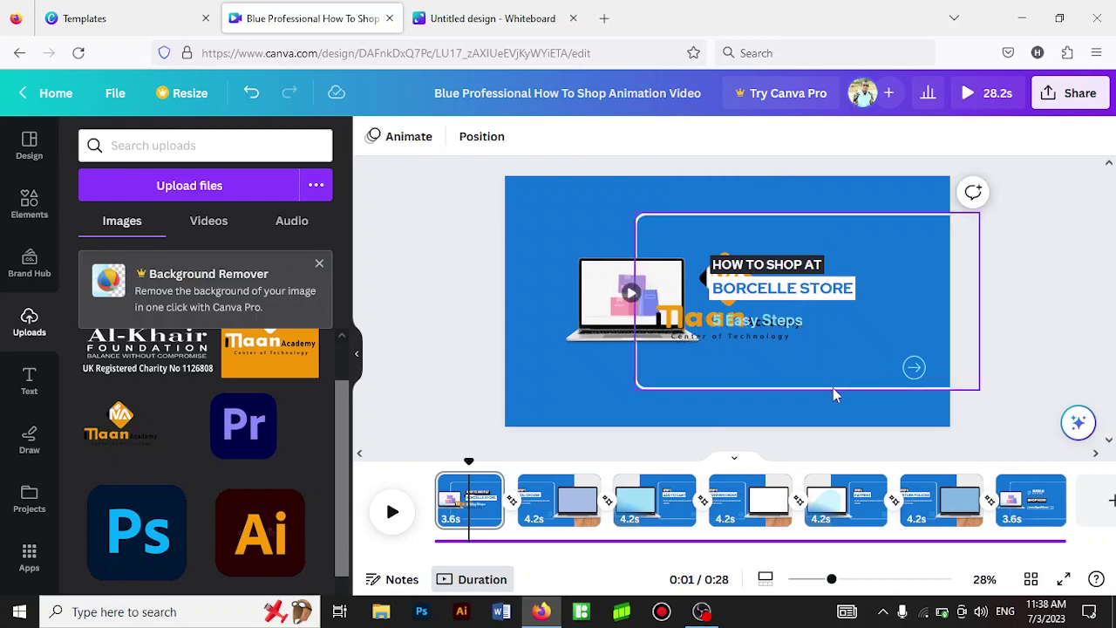
# Step: Shrink the logo to about 340 px and move it to the top-left corner
pyautogui.click(684, 322)
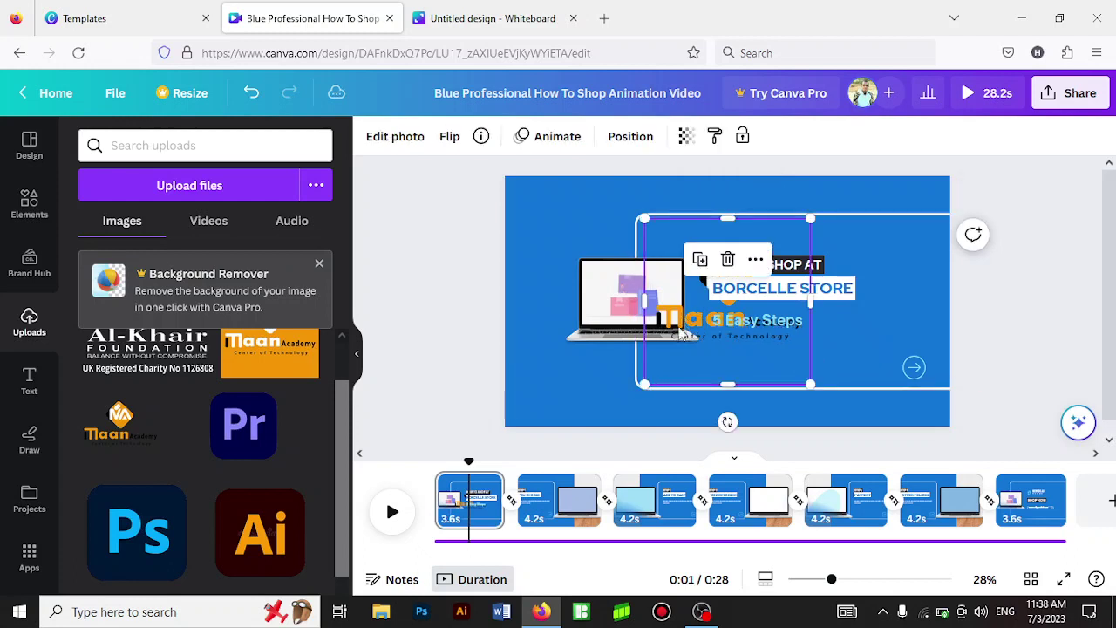
pyautogui.moveTo(802, 374); pyautogui.dragTo(737, 301)
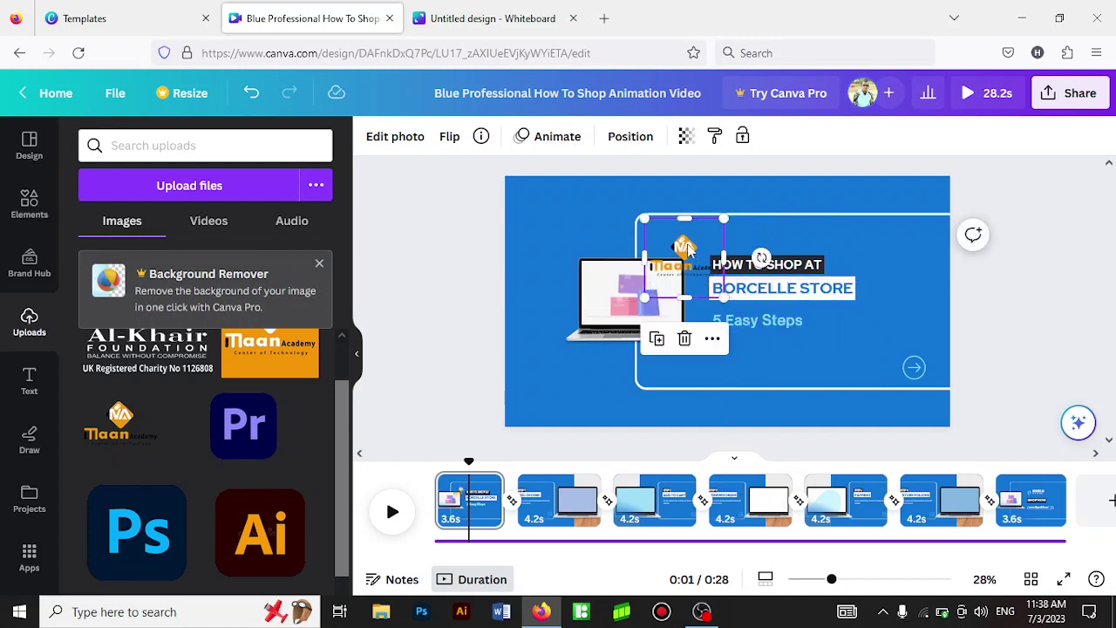
pyautogui.moveTo(653, 235); pyautogui.dragTo(559, 197)
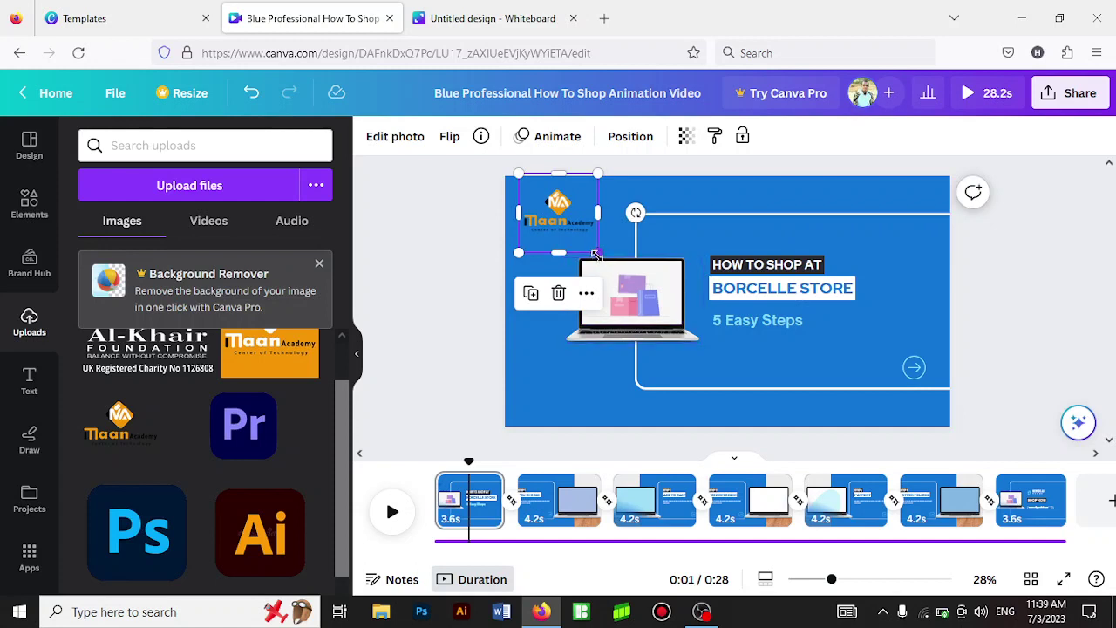
pyautogui.moveTo(593, 251); pyautogui.dragTo(591, 247)
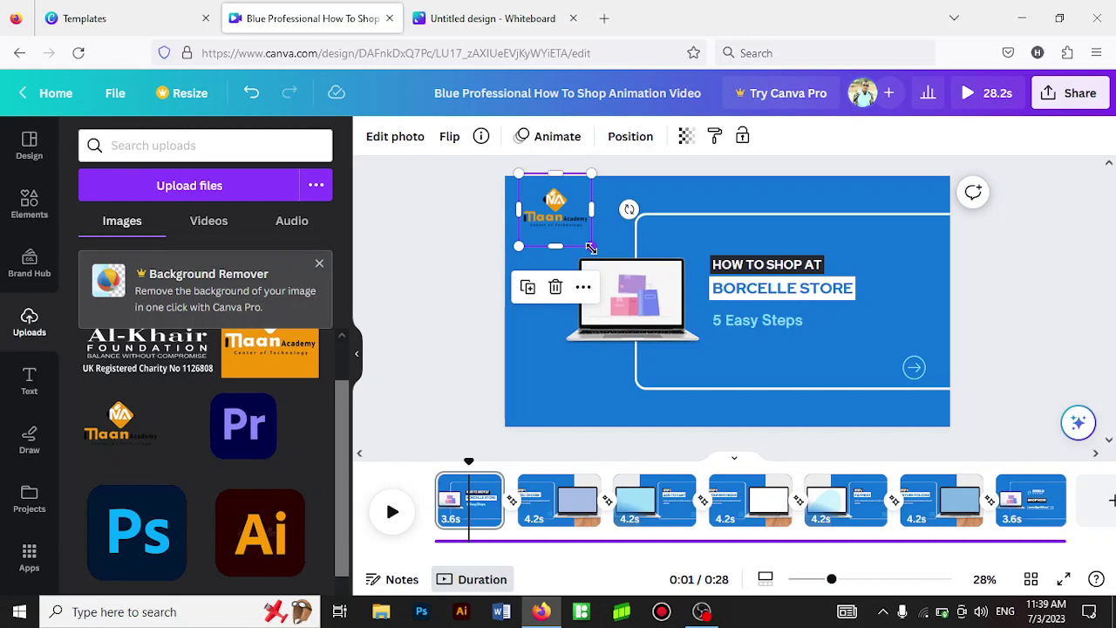
# Step: Change the first slide's background colour from blue to orange
pyautogui.click(546, 374)
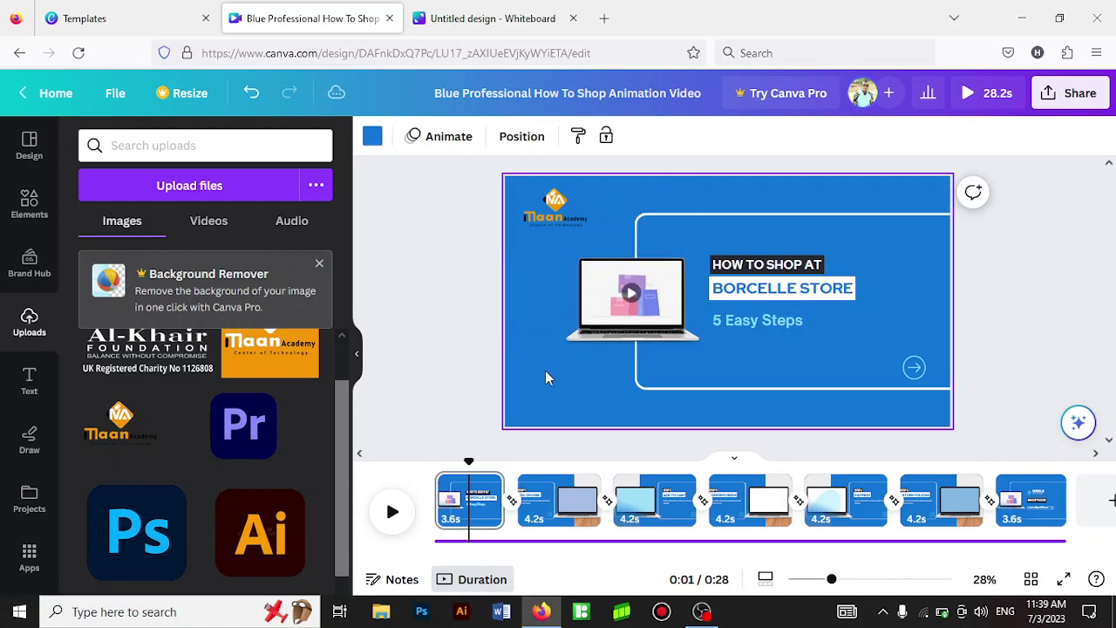
pyautogui.click(372, 137)
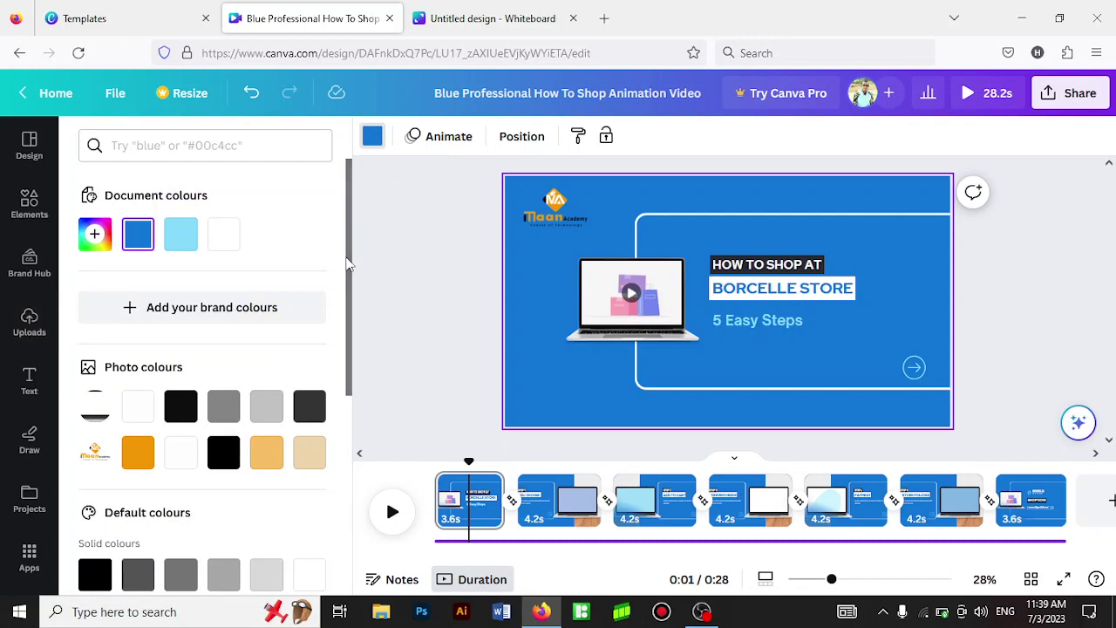
pyautogui.moveTo(347, 275); pyautogui.dragTo(351, 356)
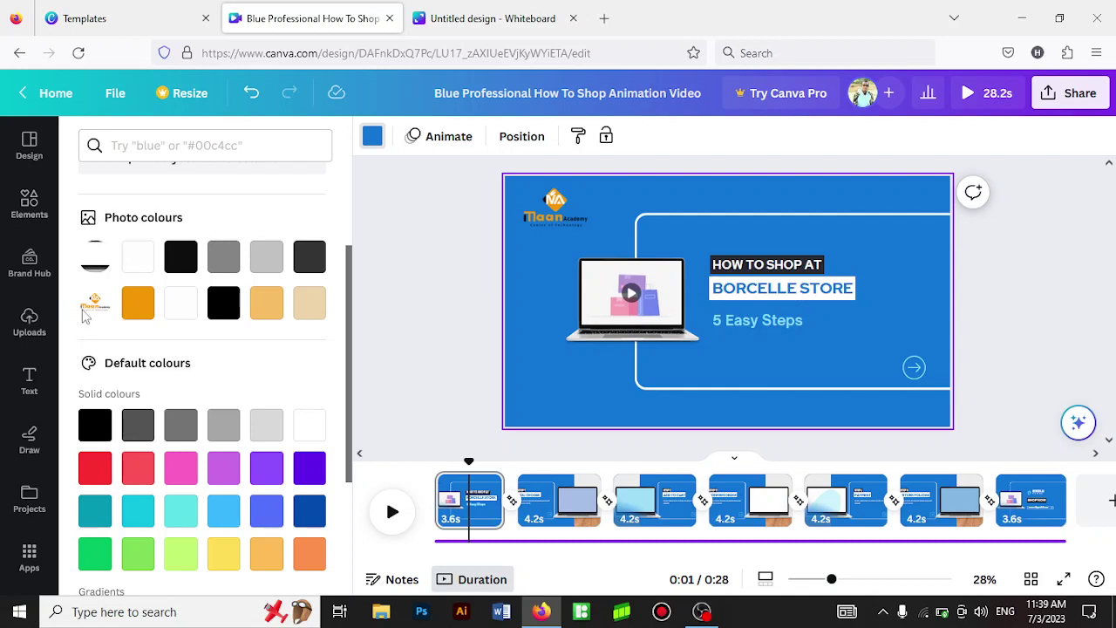
pyautogui.click(137, 307)
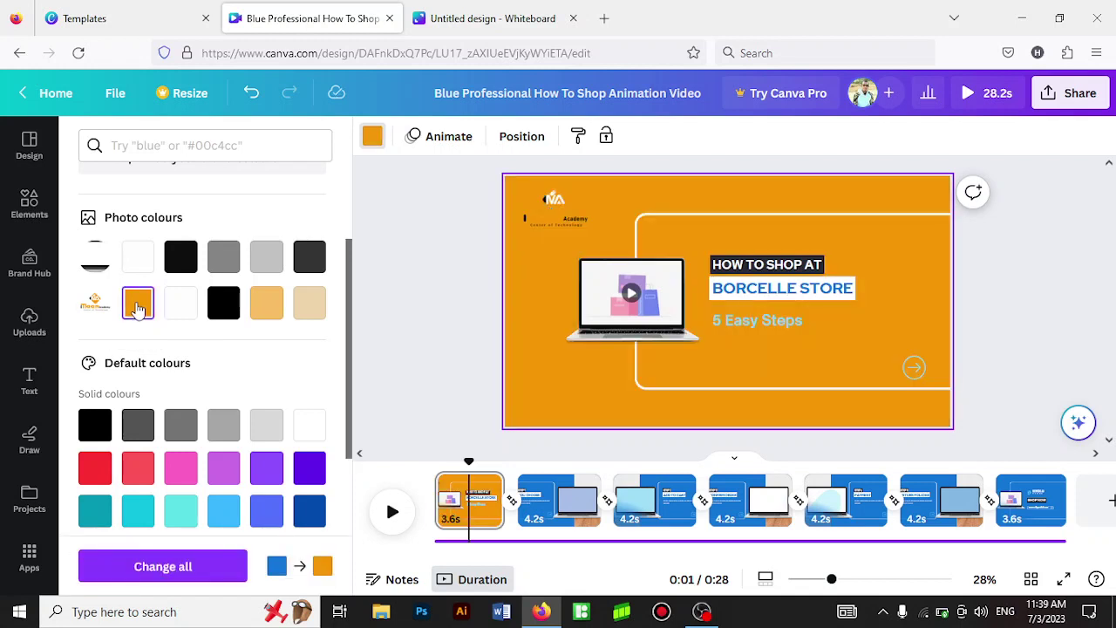
# Step: Delete the corner logo and add the Maan Academy logo again from Uploads
pyautogui.click(553, 200)
pyautogui.press('Delete')
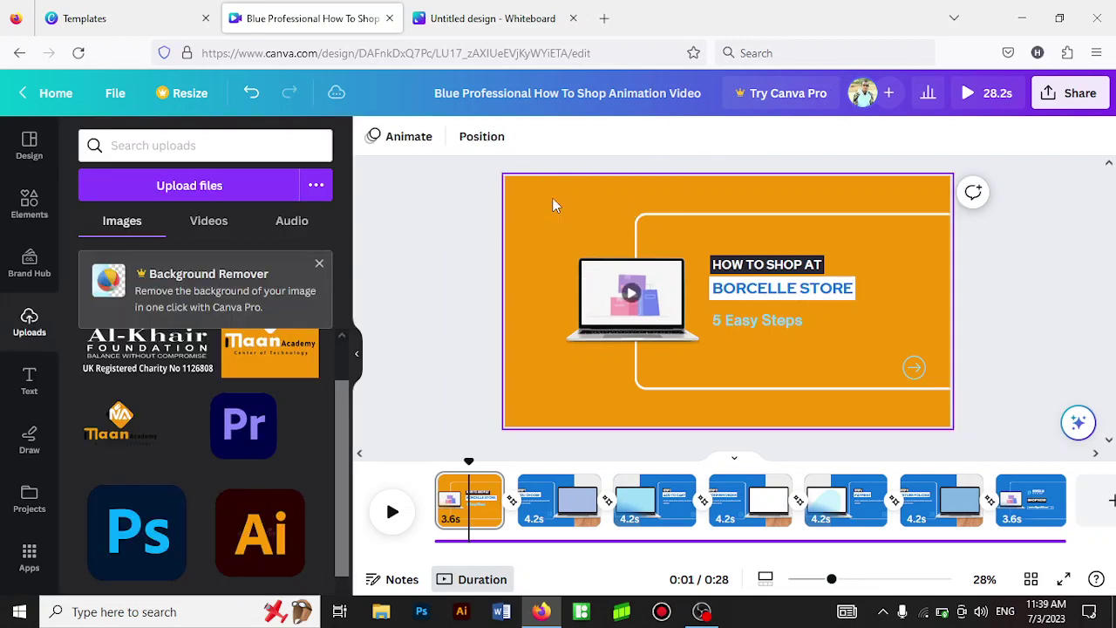
pyautogui.click(256, 360)
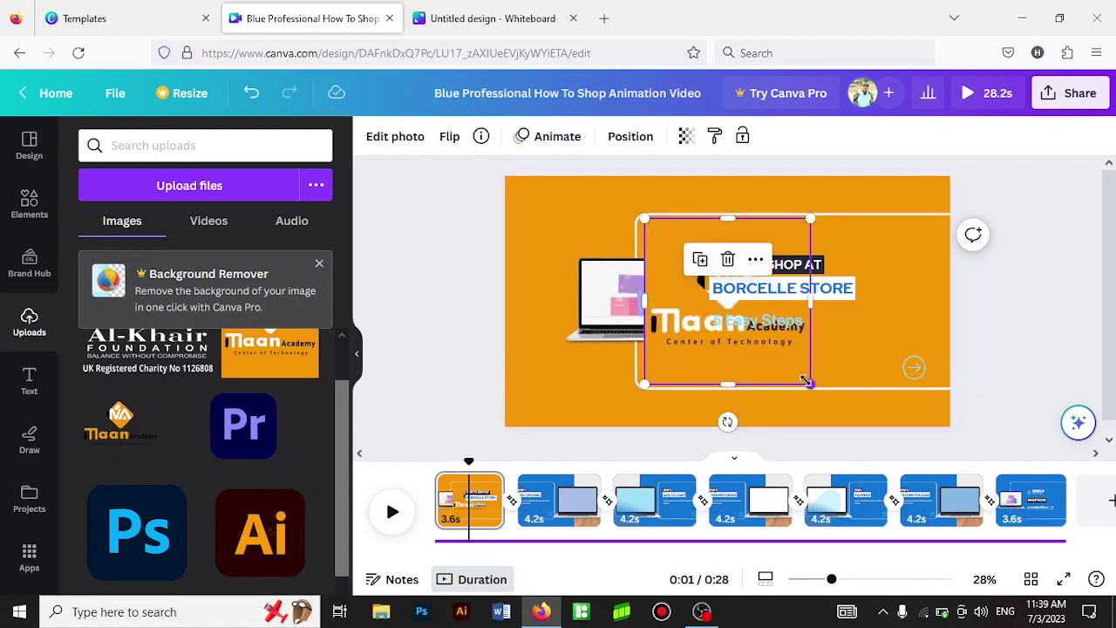
# Step: Shrink the re-added logo to about 290 px, place it top-left, and rewind to 0:00
pyautogui.moveTo(810, 384)
pyautogui.mouseDown()
pyautogui.moveTo(699, 271)
pyautogui.moveTo(541, 196)
pyautogui.moveTo(544, 204)
pyautogui.moveTo(592, 181)
pyautogui.moveTo(557, 210)
pyautogui.mouseUp()
pyautogui.click(561, 210)
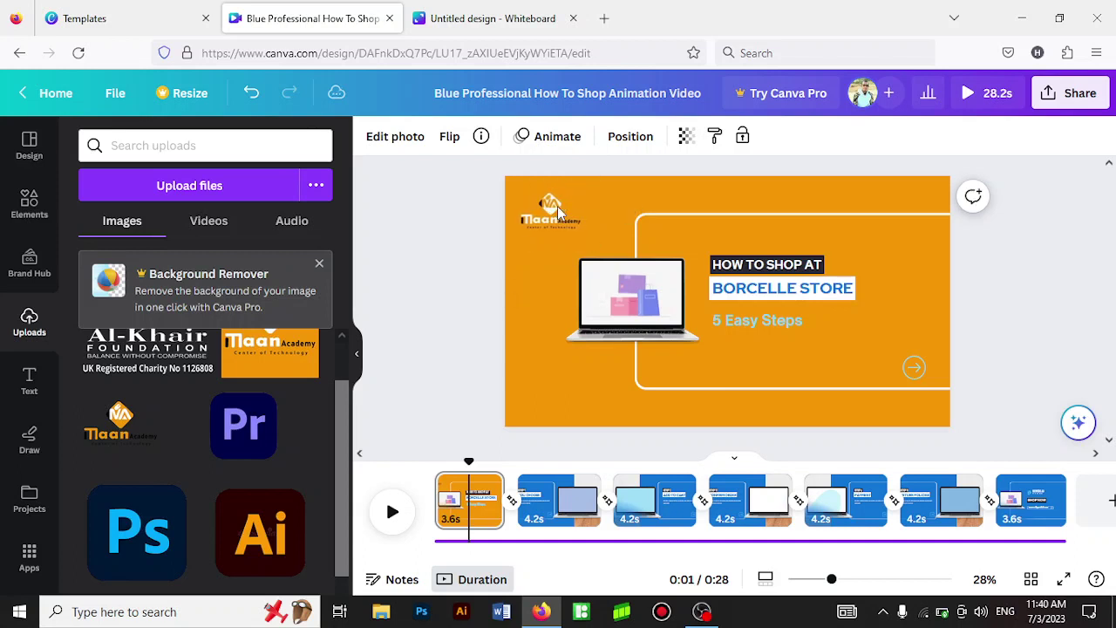
pyautogui.click(562, 203)
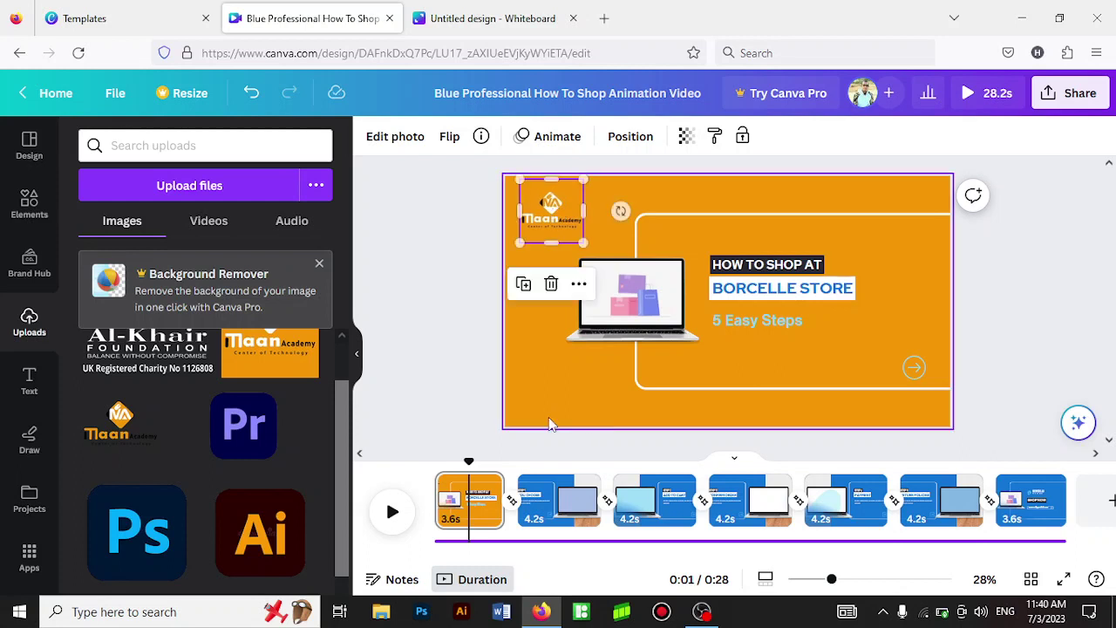
pyautogui.moveTo(457, 463); pyautogui.dragTo(434, 461)
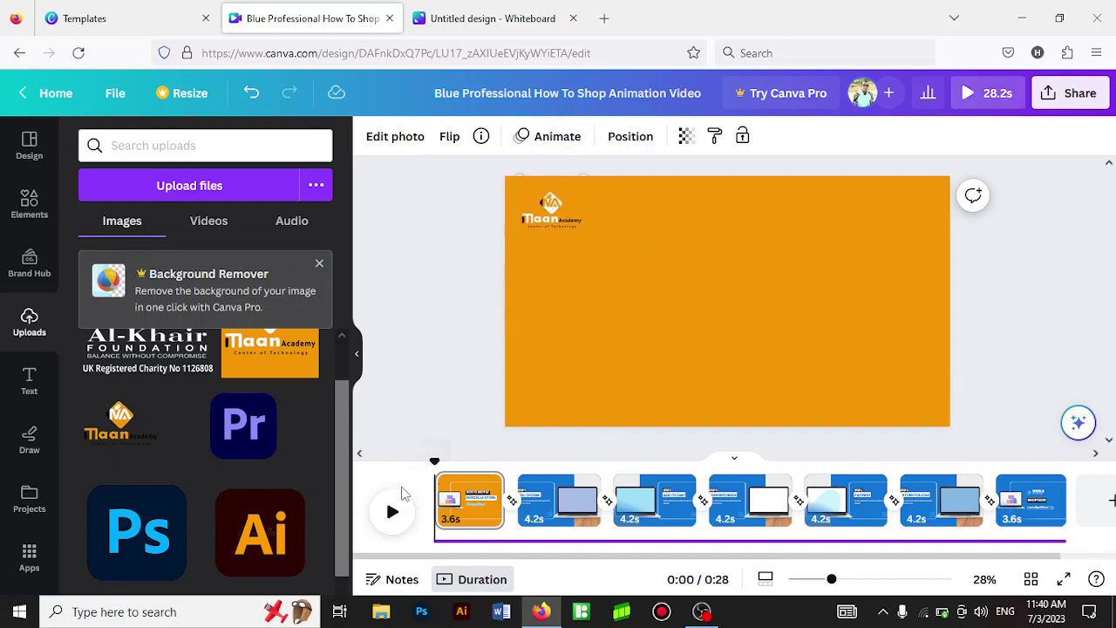
# Step: Play and rewind the opening slide's animation preview twice, then select the corner logo
pyautogui.click(392, 514)
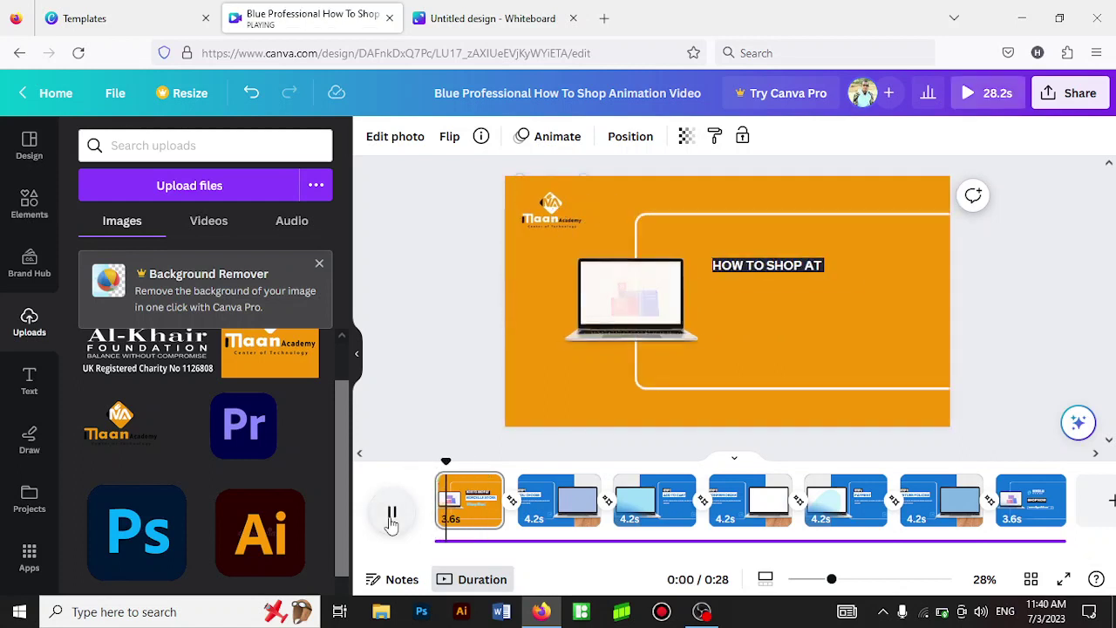
pyautogui.click(393, 517)
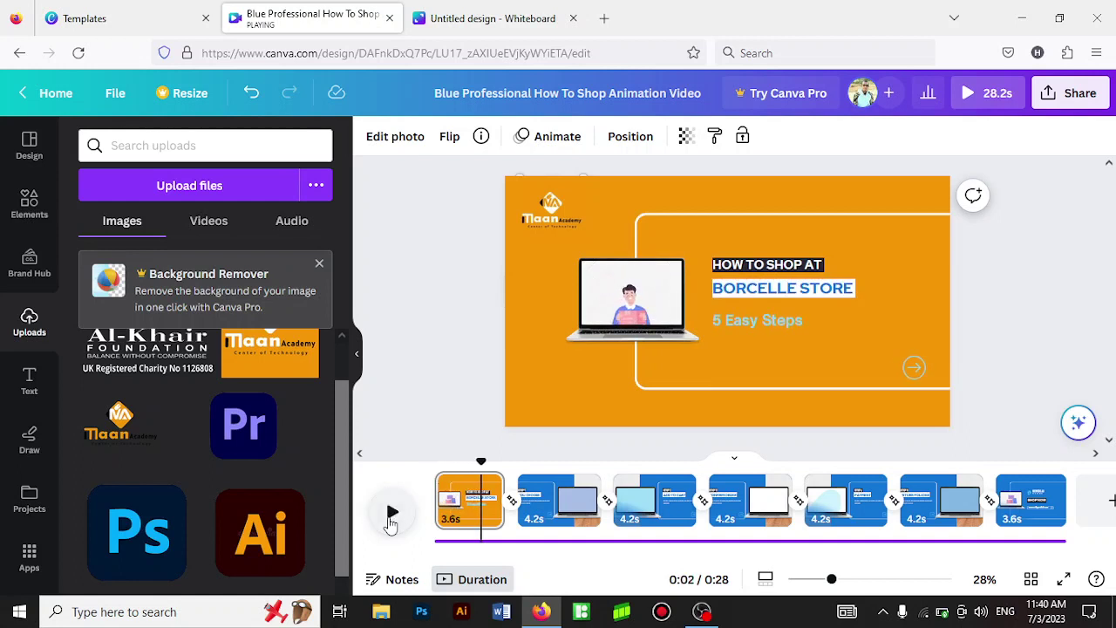
pyautogui.moveTo(482, 462); pyautogui.dragTo(434, 460)
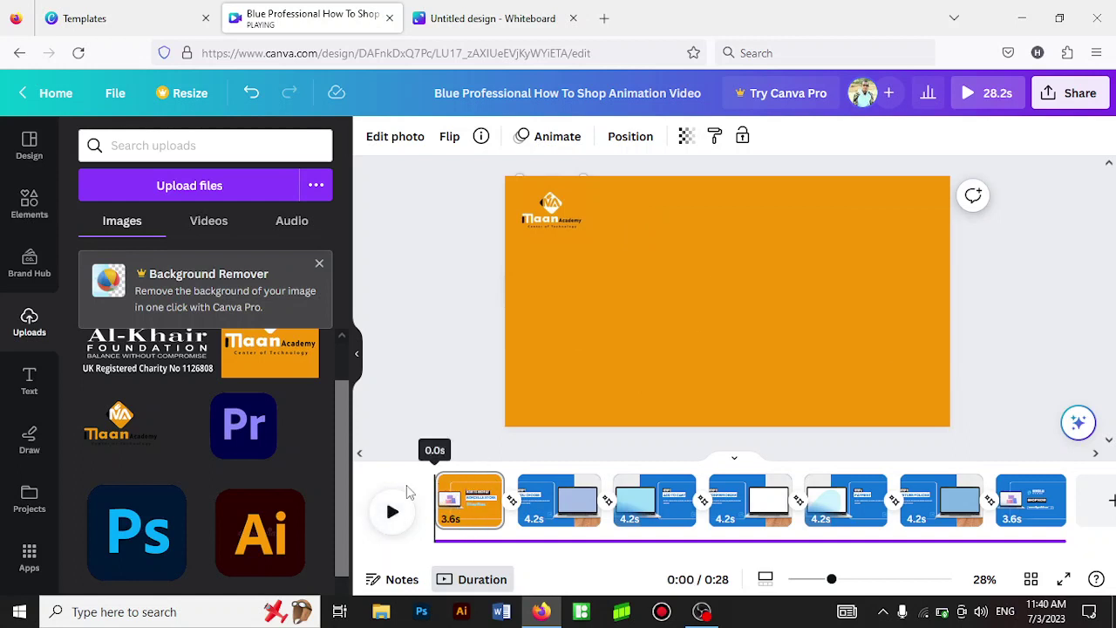
pyautogui.click(393, 516)
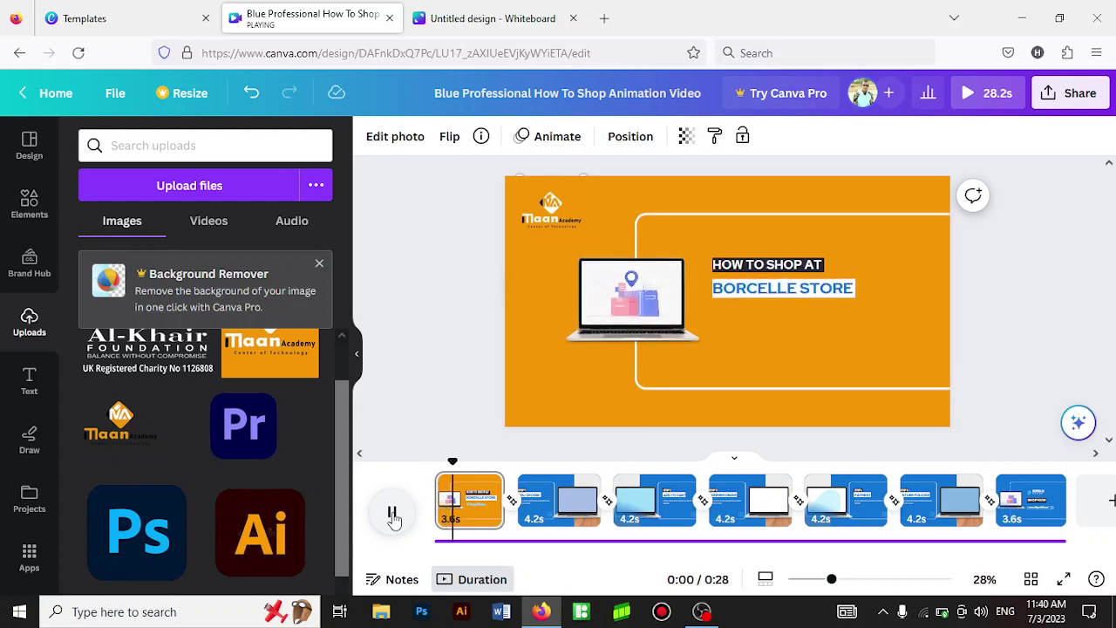
pyautogui.click(394, 518)
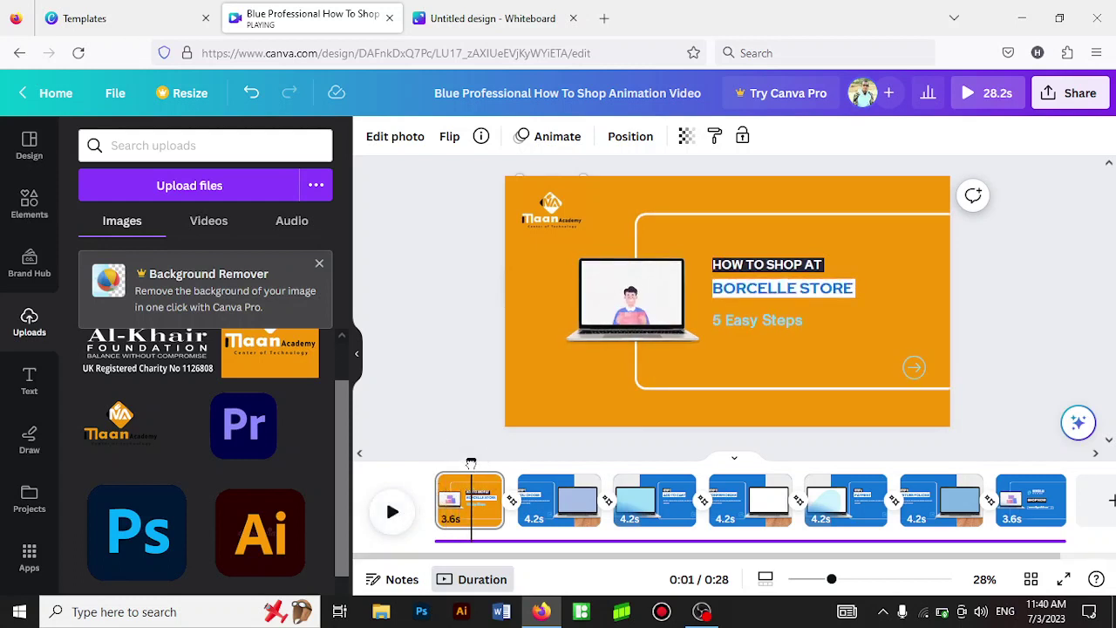
pyautogui.moveTo(470, 460); pyautogui.dragTo(432, 461)
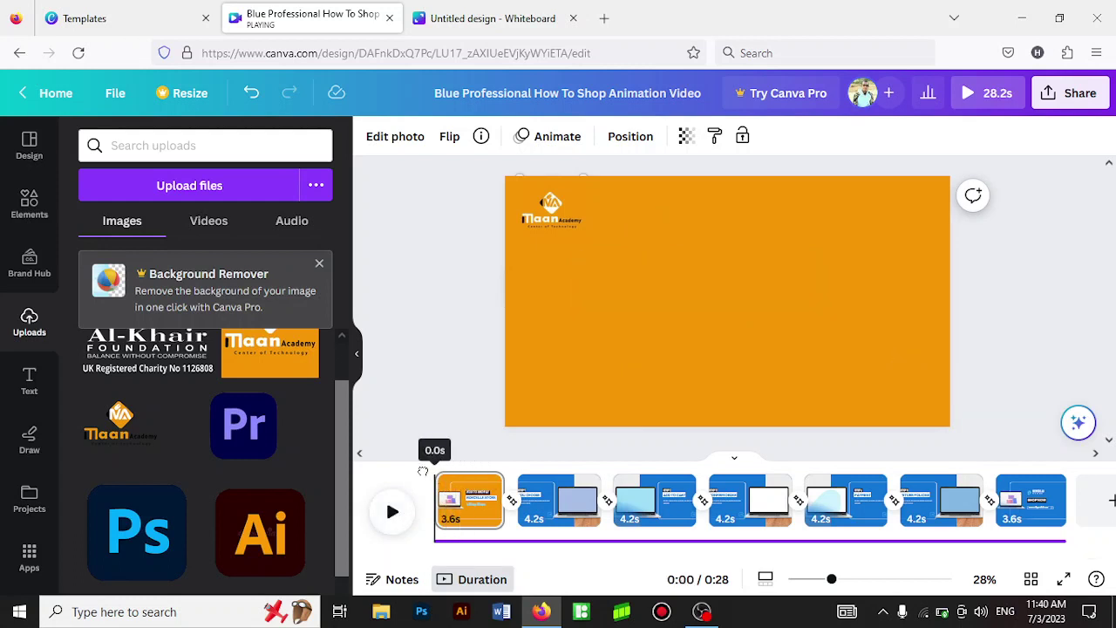
pyautogui.click(549, 211)
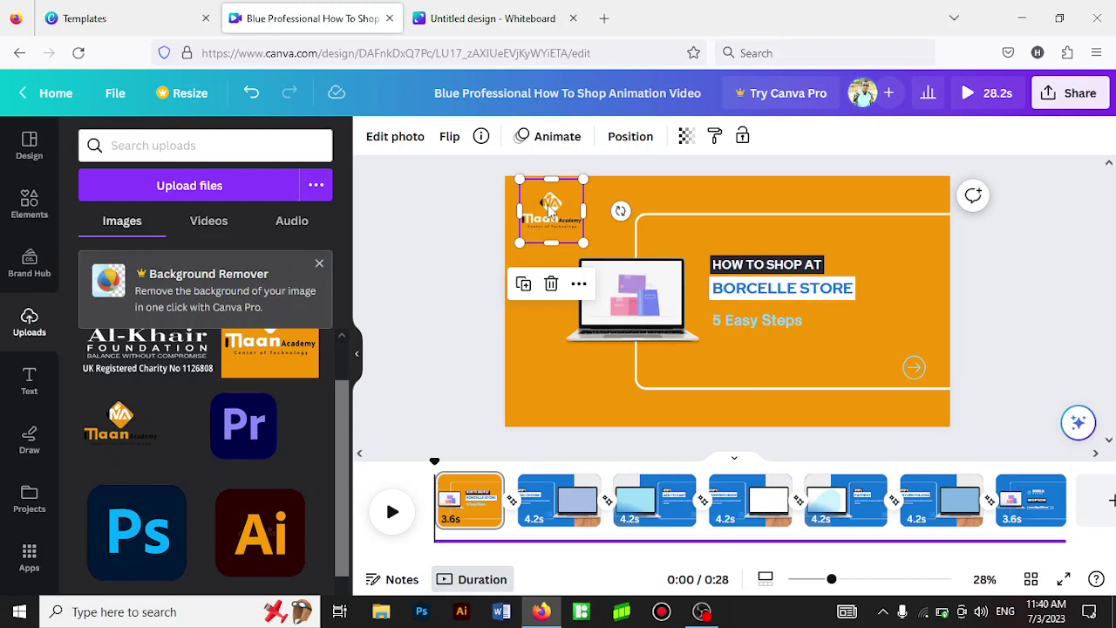
# Step: Try the Pop animation and then the Scrapbook animation on the Maan Academy logo
pyautogui.click(551, 139)
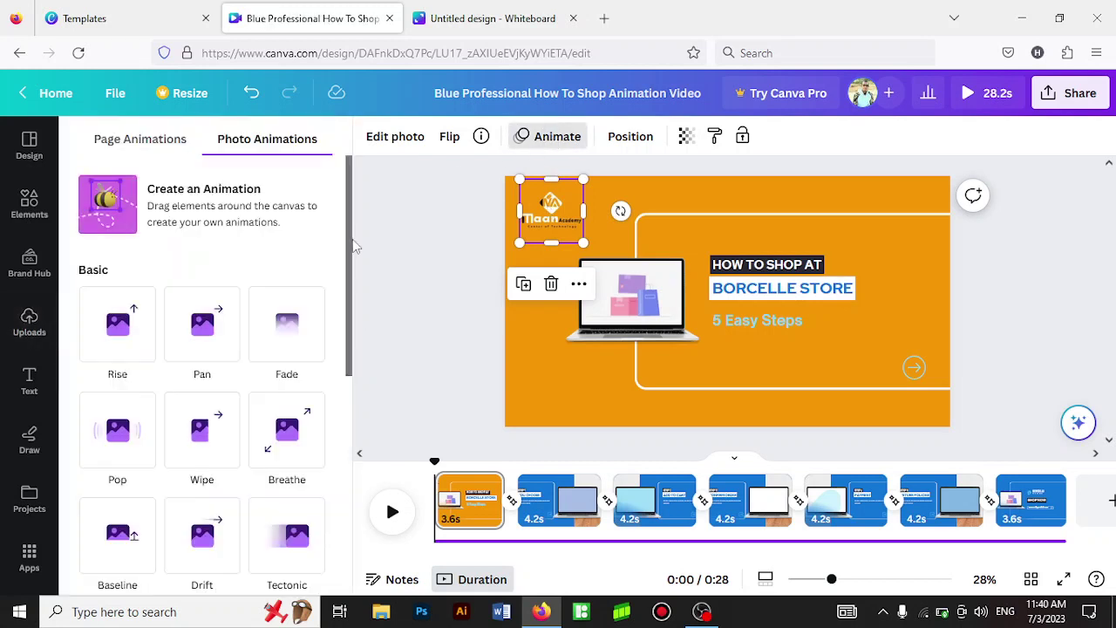
pyautogui.click(118, 433)
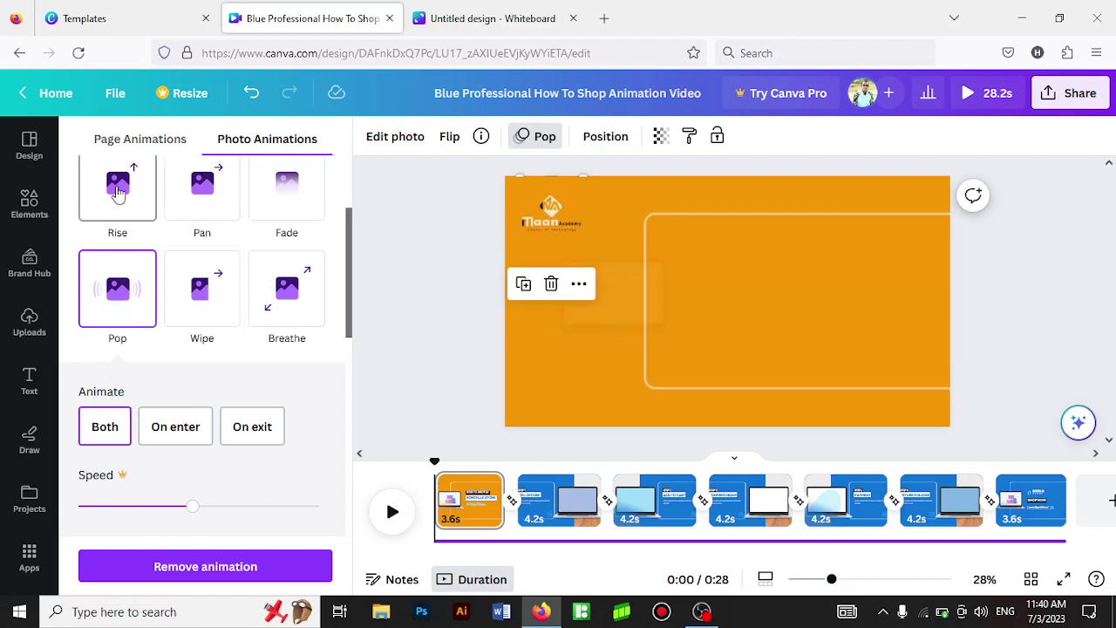
pyautogui.moveTo(348, 274); pyautogui.dragTo(348, 364)
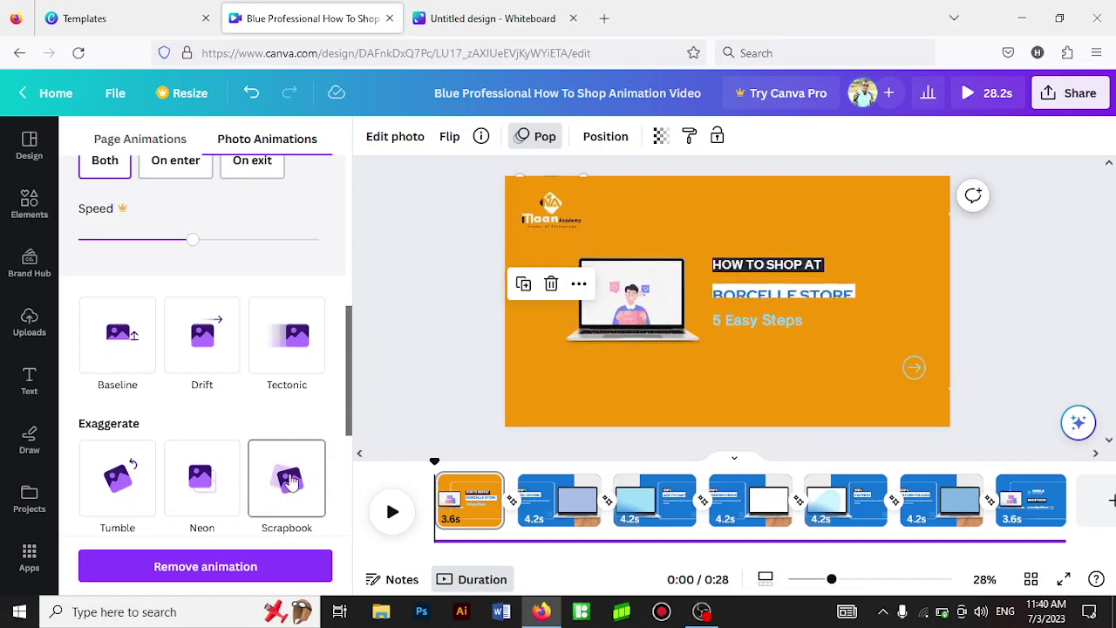
pyautogui.click(290, 485)
pyautogui.scroll(3, 290, 483)
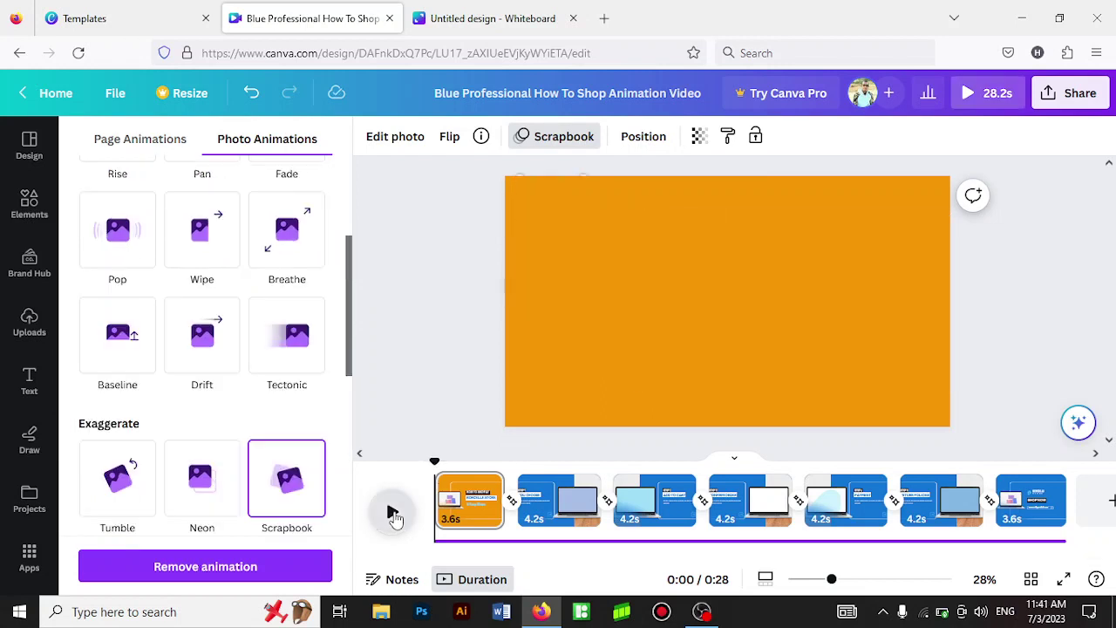
# Step: Preview Scrapbook, switch the logo back to Pop, and replay the preview to check it
pyautogui.click(393, 513)
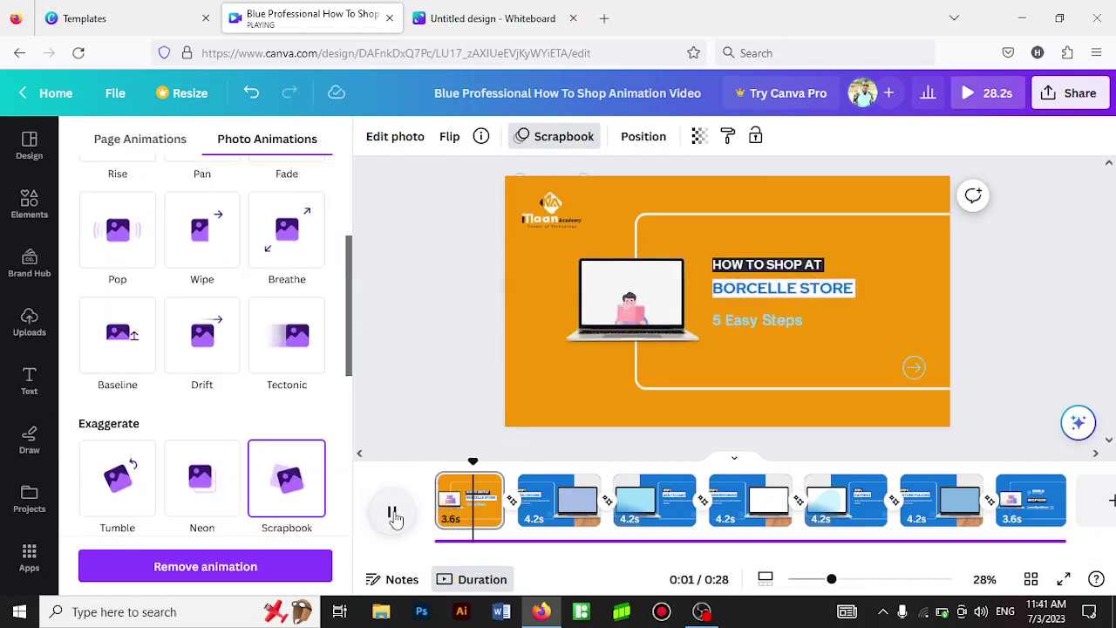
pyautogui.click(392, 515)
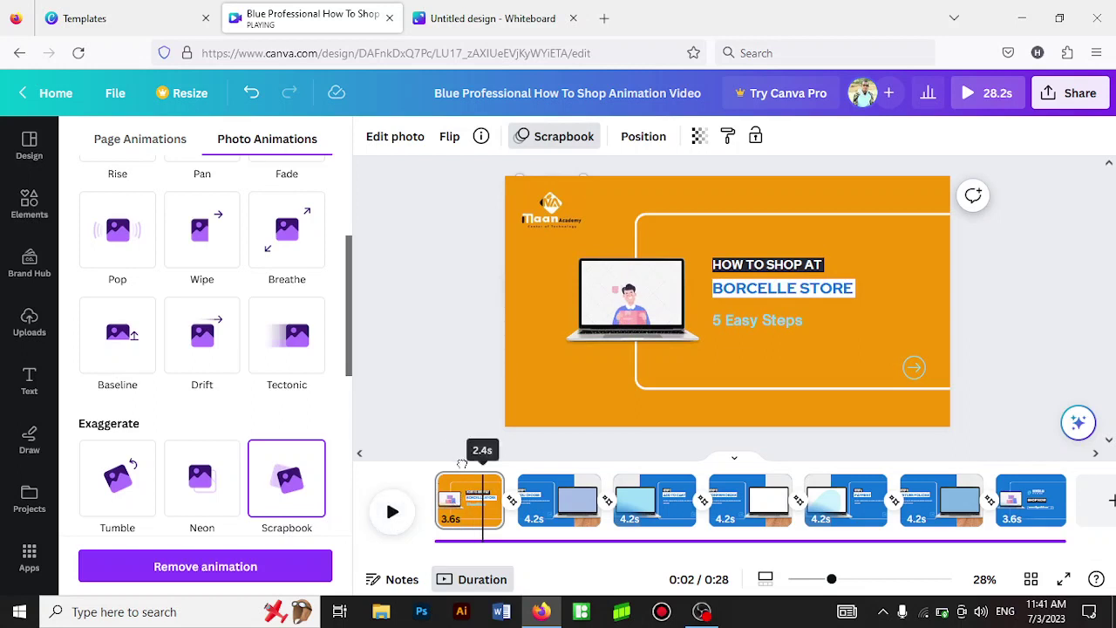
pyautogui.moveTo(484, 460); pyautogui.dragTo(434, 460)
pyautogui.scroll(1, 348, 347)
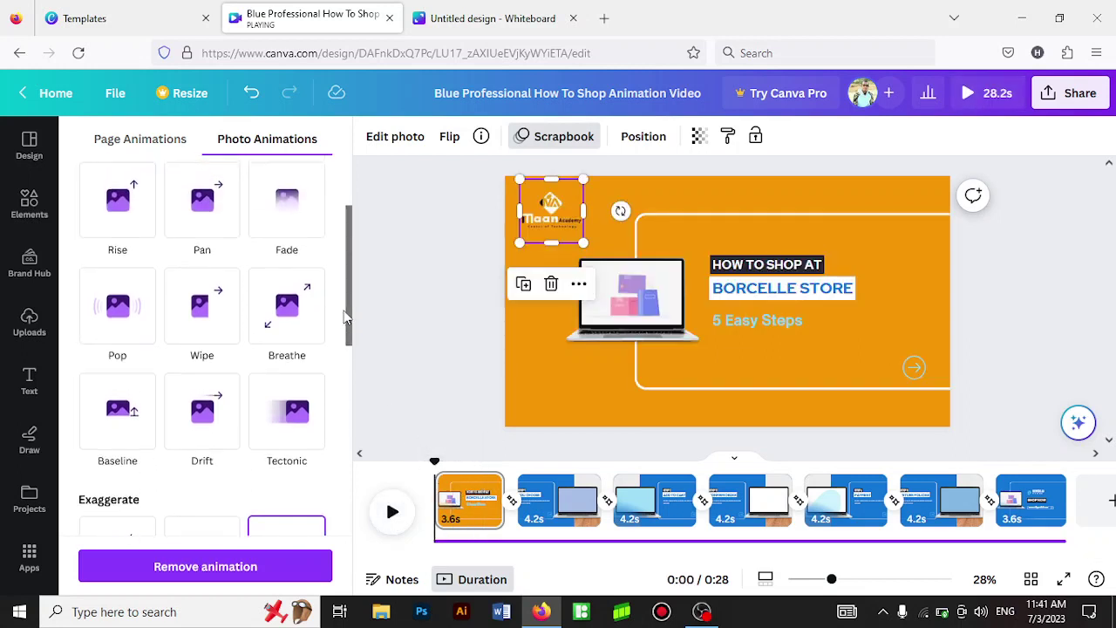
pyautogui.click(130, 323)
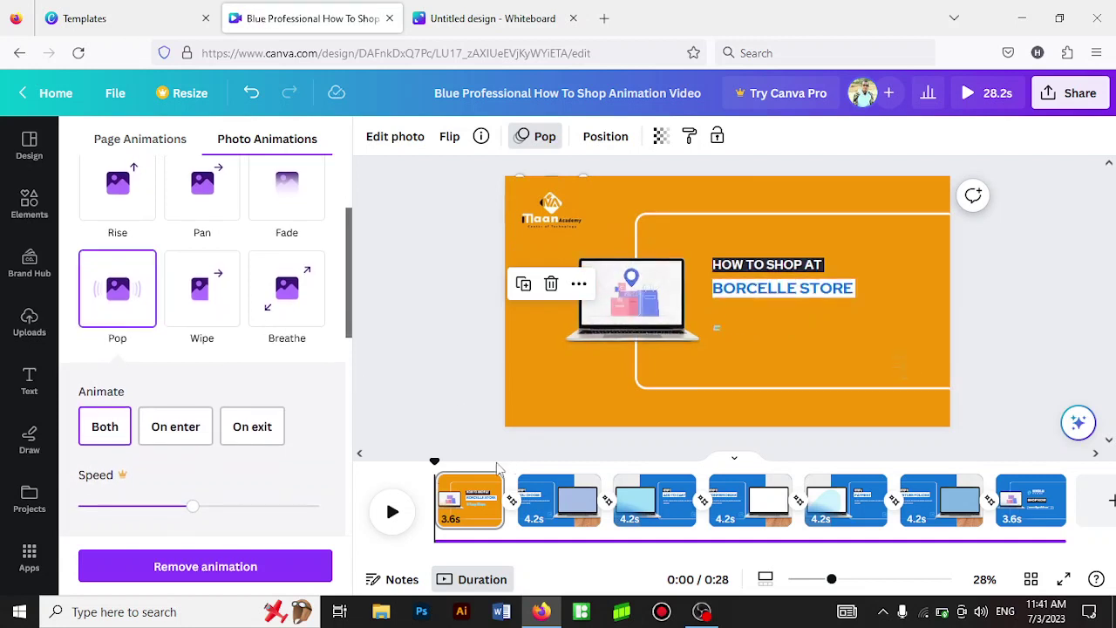
pyautogui.click(393, 513)
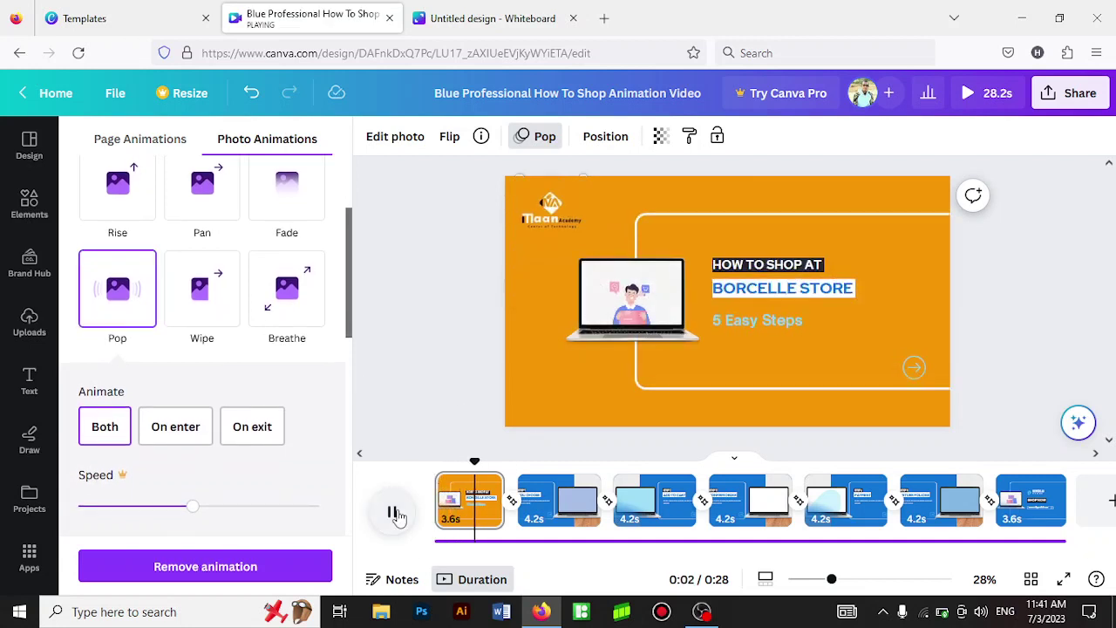
pyautogui.click(401, 516)
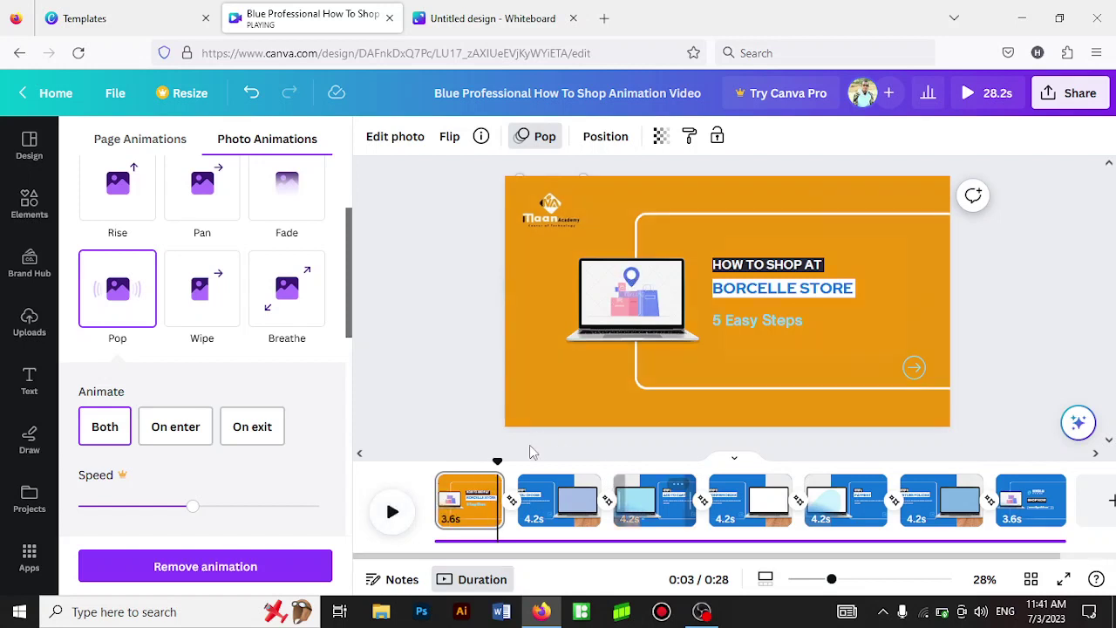
pyautogui.moveTo(497, 461); pyautogui.dragTo(469, 463)
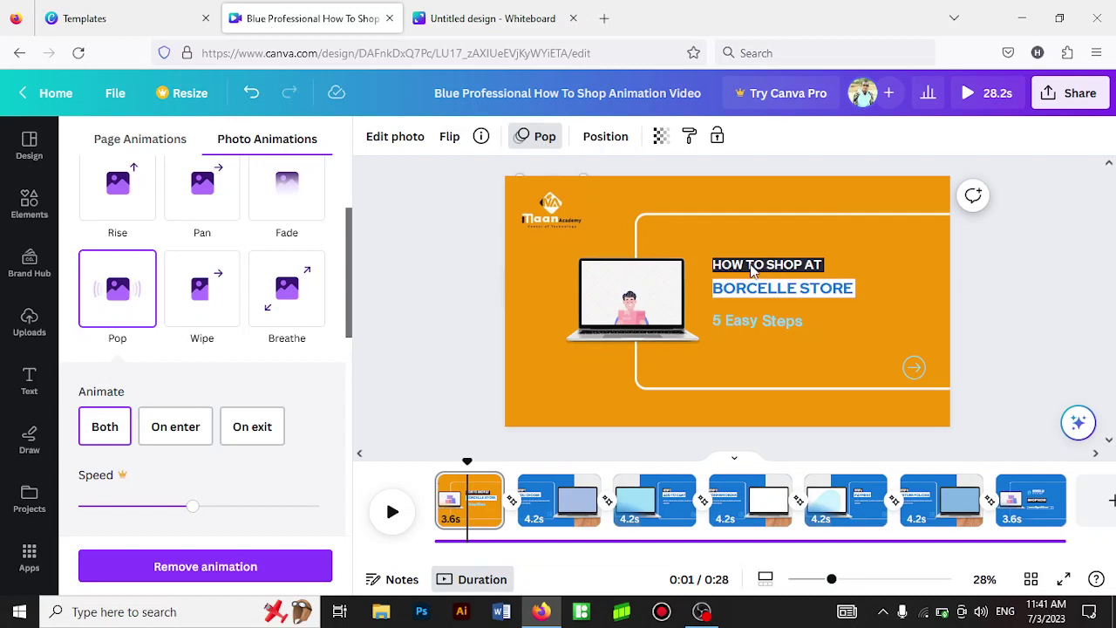
# Step: Retype the two heading lines as 'KU BARO XIRFADA' and 'GRAPHIC DESIGN'
pyautogui.click(753, 271)
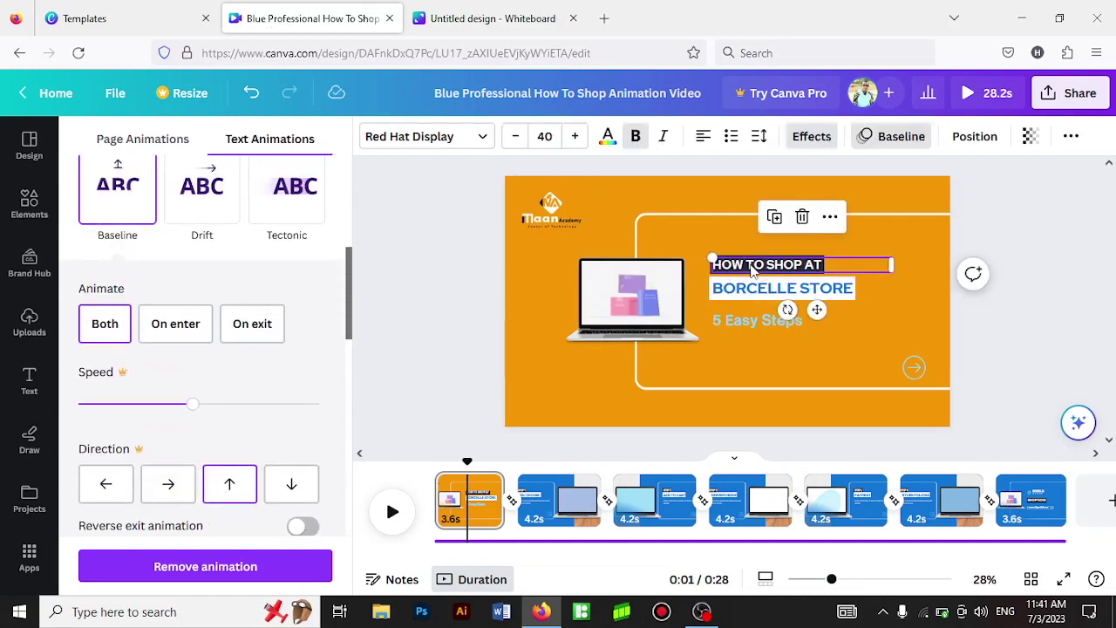
pyautogui.doubleClick(753, 267)
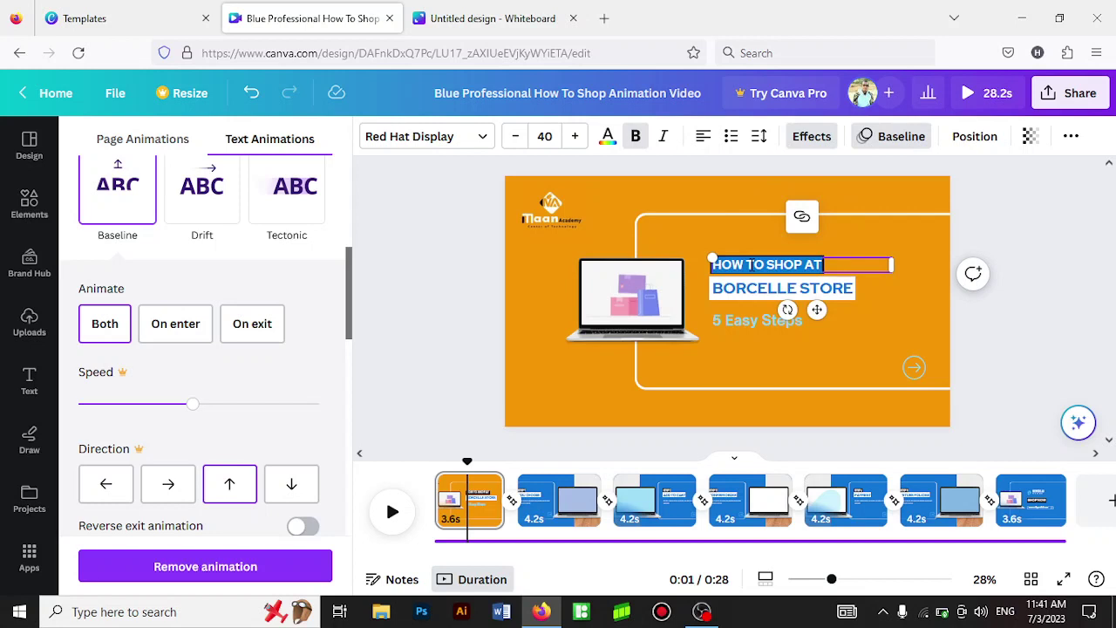
pyautogui.write('KU BARO')
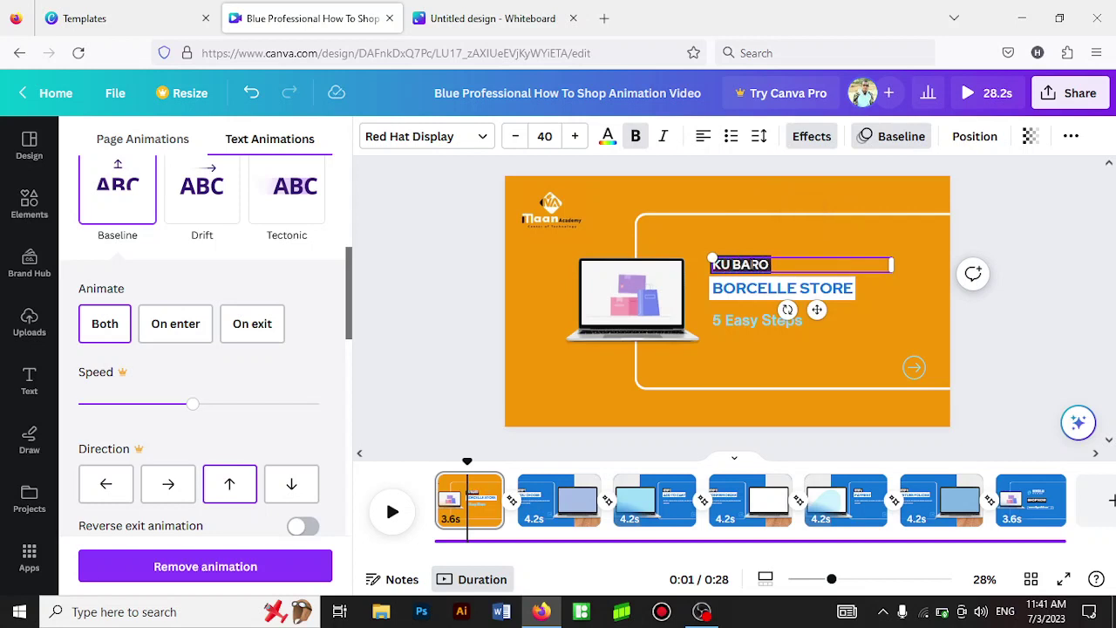
pyautogui.write(' XIRFADA')
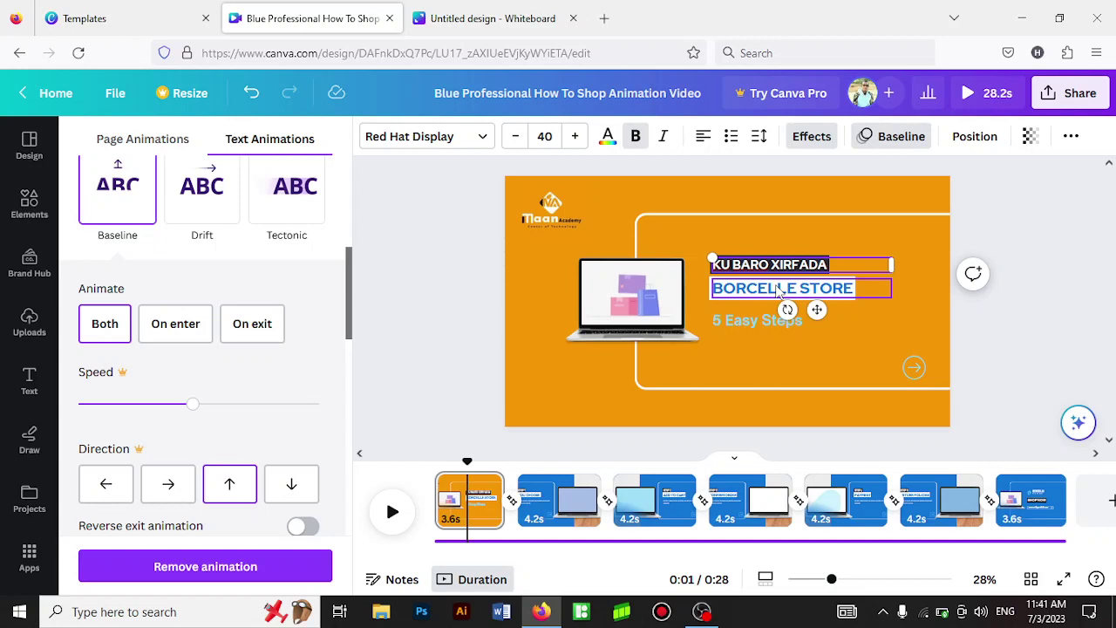
pyautogui.doubleClick(781, 292)
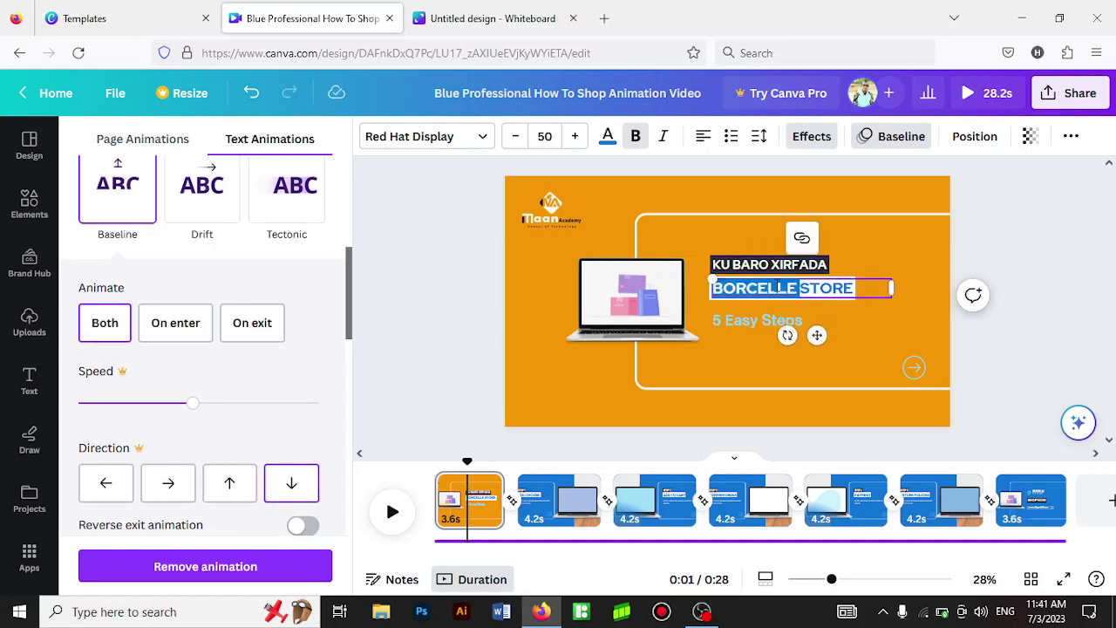
pyautogui.tripleClick(779, 289)
pyautogui.write('GR')
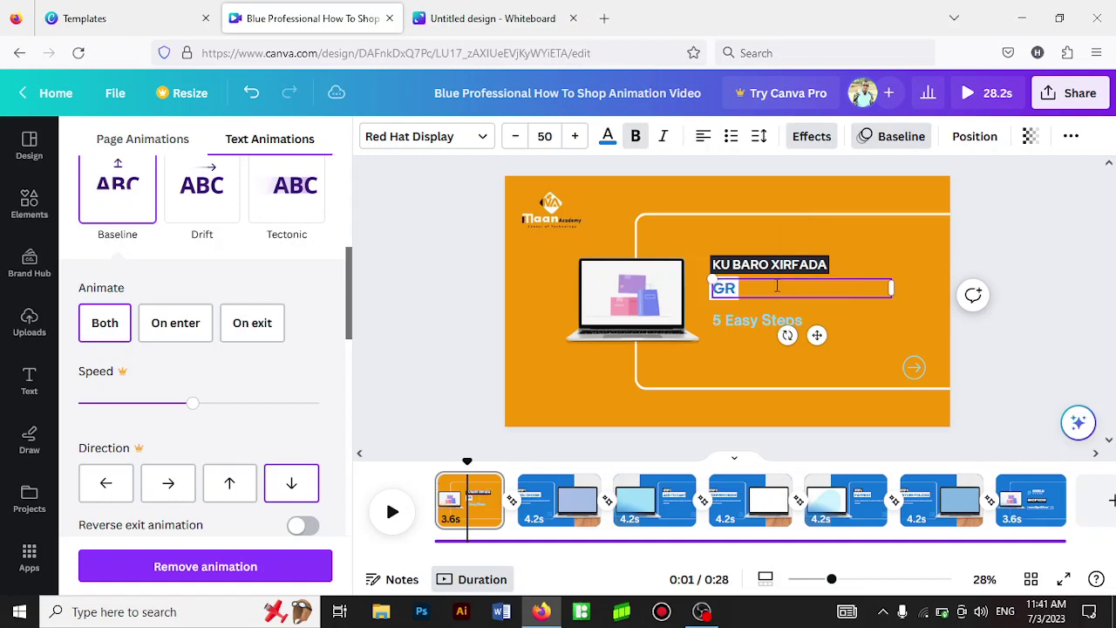
pyautogui.write('APHIC')
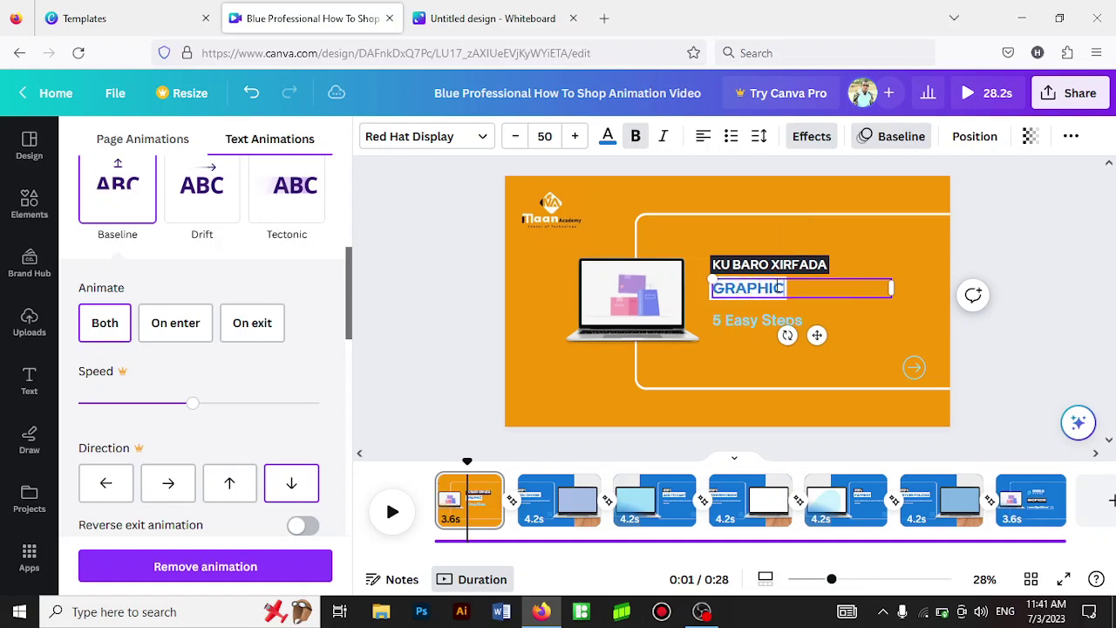
pyautogui.write(' DESIG')
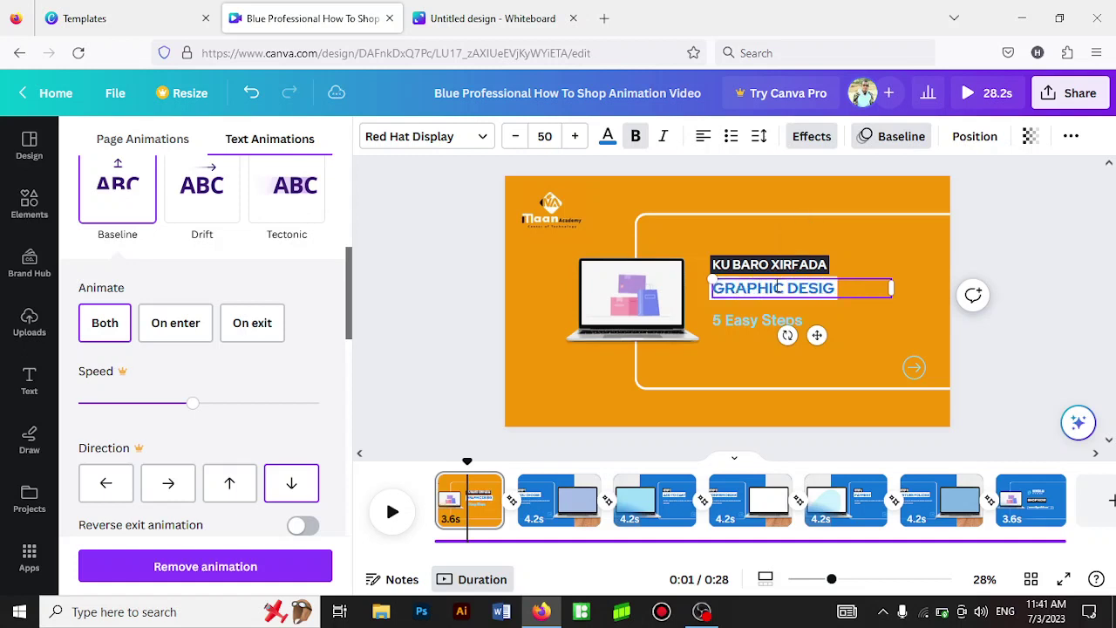
pyautogui.write('N')
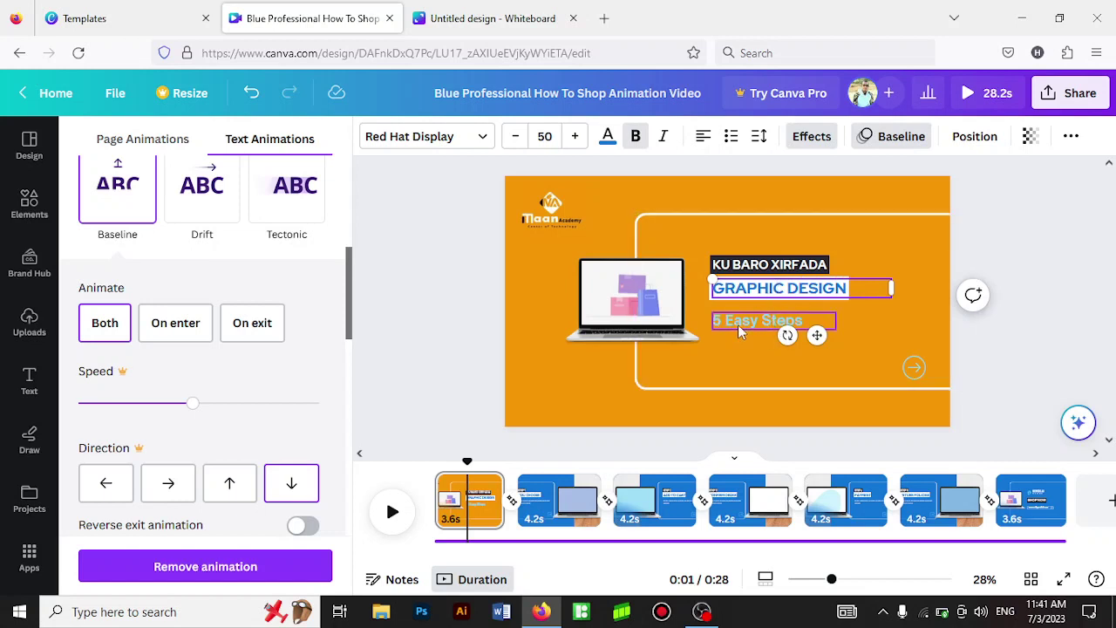
# Step: Rewrite the 5 Easy Steps line as near-black 'MUDO 2BILL AH' placed under GRAPHIC DESIGN
pyautogui.click(764, 320)
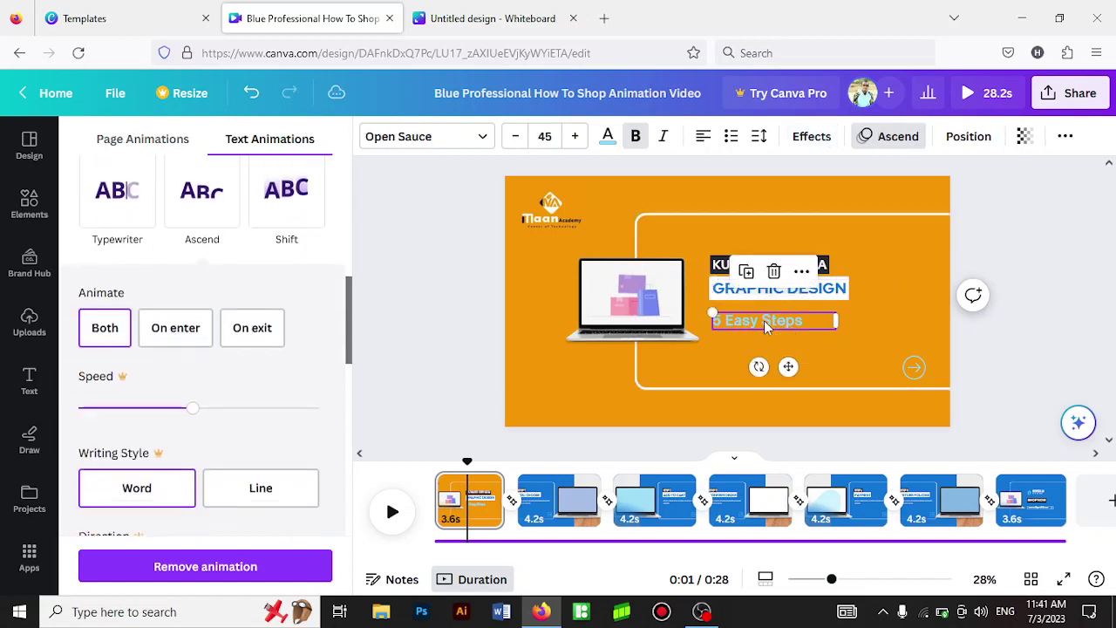
pyautogui.click(764, 320)
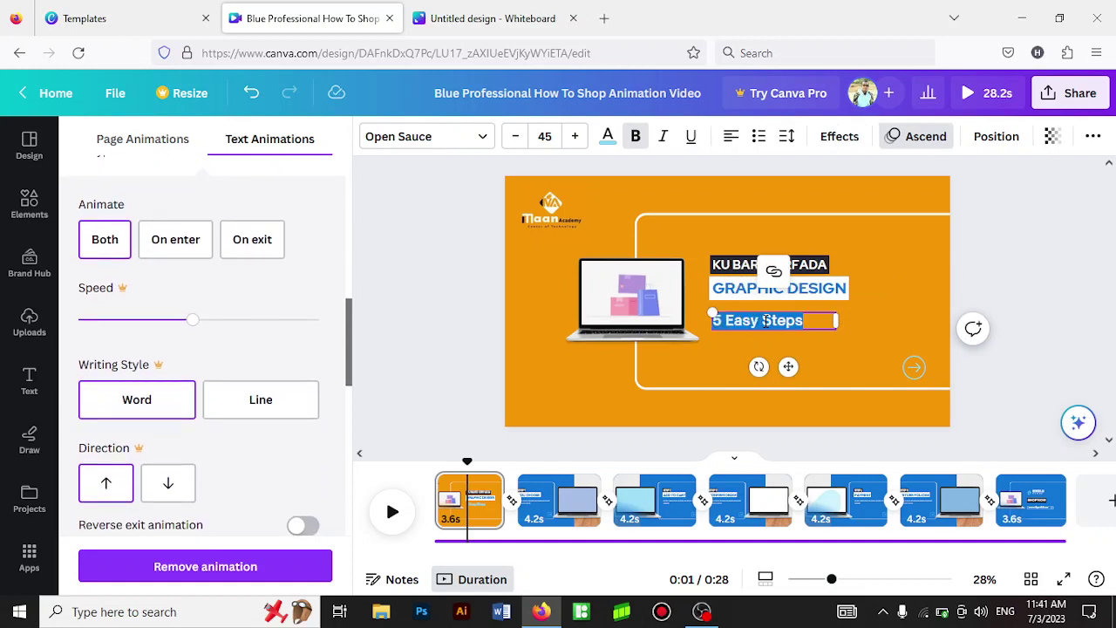
pyautogui.write('MUDO BILL AH')
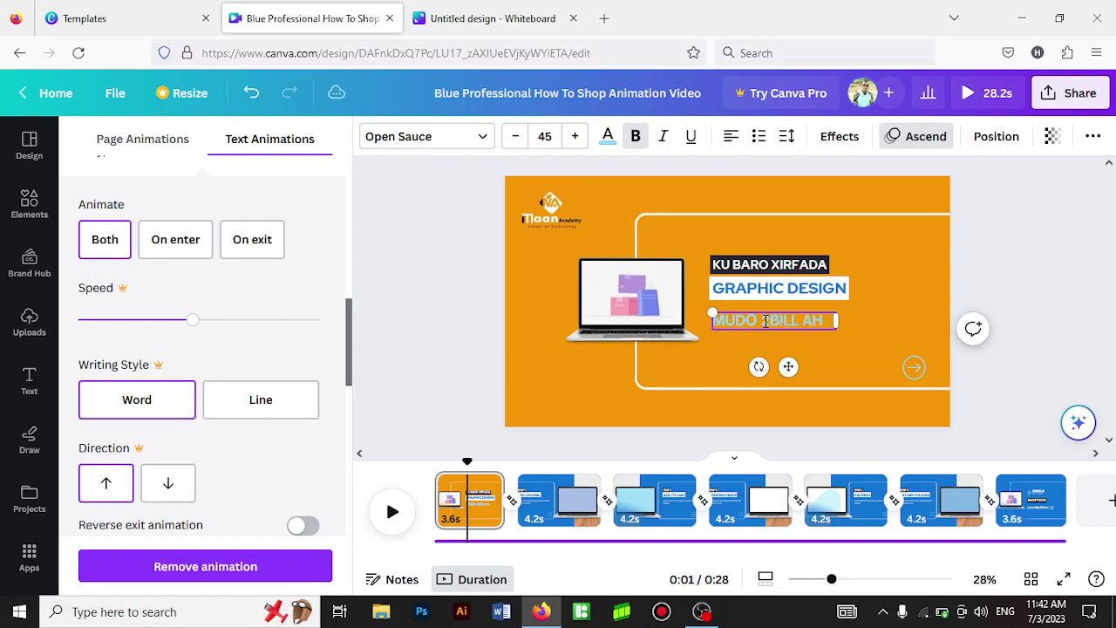
pyautogui.tripleClick(765, 321)
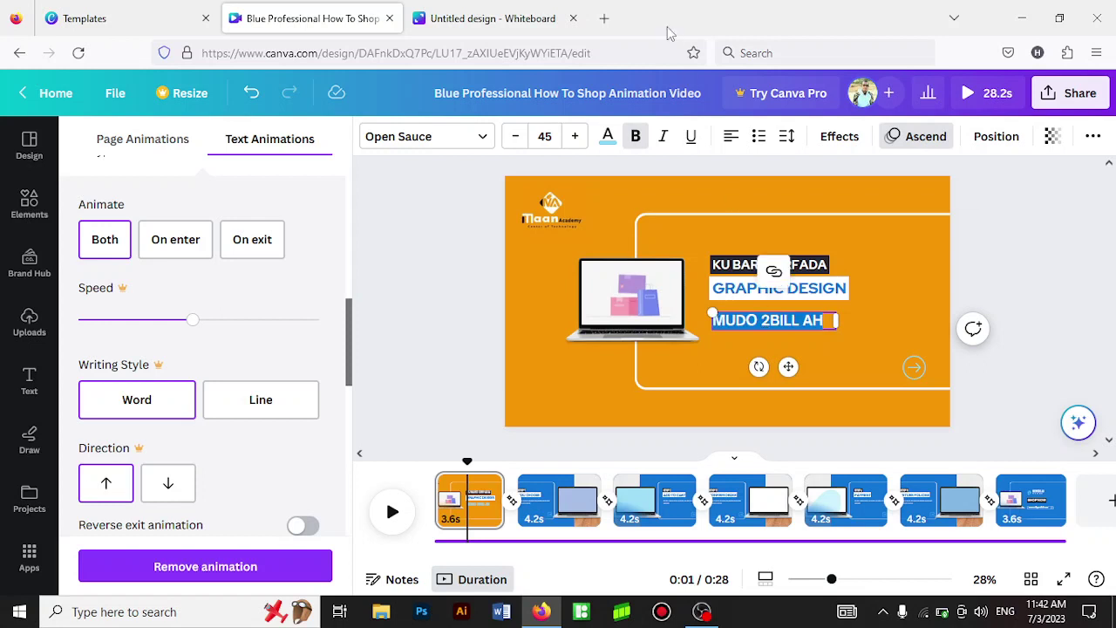
pyautogui.click(609, 140)
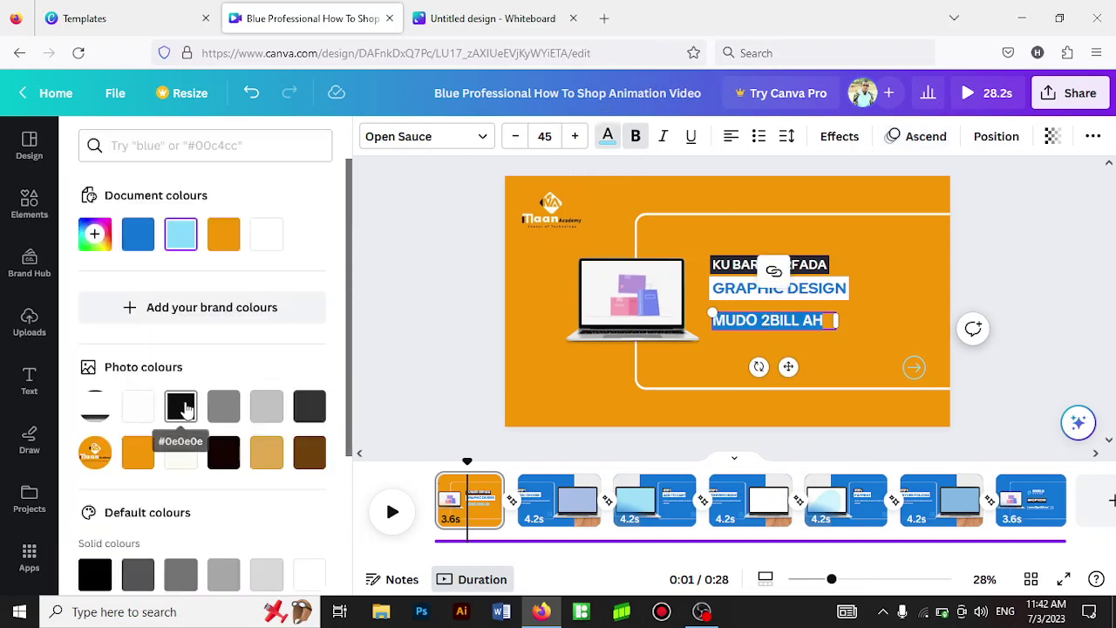
pyautogui.click(183, 409)
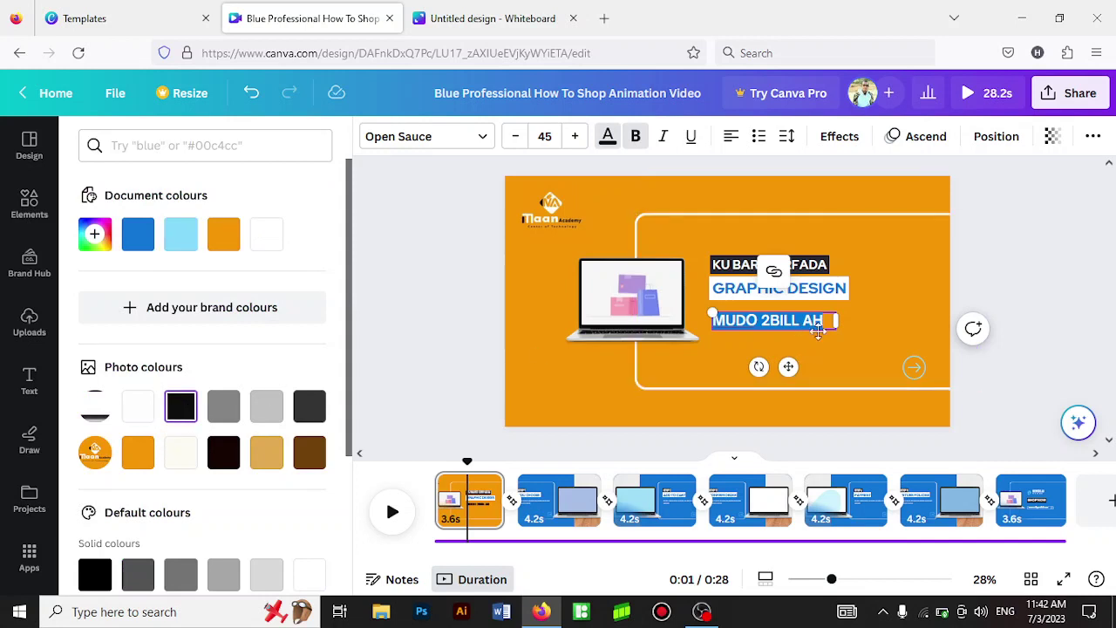
pyautogui.moveTo(818, 330); pyautogui.dragTo(799, 328)
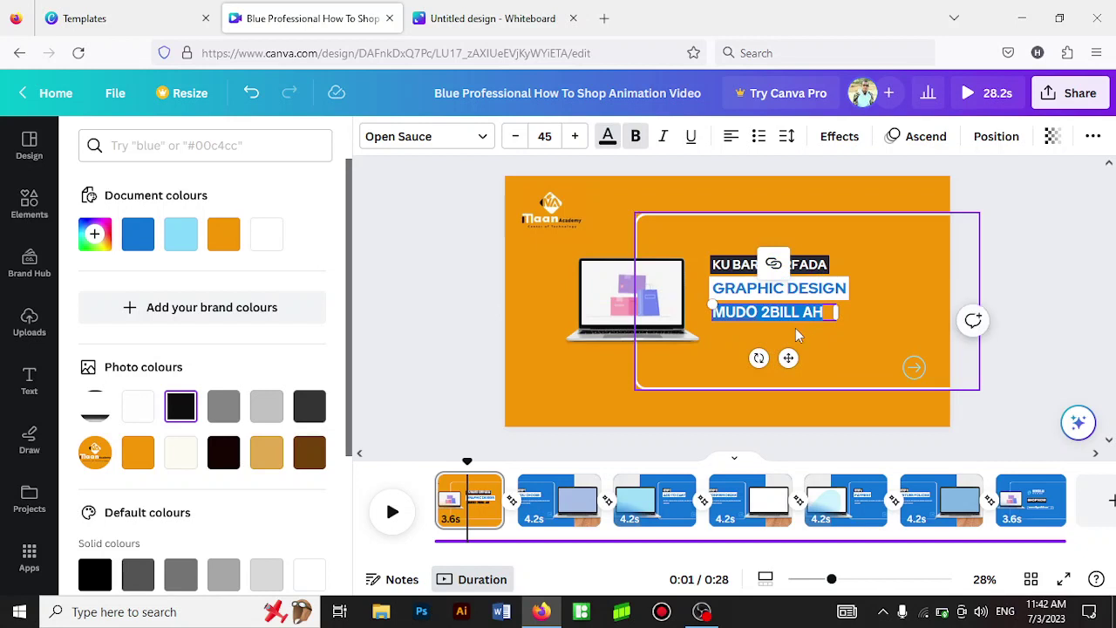
# Step: Rewind to 0:00 and play the opening scene as a preview, then pause
pyautogui.moveTo(469, 460); pyautogui.dragTo(434, 463)
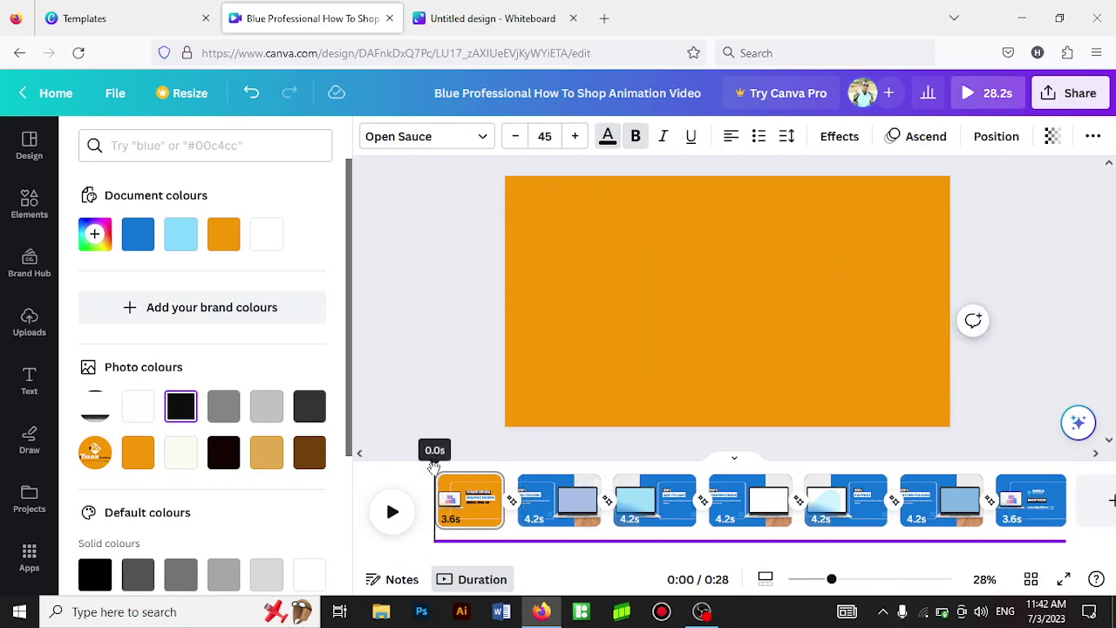
pyautogui.press('space')
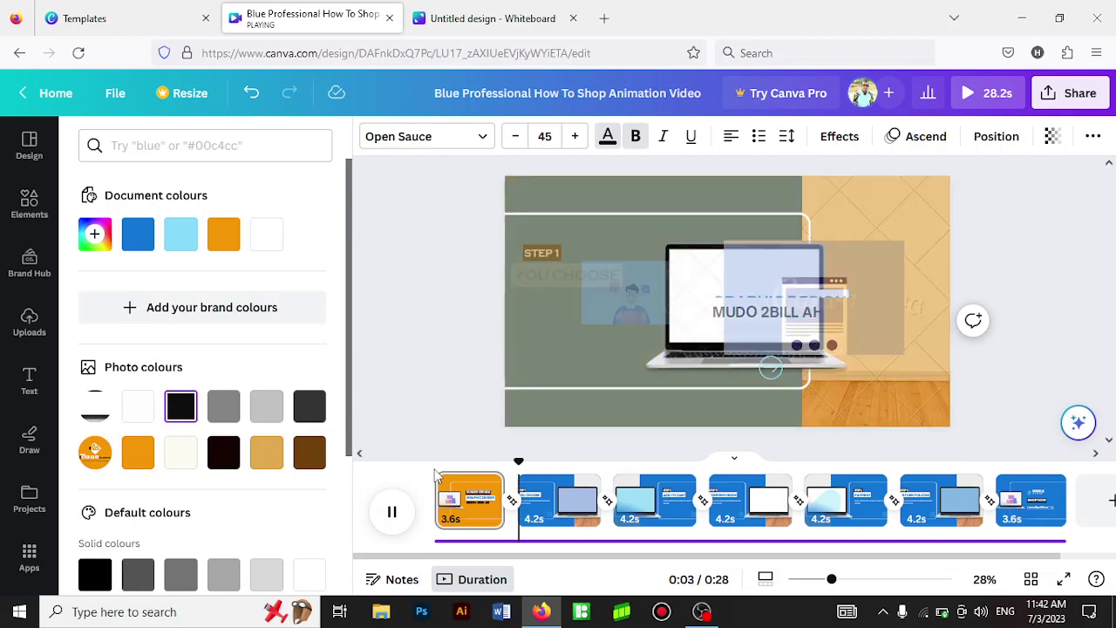
pyautogui.moveTo(475, 465)
pyautogui.mouseDown()
pyautogui.moveTo(518, 463)
pyautogui.moveTo(437, 471)
pyautogui.mouseUp()
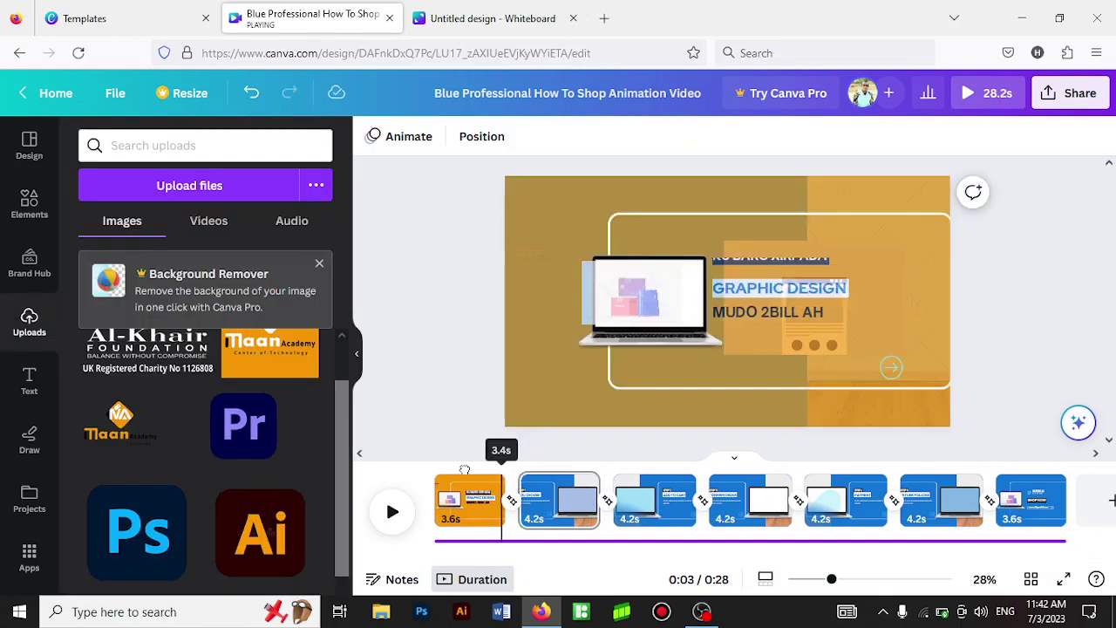
pyautogui.press('space')
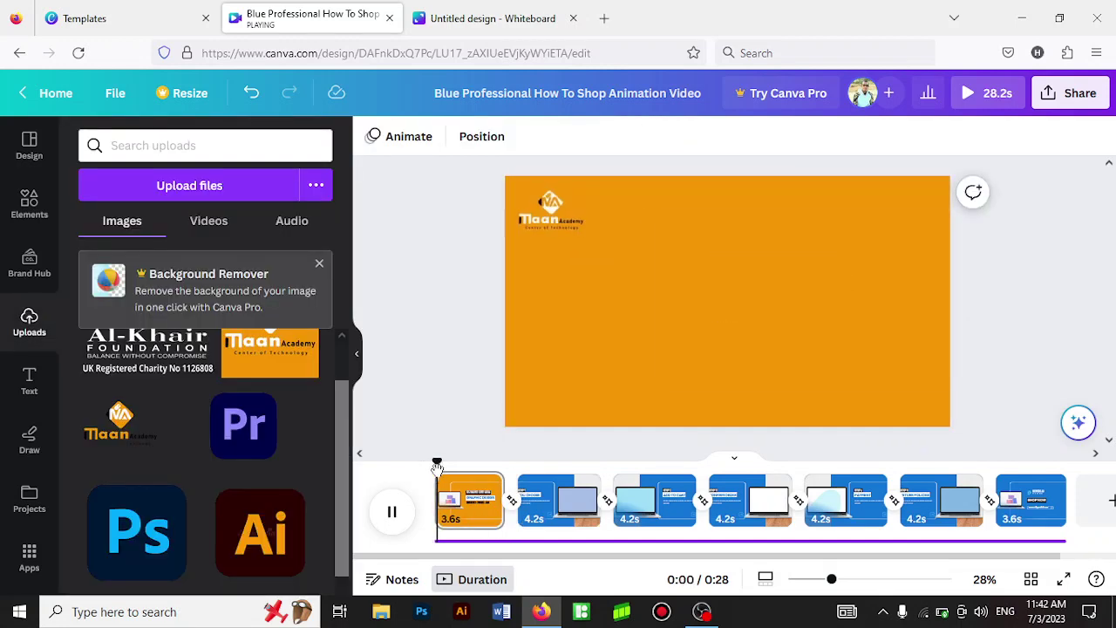
pyautogui.press('space')
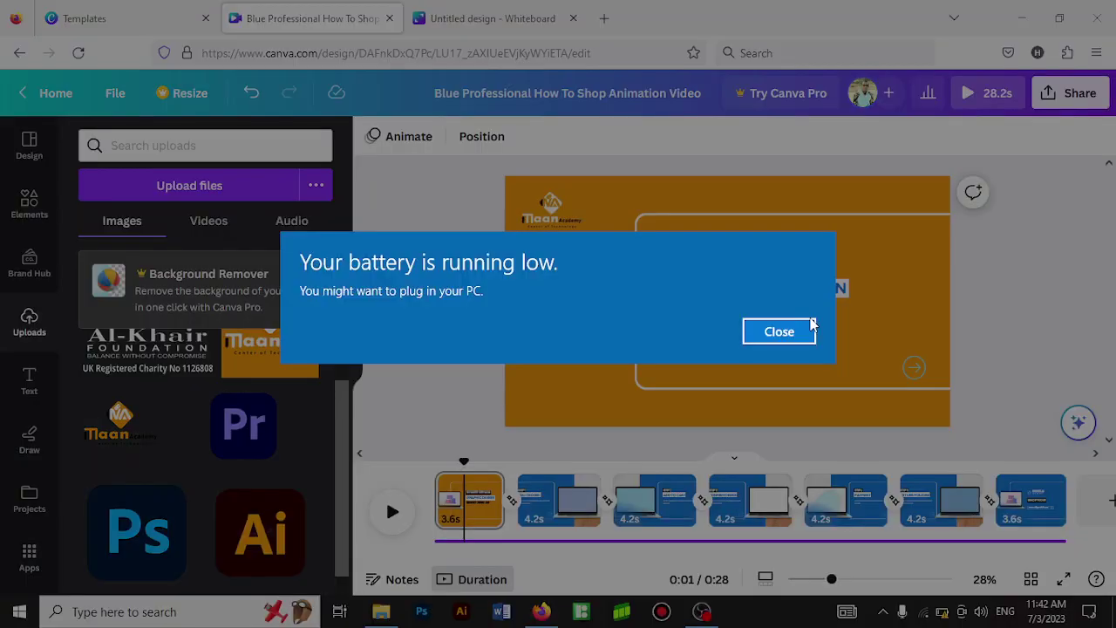
# Step: Dismiss the Windows low-battery notification
pyautogui.click(779, 331)
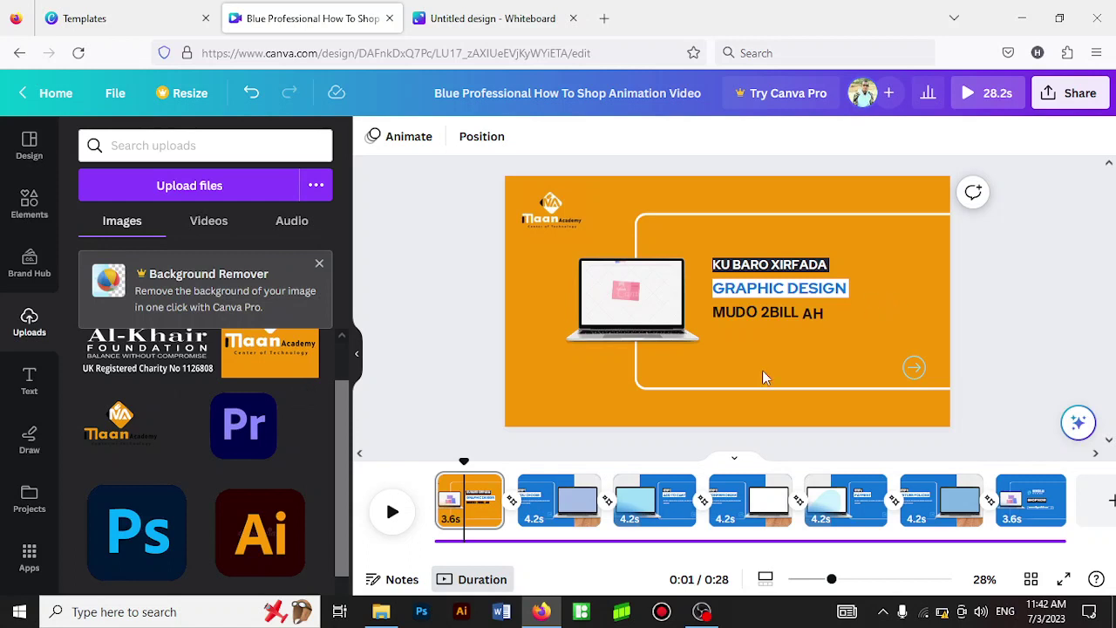
# Step: Add the Ps logo from Uploads, shrunk to about 163 pixels, beneath MUDO 2BILL AH
pyautogui.moveTo(137, 532)
pyautogui.click(134, 536)
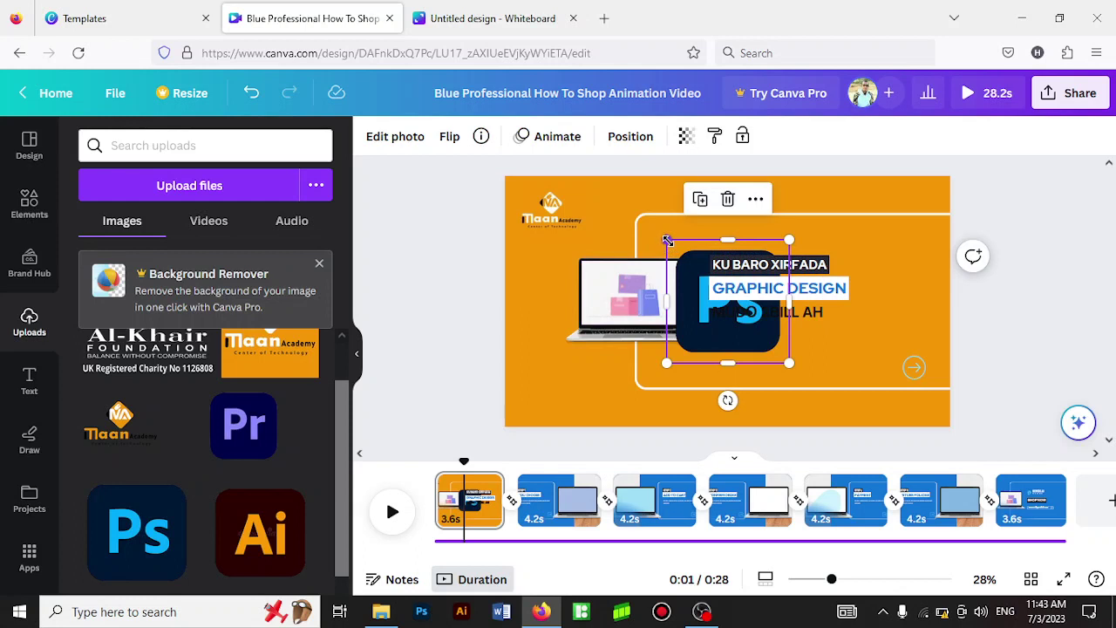
pyautogui.moveTo(667, 240); pyautogui.dragTo(702, 288)
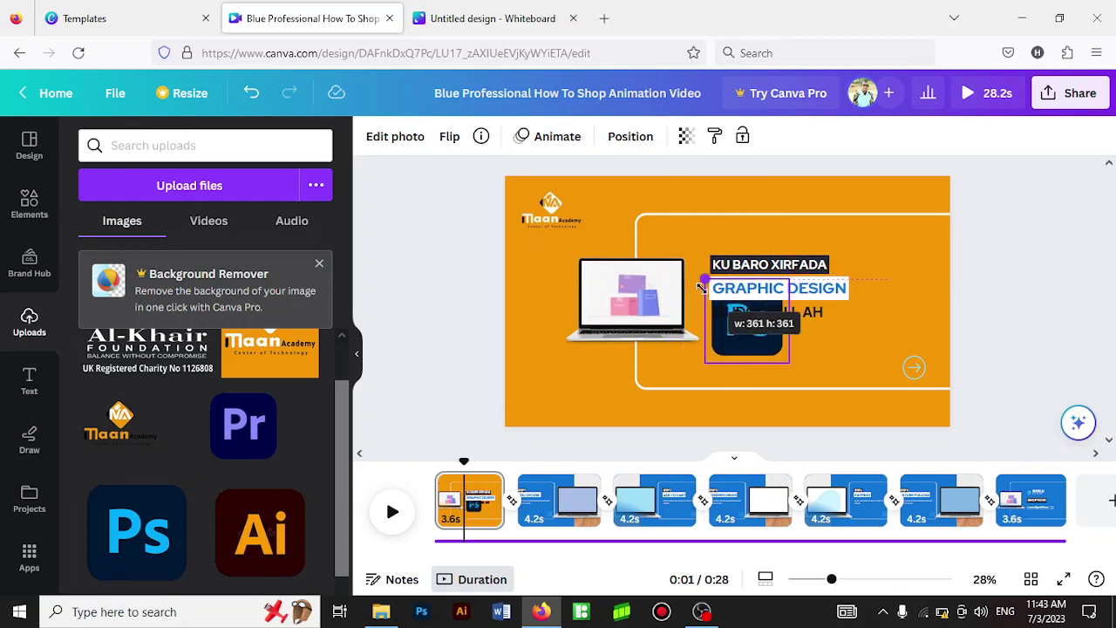
pyautogui.moveTo(709, 291); pyautogui.dragTo(752, 320)
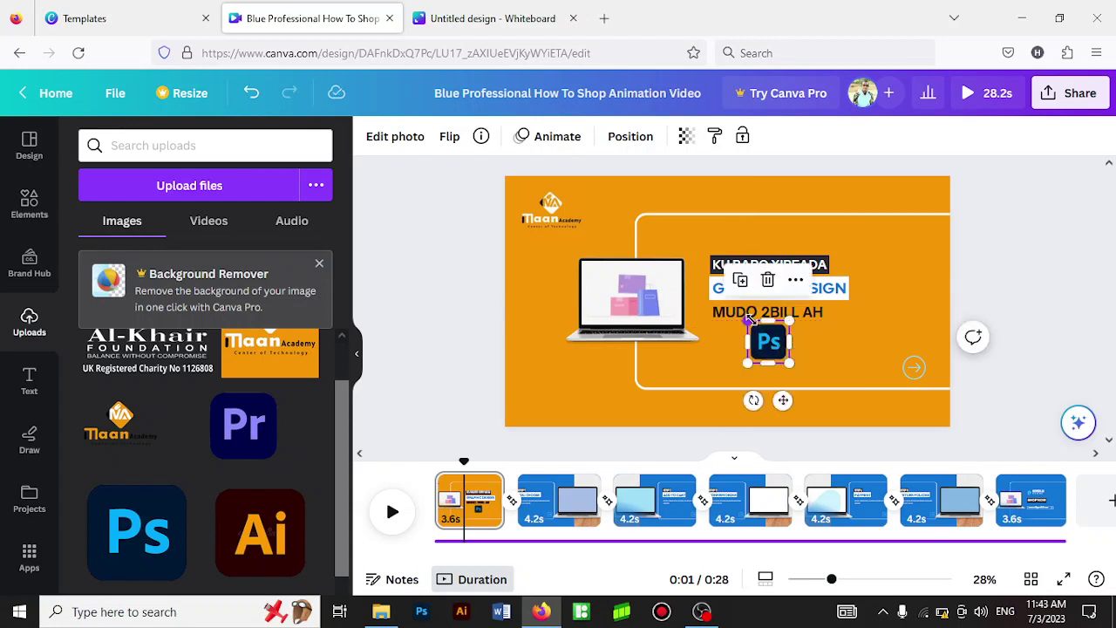
pyautogui.click(750, 319)
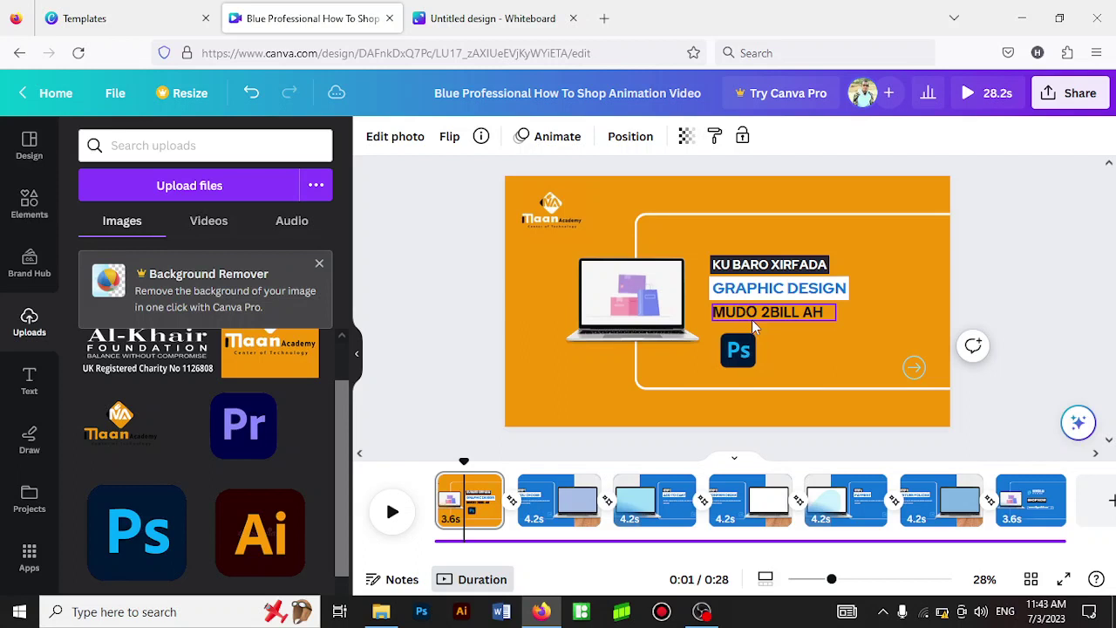
pyautogui.click(755, 325)
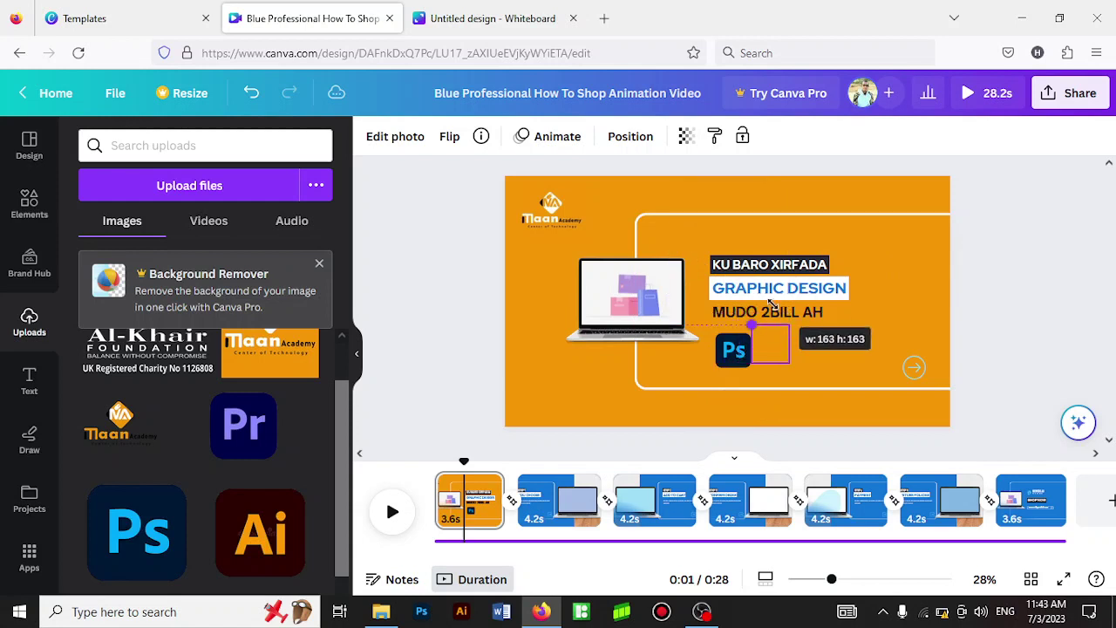
pyautogui.moveTo(669, 241); pyautogui.dragTo(777, 313)
pyautogui.press('Escape')
pyautogui.click(854, 351)
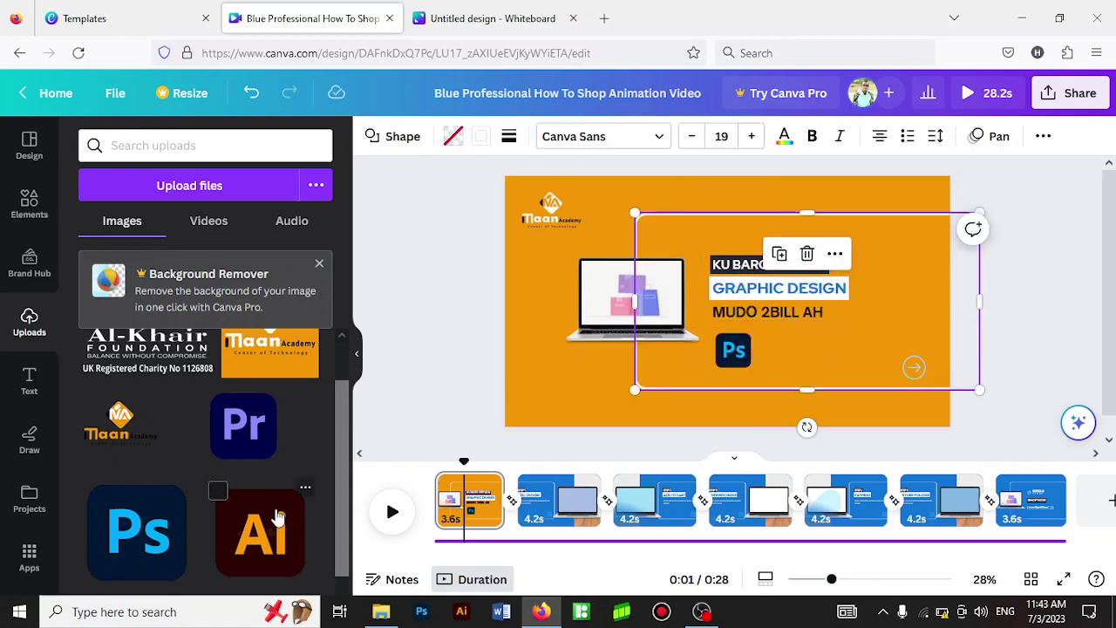
# Step: Add the Ai logo, shrunk to 241 pixels, to the right of the Ps logo
pyautogui.click(260, 532)
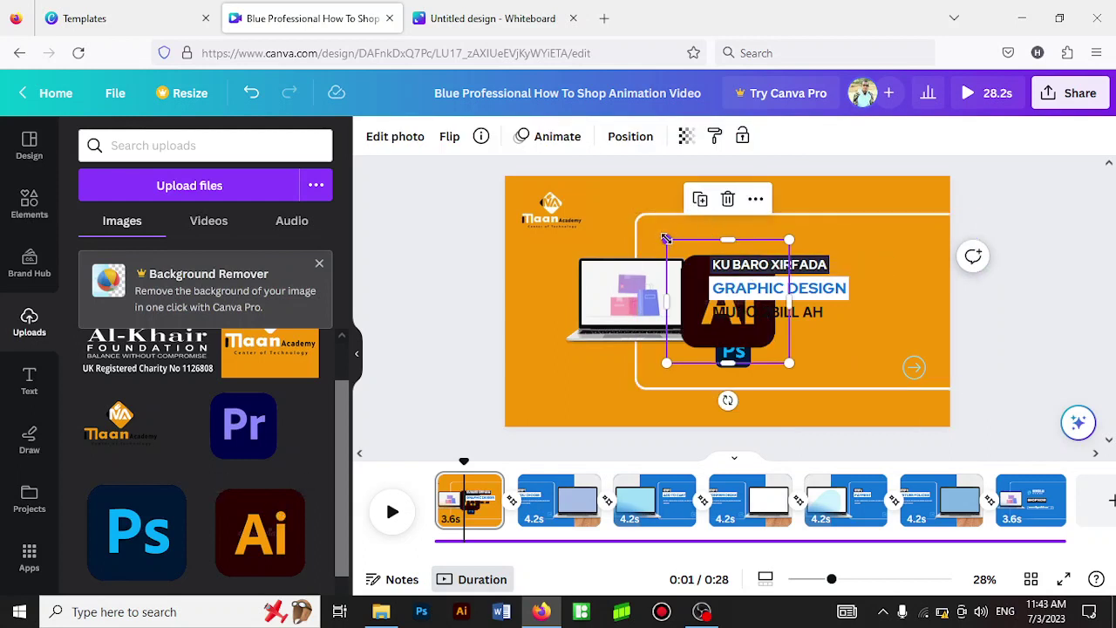
pyautogui.moveTo(666, 240); pyautogui.dragTo(745, 290)
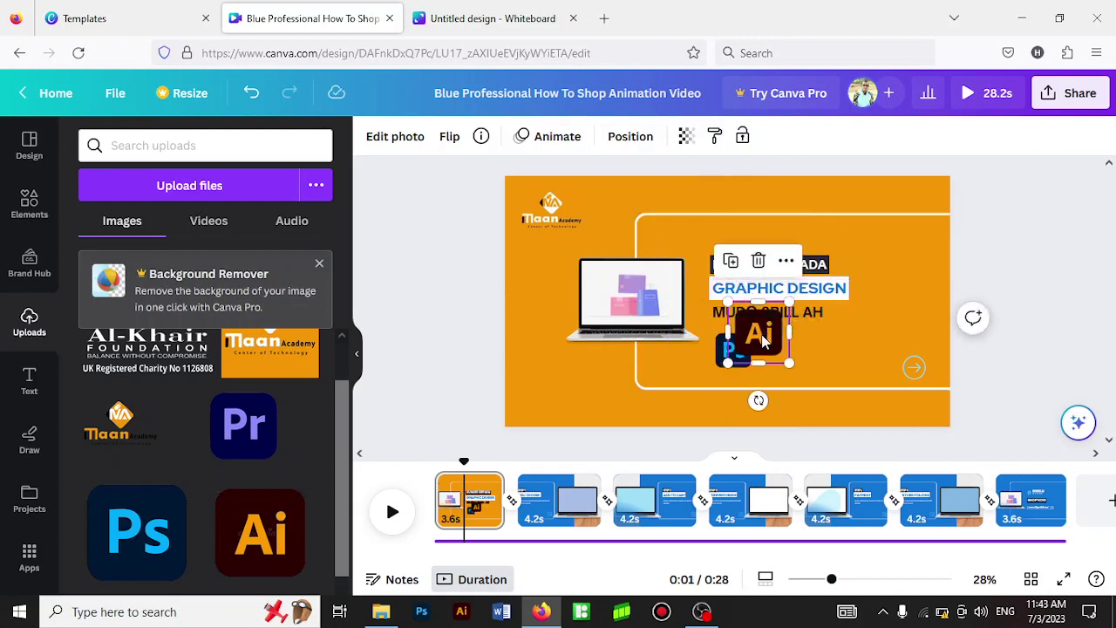
pyautogui.moveTo(758, 338)
pyautogui.mouseDown()
pyautogui.moveTo(794, 349)
pyautogui.moveTo(810, 331)
pyautogui.mouseUp()
pyautogui.press('Escape')
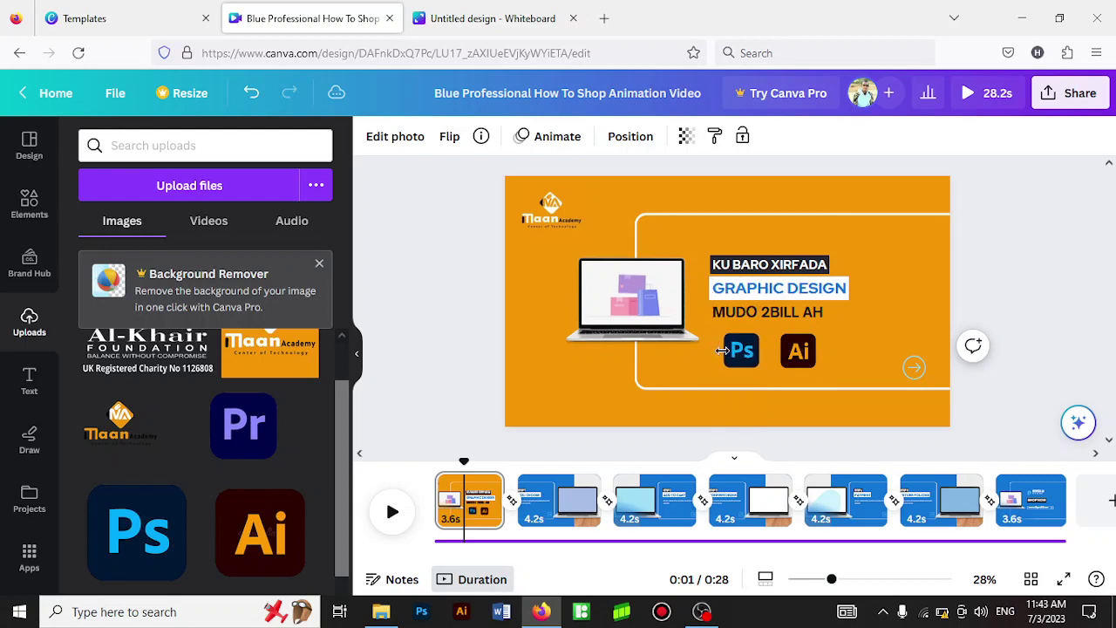
pyautogui.click(753, 352)
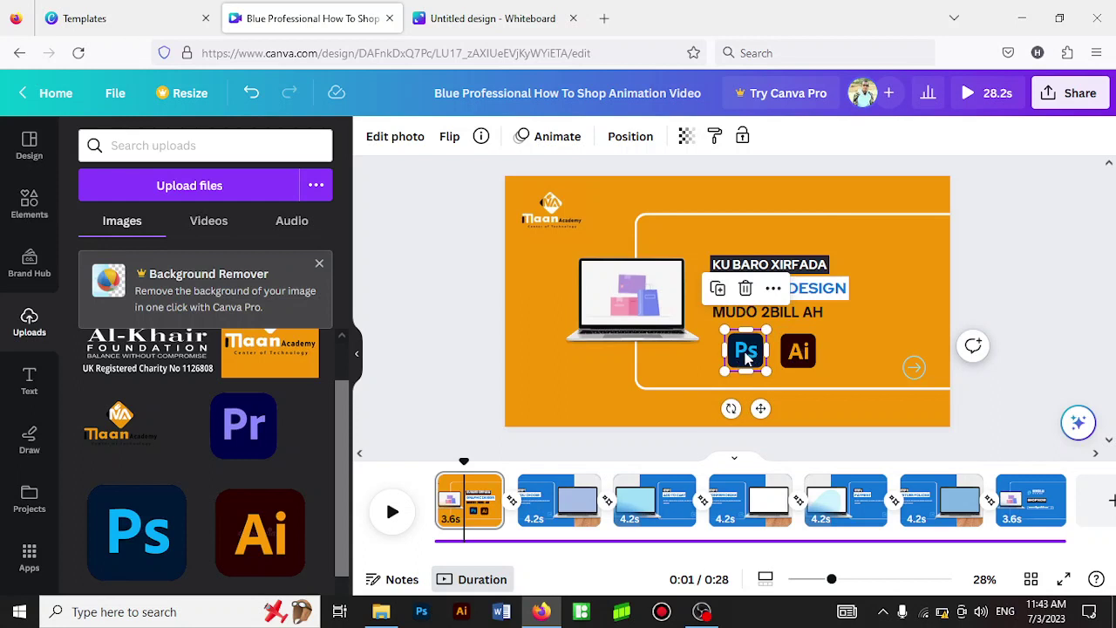
# Step: Animate the Ps logo with Pop and the Ai logo with Tumble, then preview the video
pyautogui.click(550, 139)
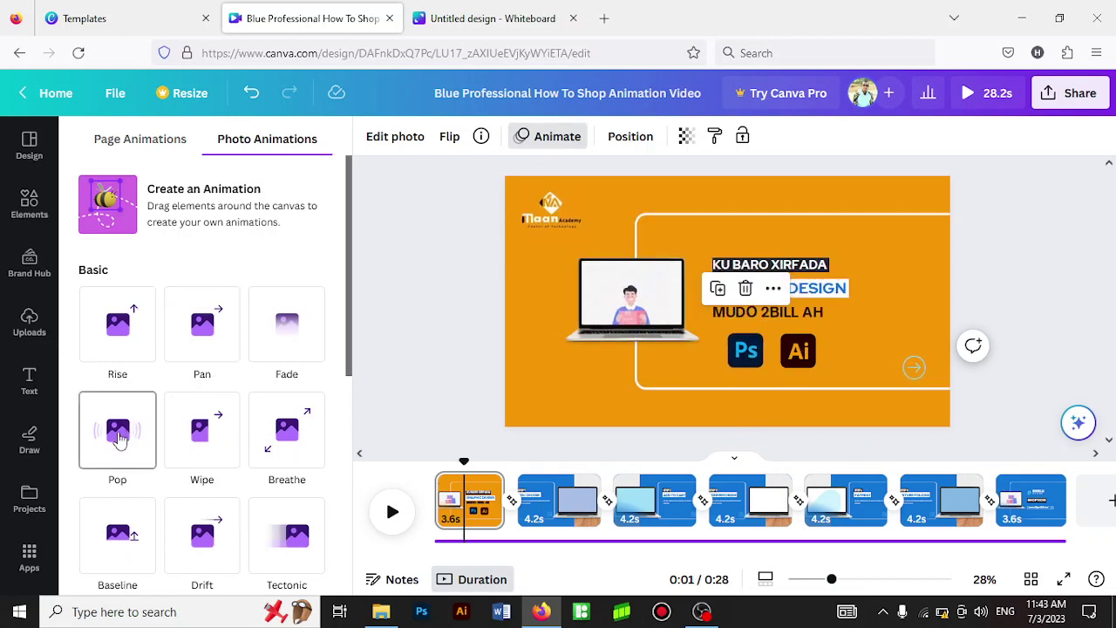
pyautogui.click(118, 439)
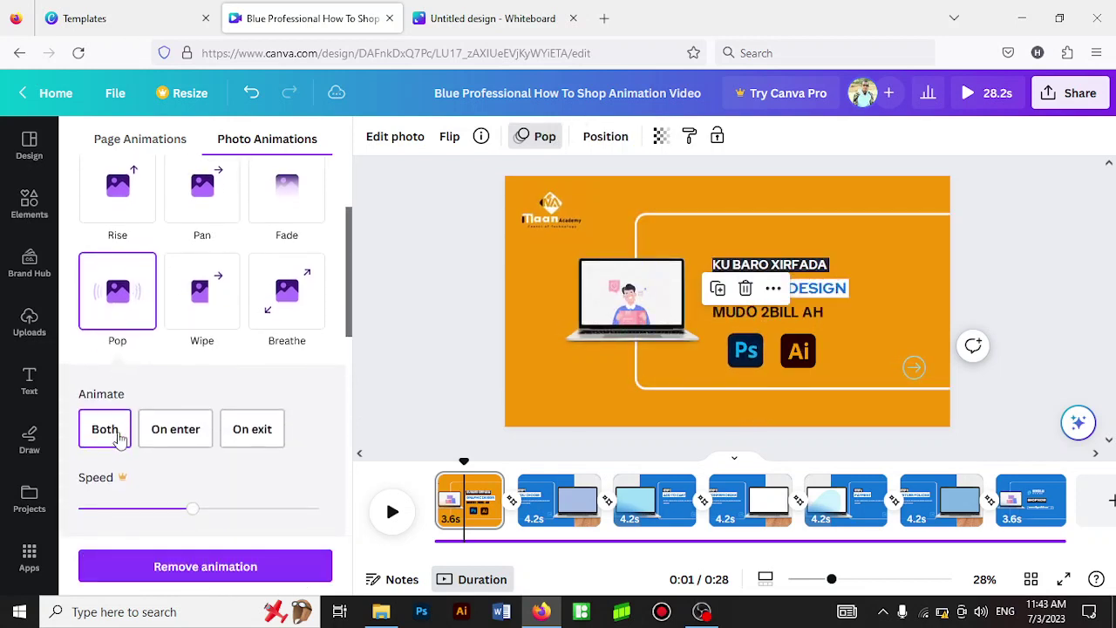
pyautogui.click(795, 365)
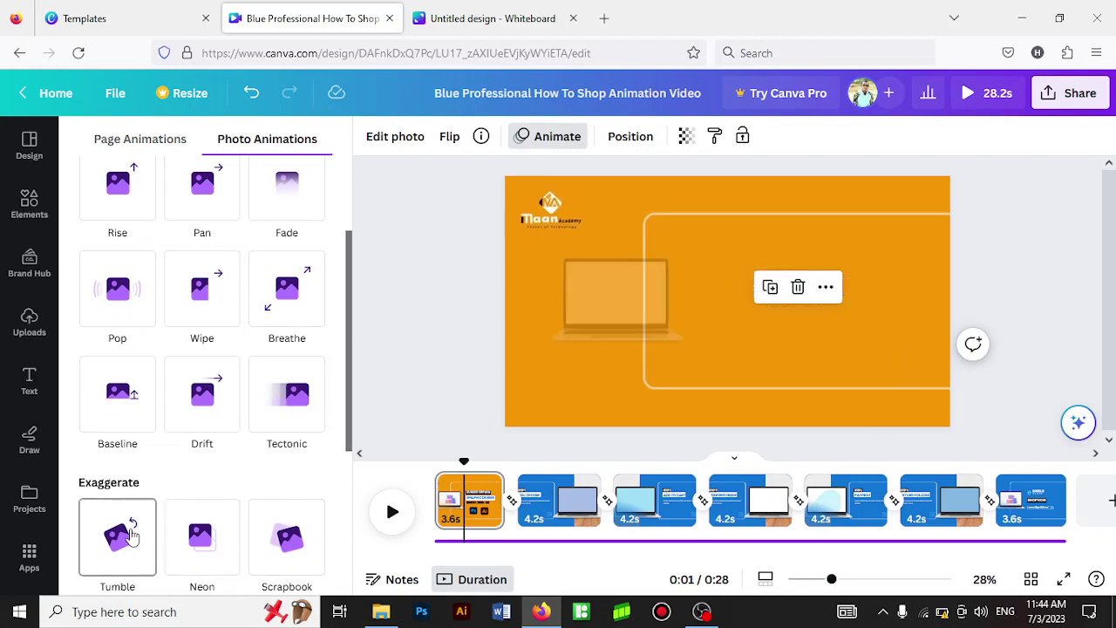
pyautogui.click(129, 533)
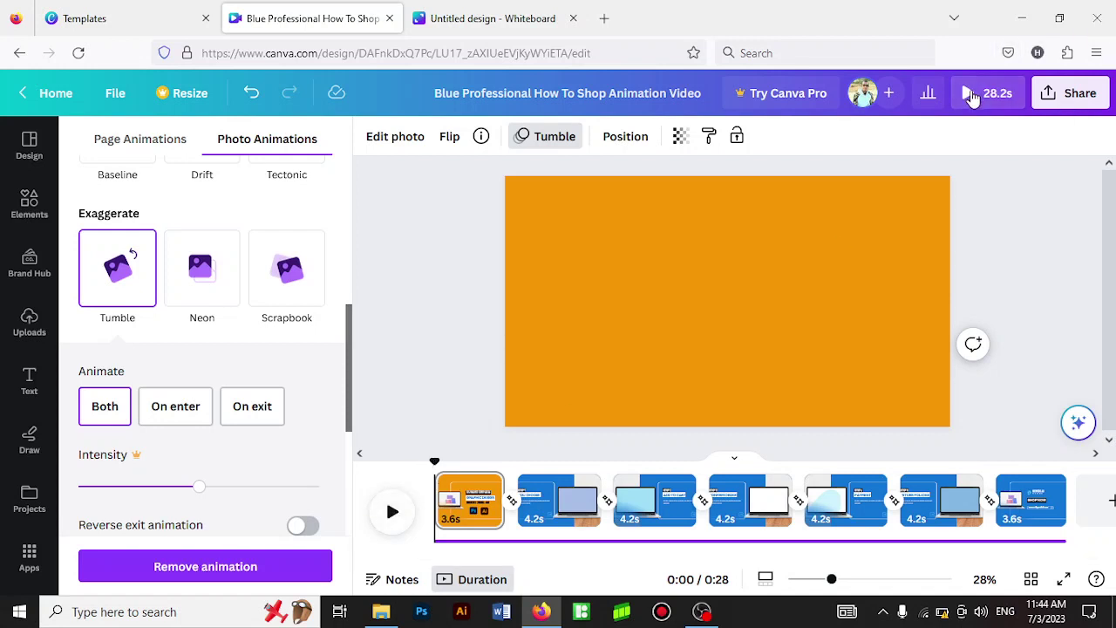
pyautogui.click(974, 98)
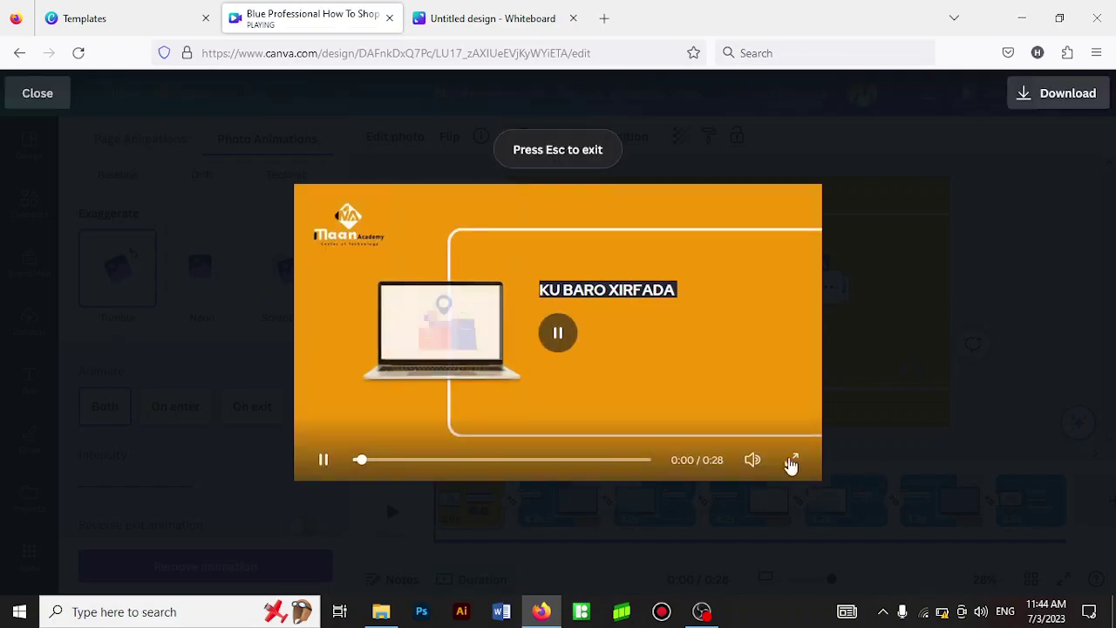
pyautogui.click(791, 461)
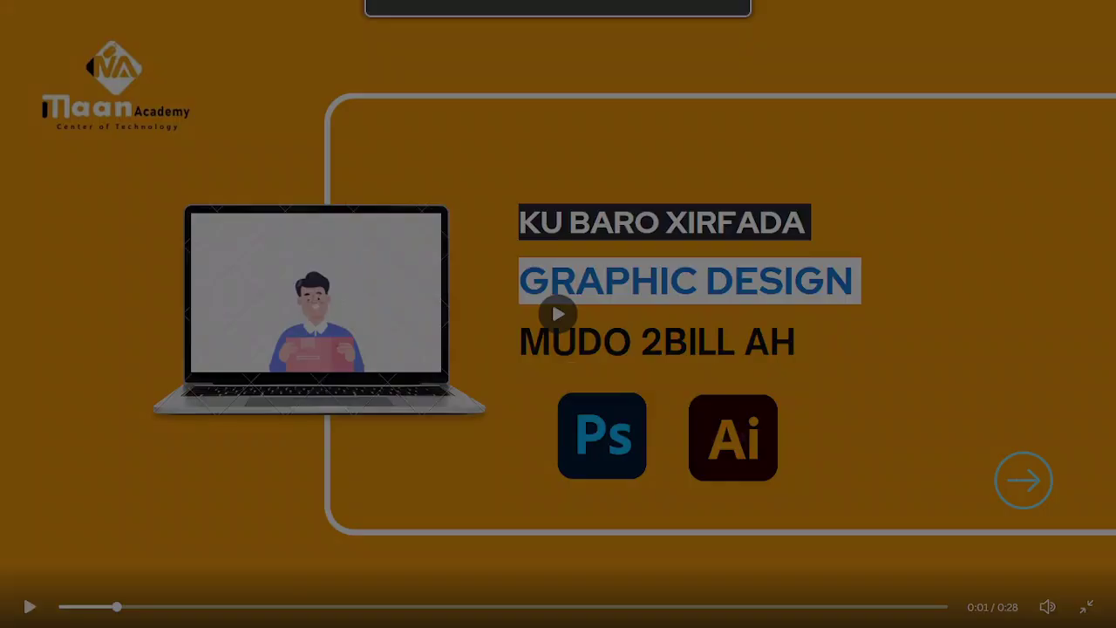
pyautogui.moveTo(113, 606)
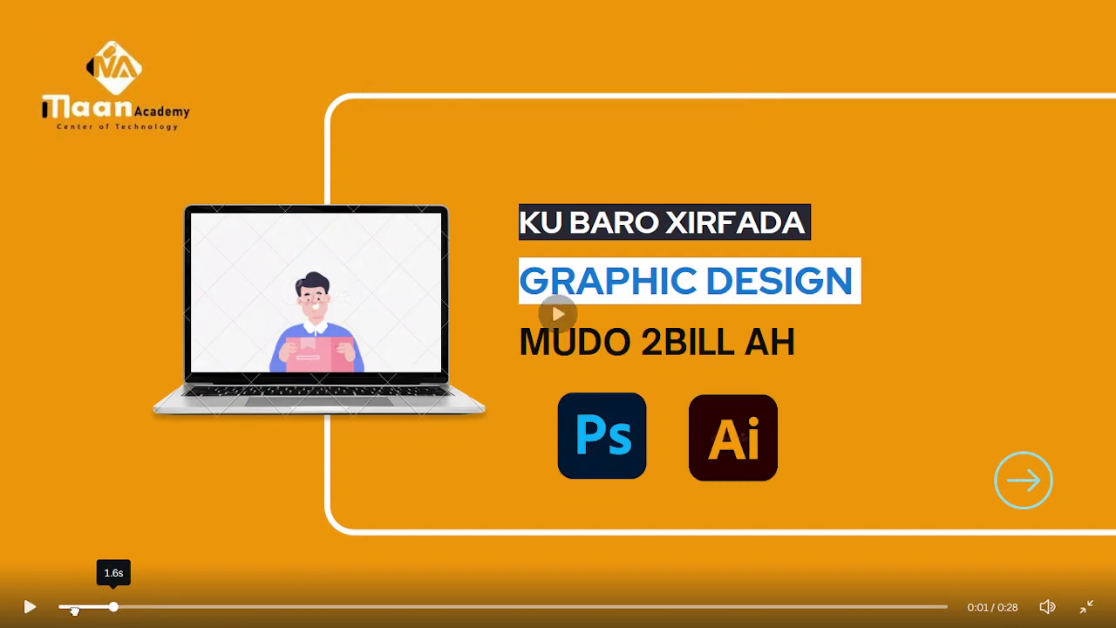
pyautogui.moveTo(116, 614); pyautogui.dragTo(18, 617)
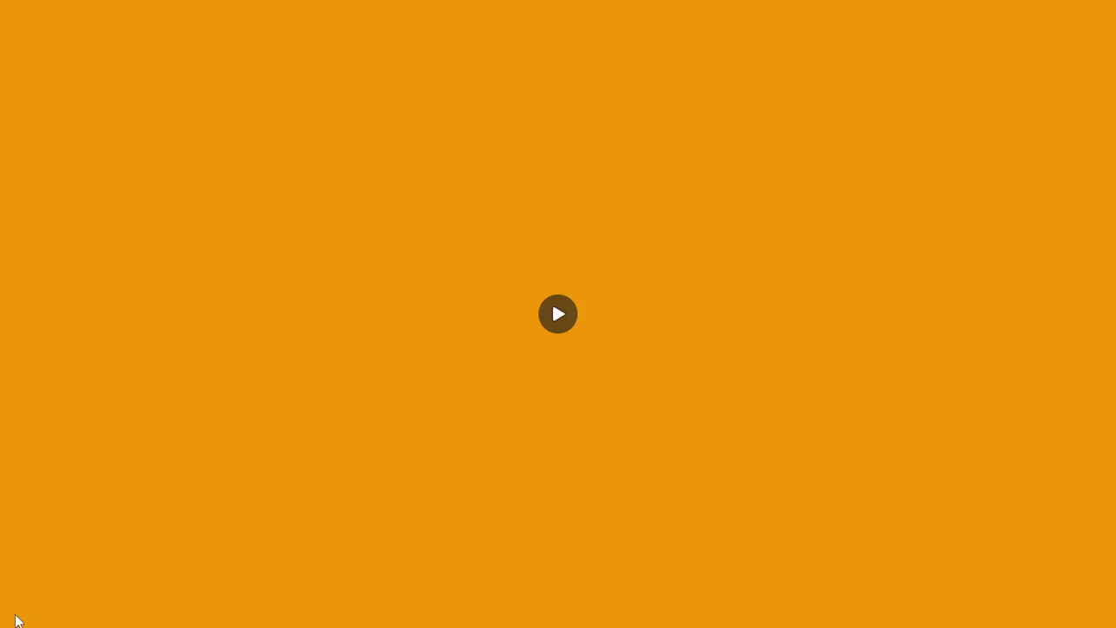
pyautogui.press('space')
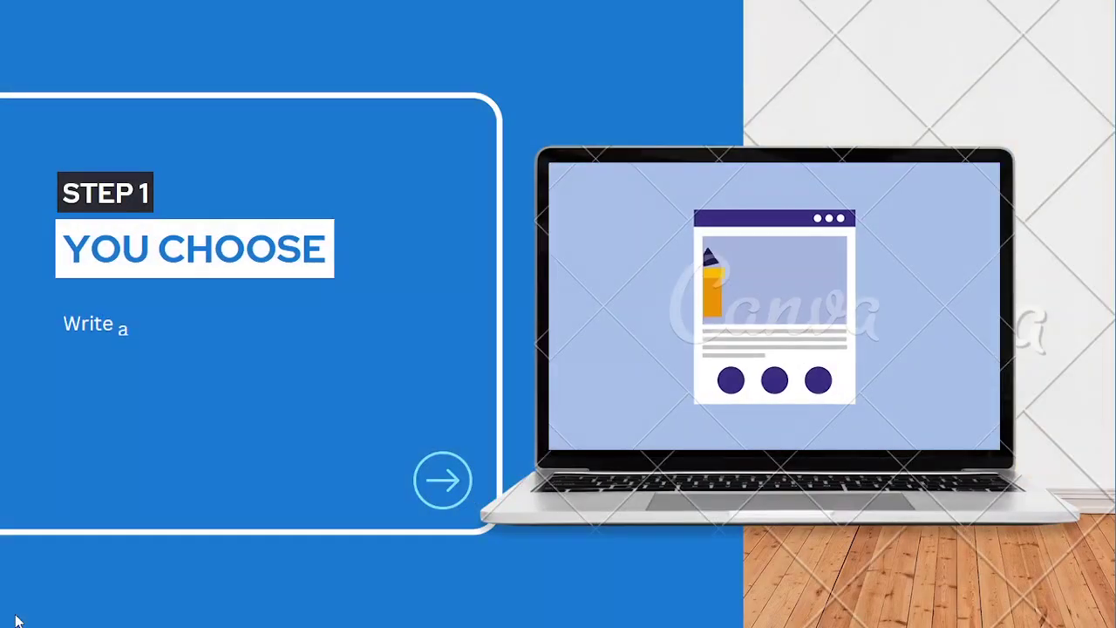
pyautogui.press('space')
pyautogui.click(79, 606)
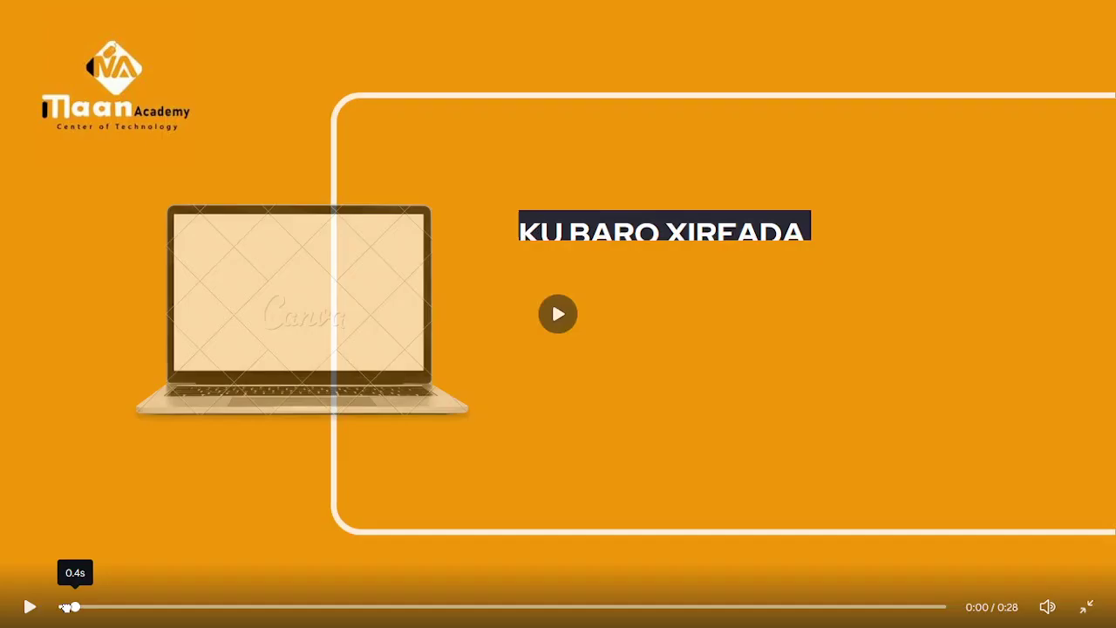
pyautogui.click(27, 606)
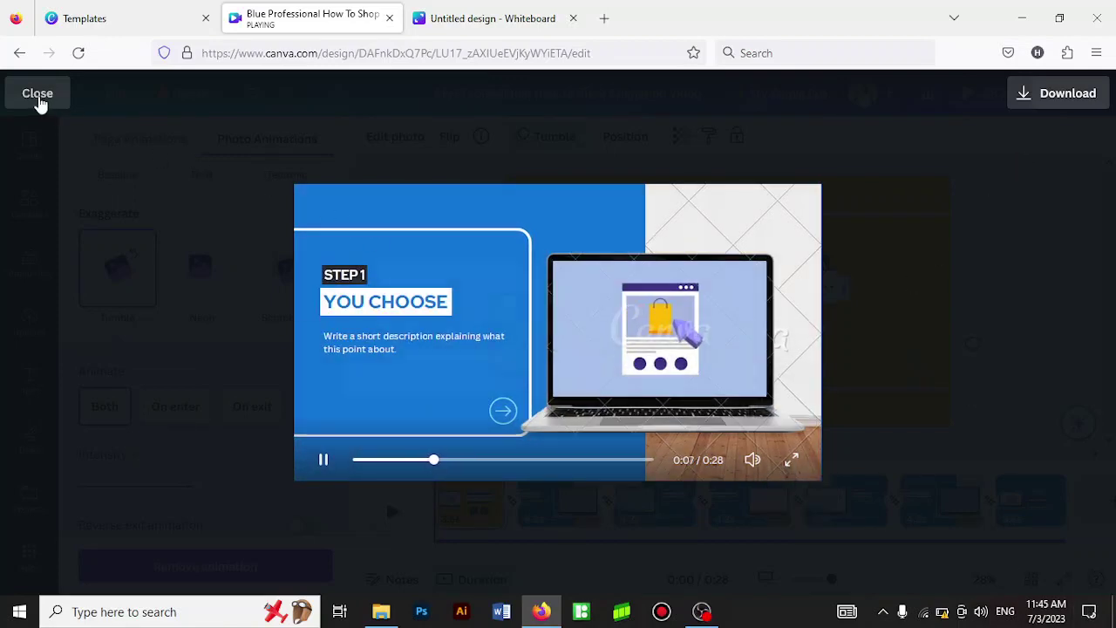
pyautogui.click(38, 101)
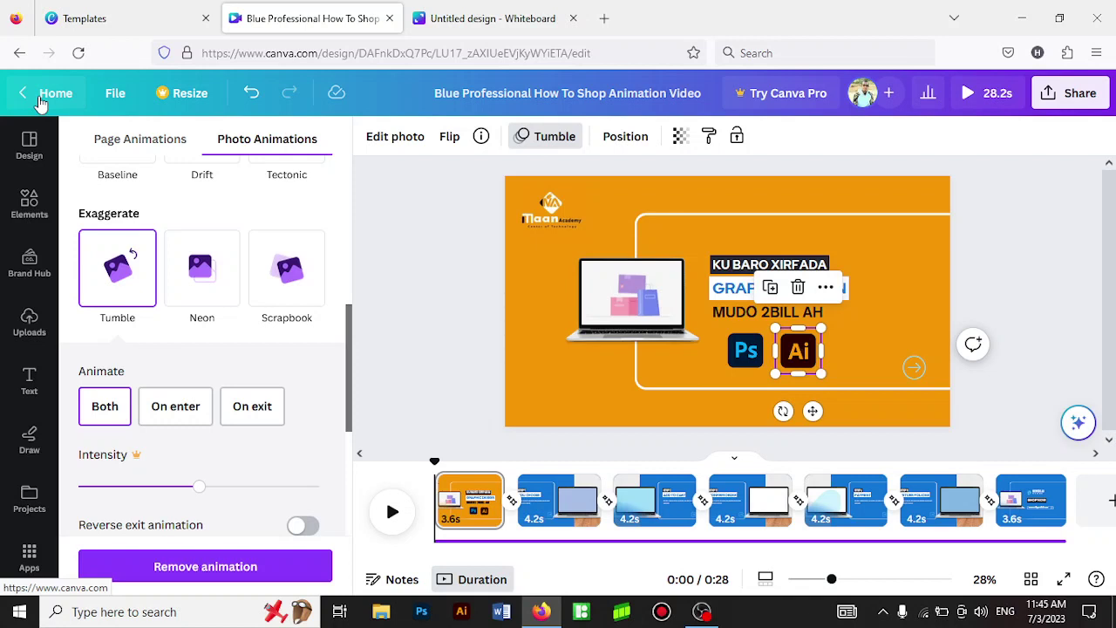
# Step: Select the laptop-screen video and bring up the Elements library in the sidebar
pyautogui.click(623, 313)
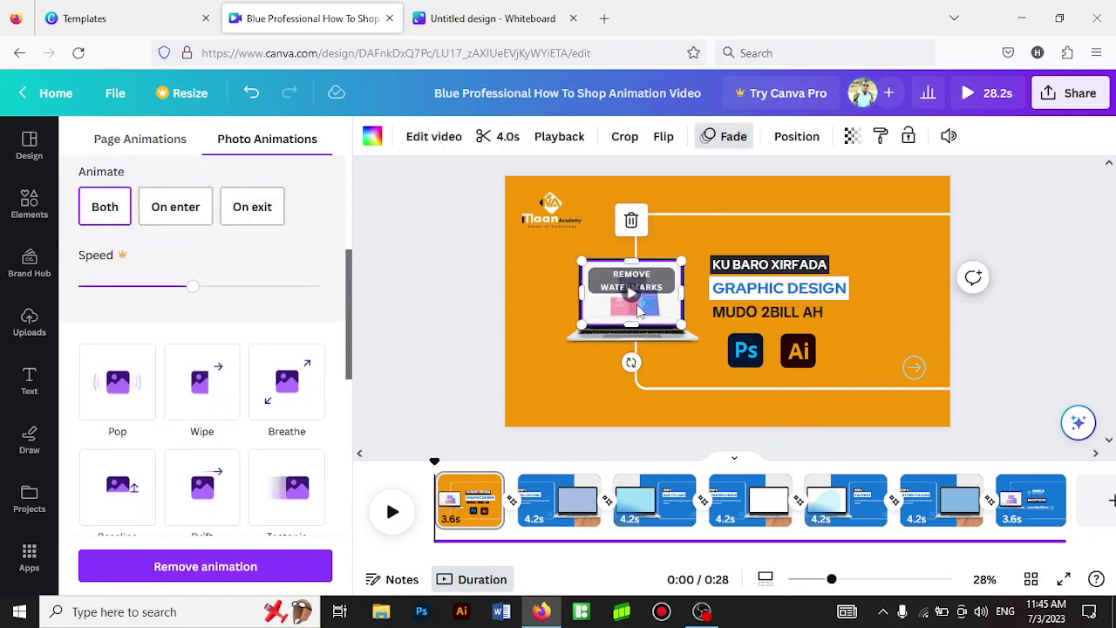
pyautogui.click(29, 321)
pyautogui.click(29, 205)
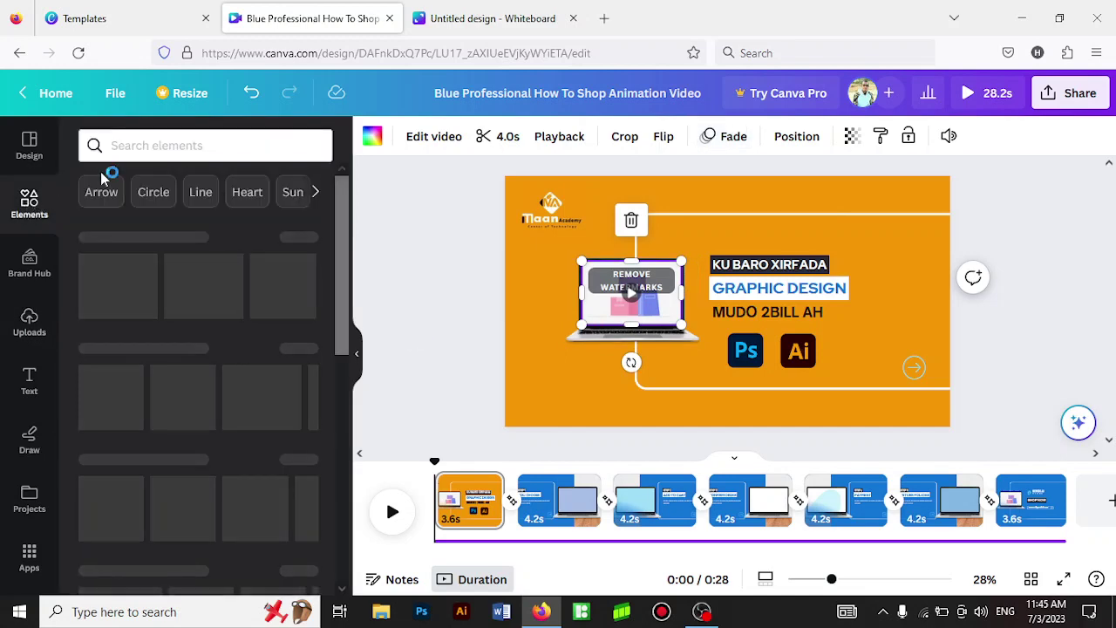
# Step: Search Elements for 'graphic design icons video'
pyautogui.click(148, 146)
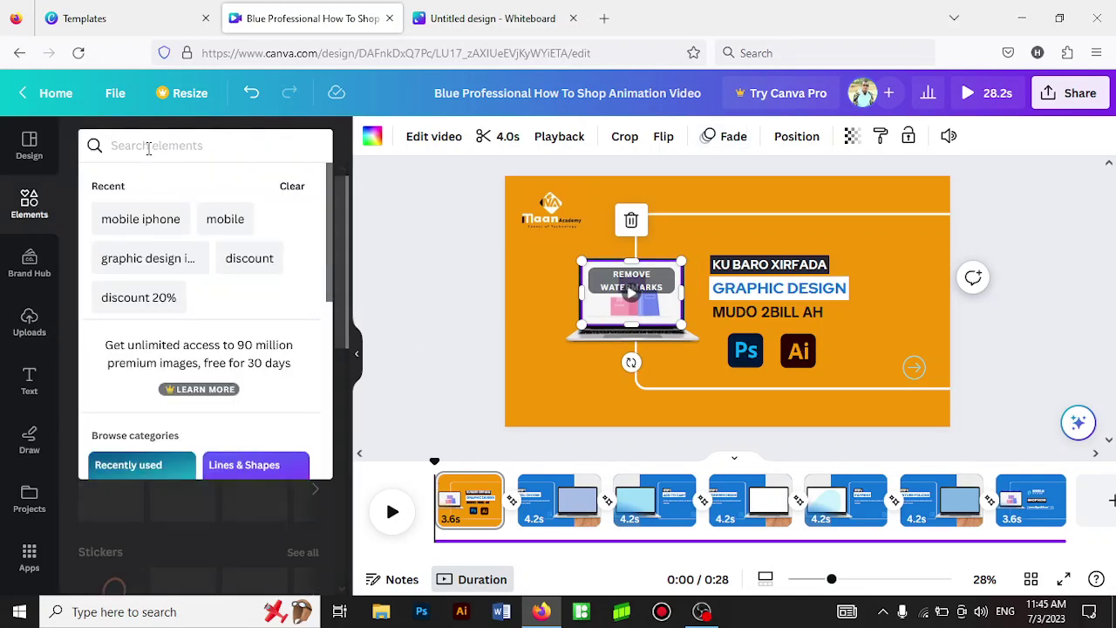
pyautogui.write('grap')
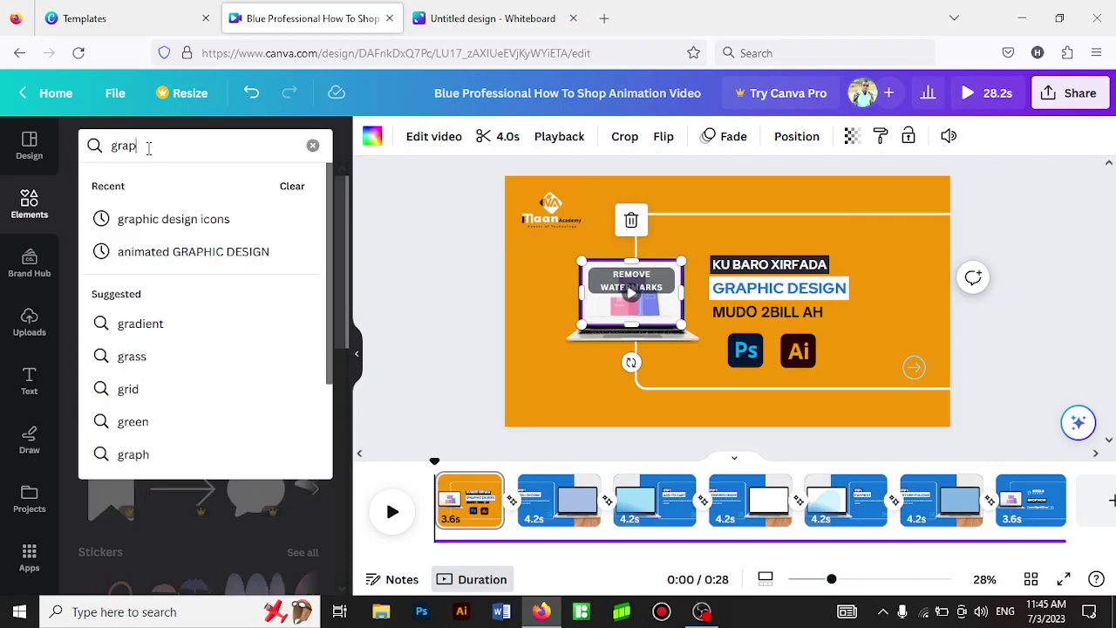
pyautogui.write('hic')
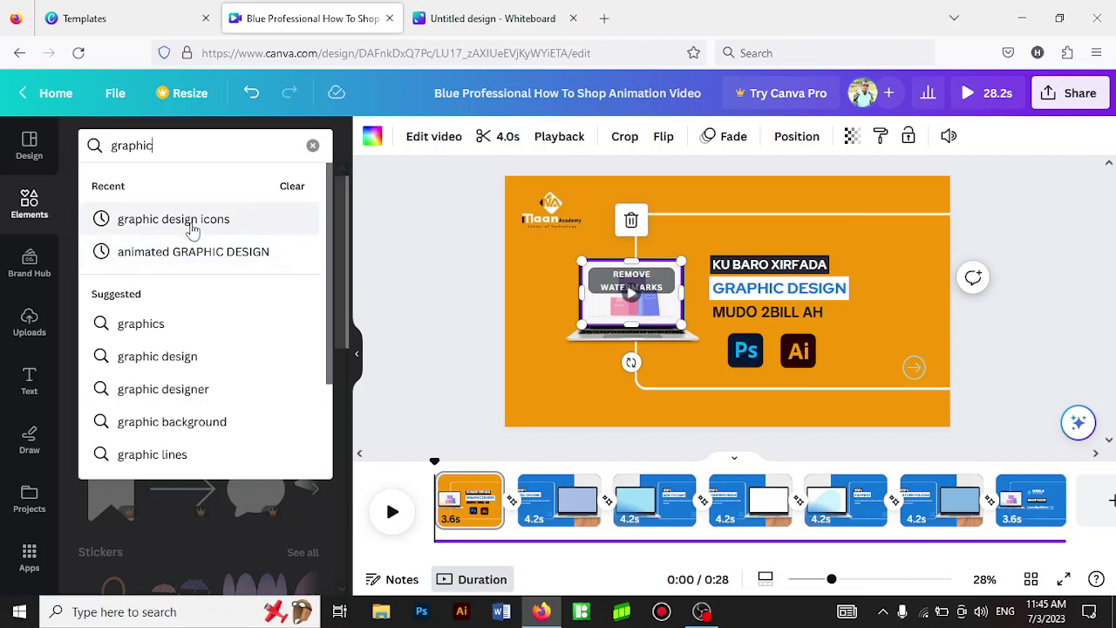
pyautogui.click(222, 223)
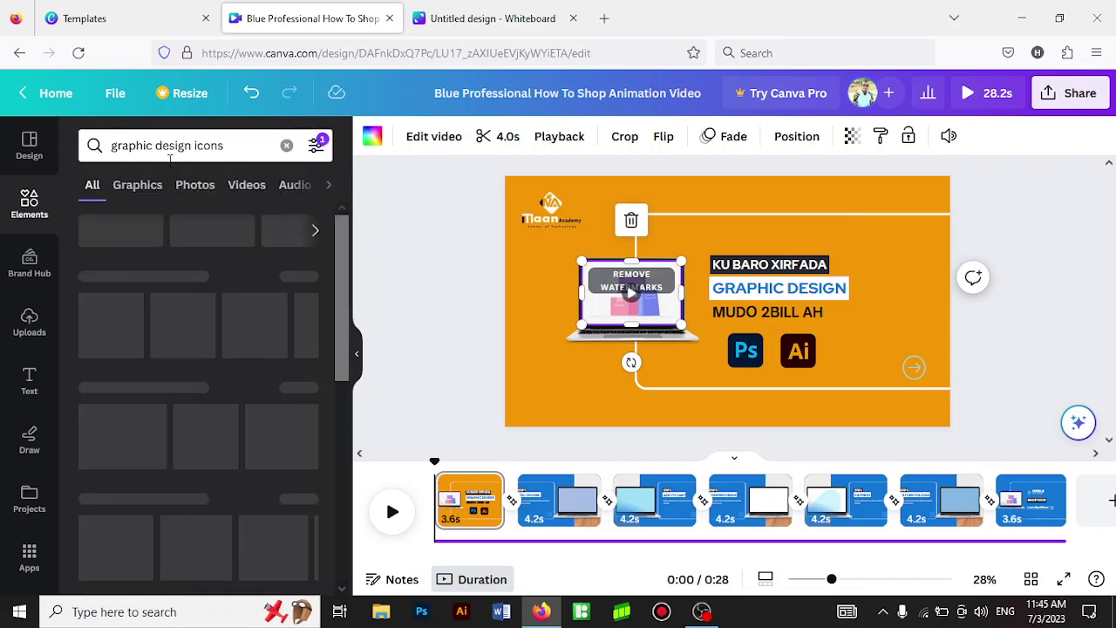
pyautogui.click(226, 149)
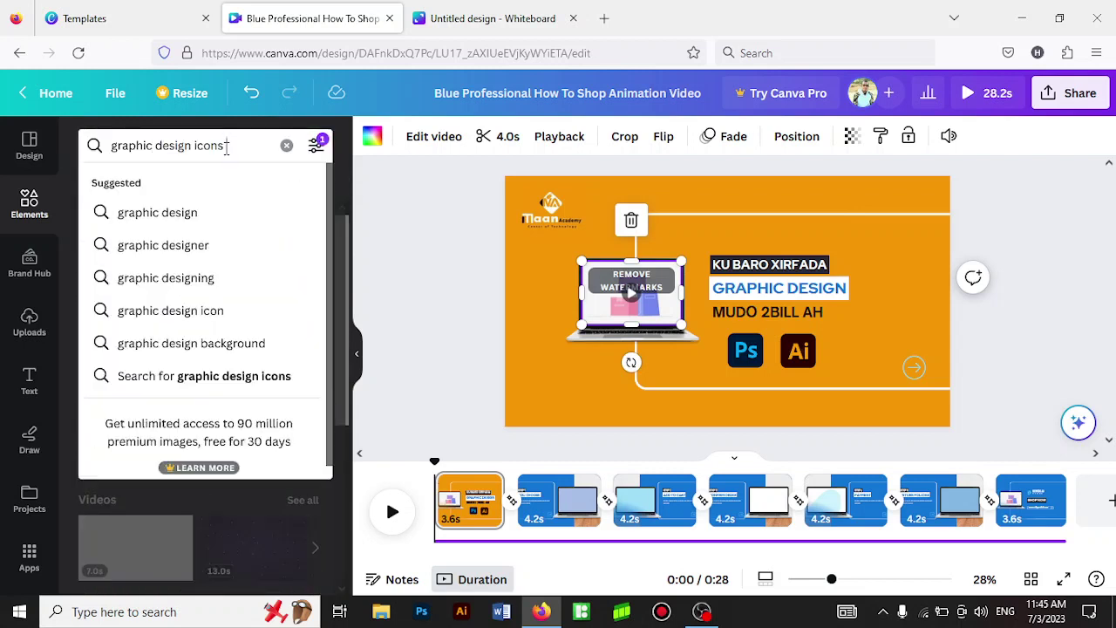
pyautogui.write('video')
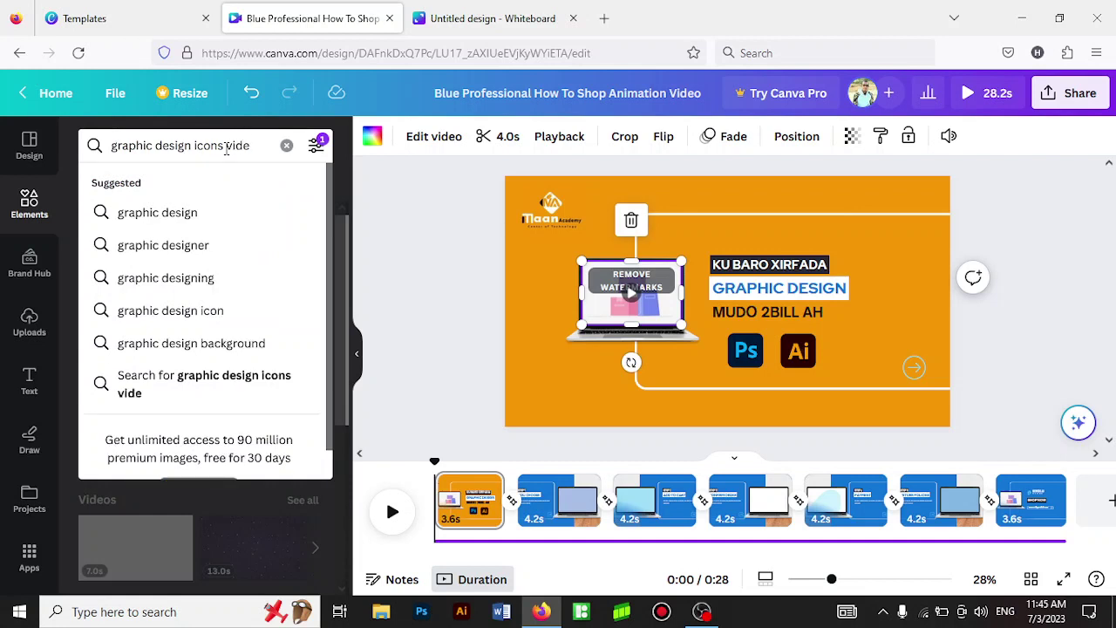
pyautogui.press('Return')
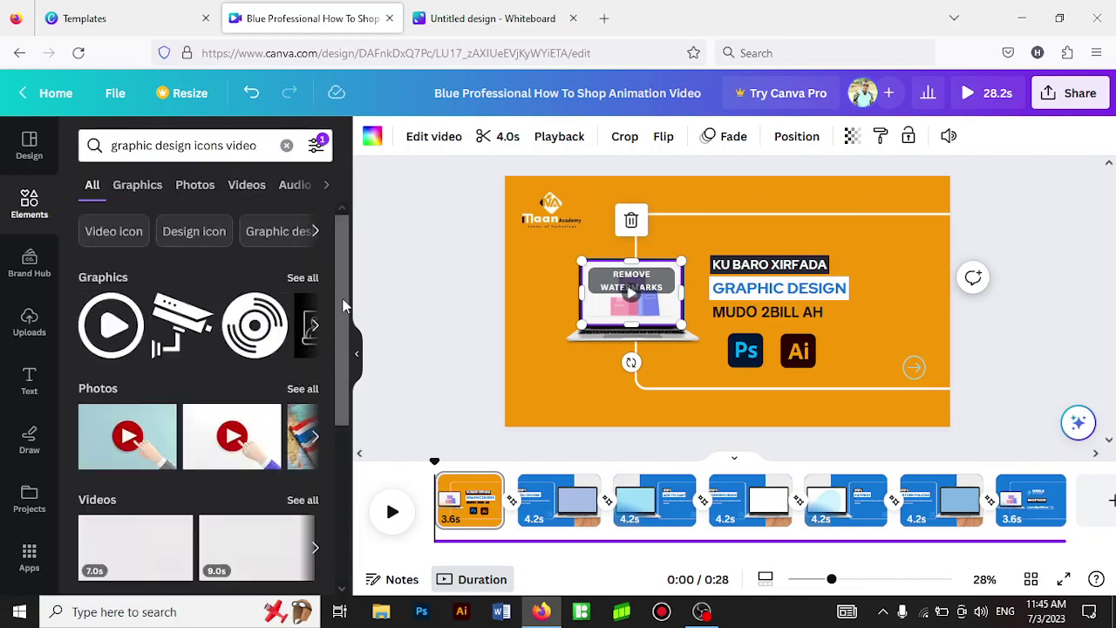
# Step: Browse more photo and video results, then search for 'Graphic designer' instead
pyautogui.moveTo(340, 299); pyautogui.dragTo(347, 330)
pyautogui.moveTo(127, 379)
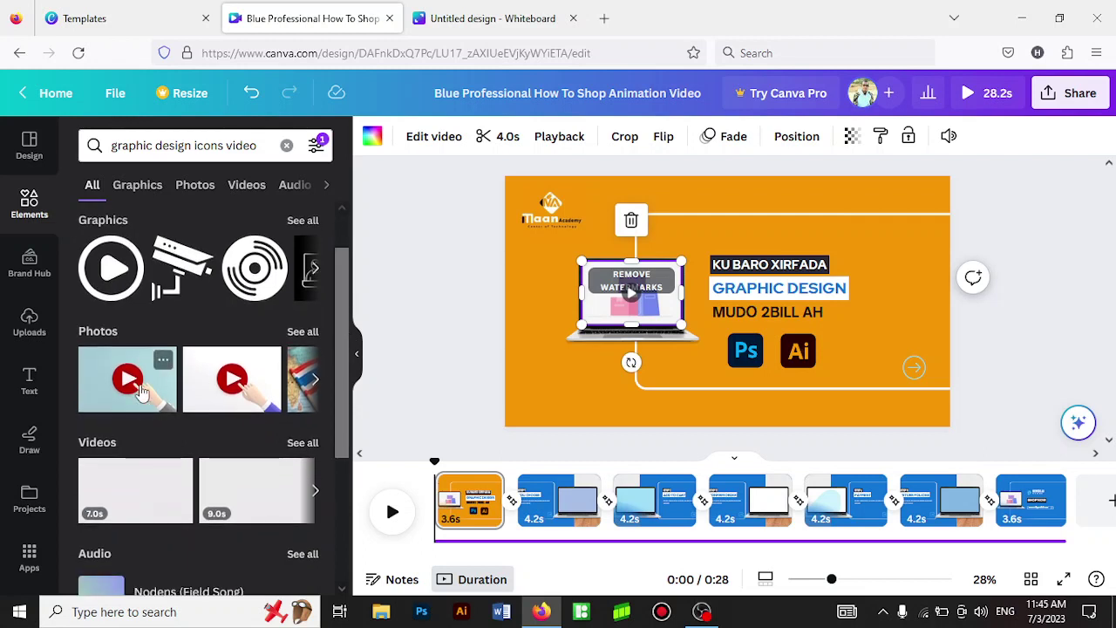
pyautogui.click(316, 381)
pyautogui.click(315, 382)
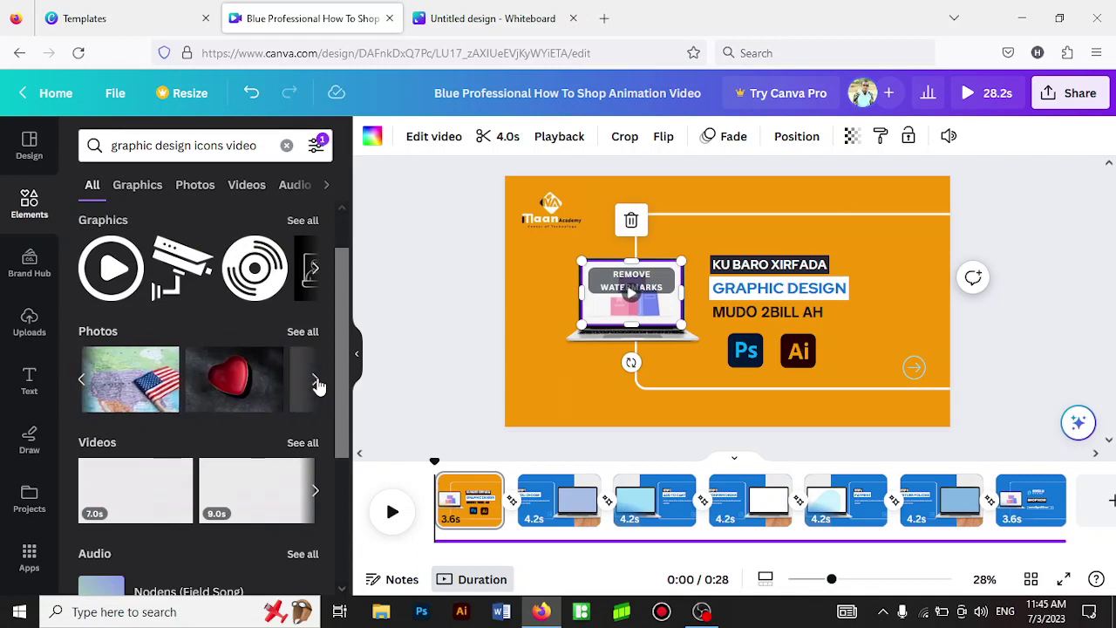
pyautogui.click(317, 492)
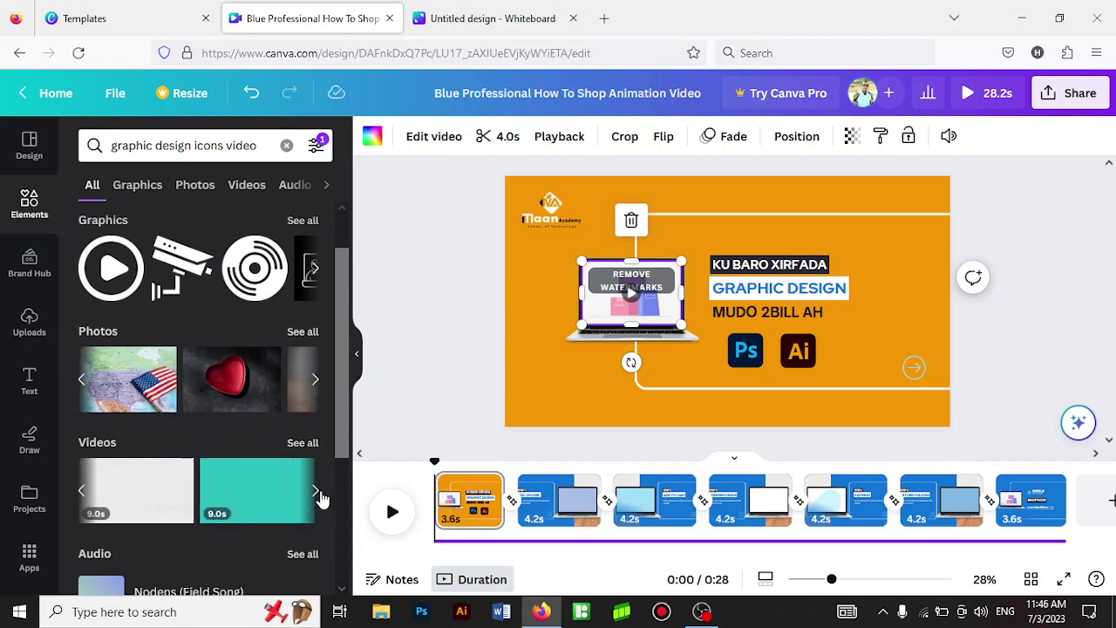
pyautogui.moveTo(340, 290); pyautogui.dragTo(342, 232)
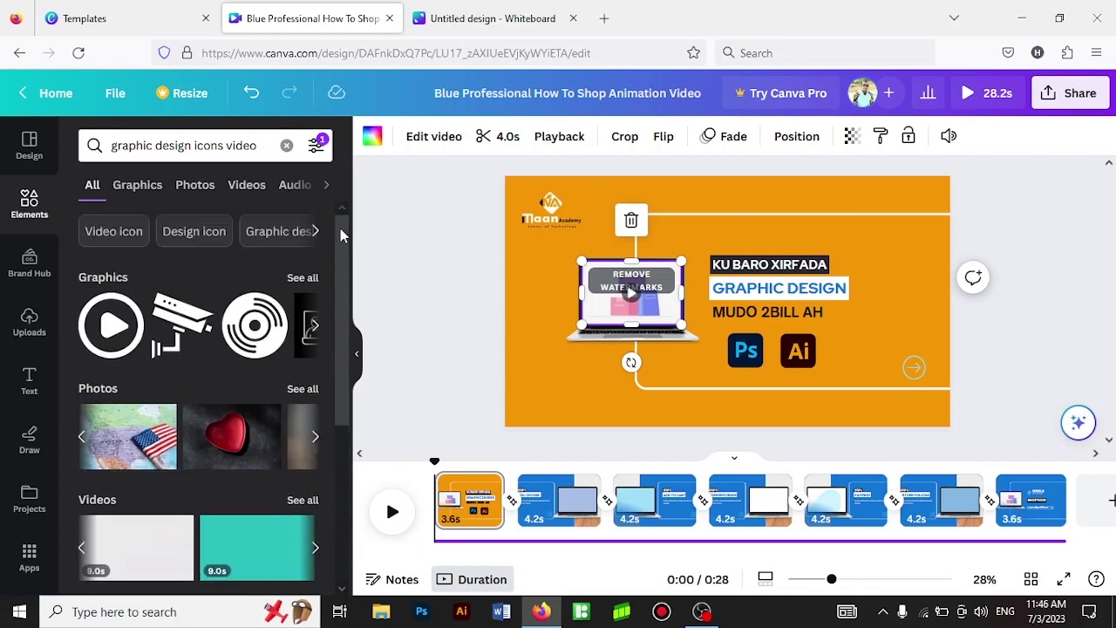
pyautogui.click(286, 231)
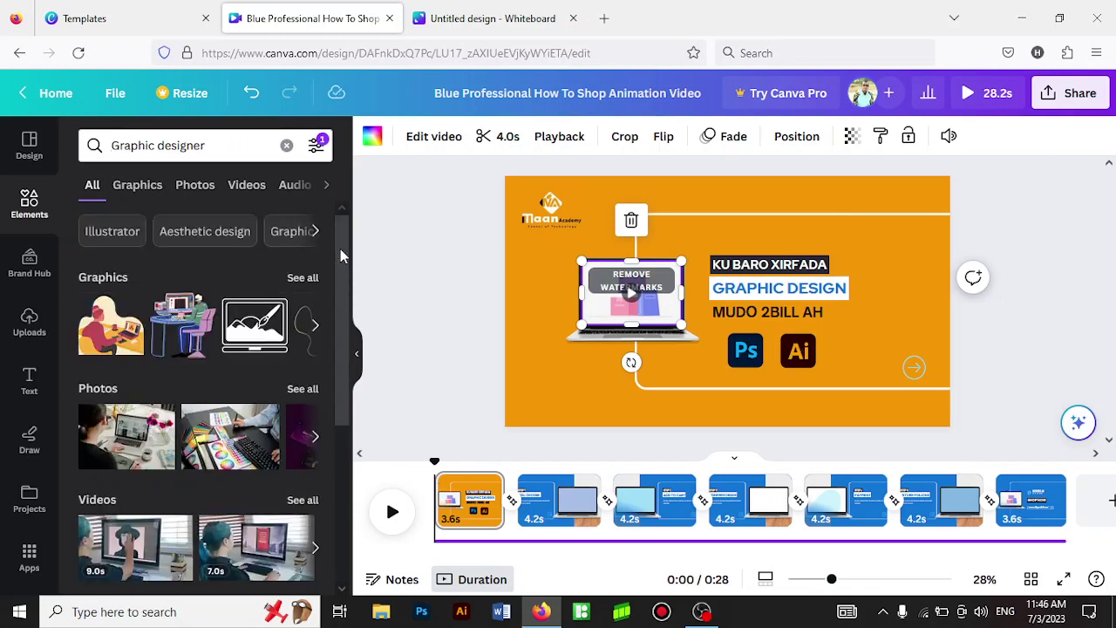
pyautogui.moveTo(340, 249); pyautogui.dragTo(342, 319)
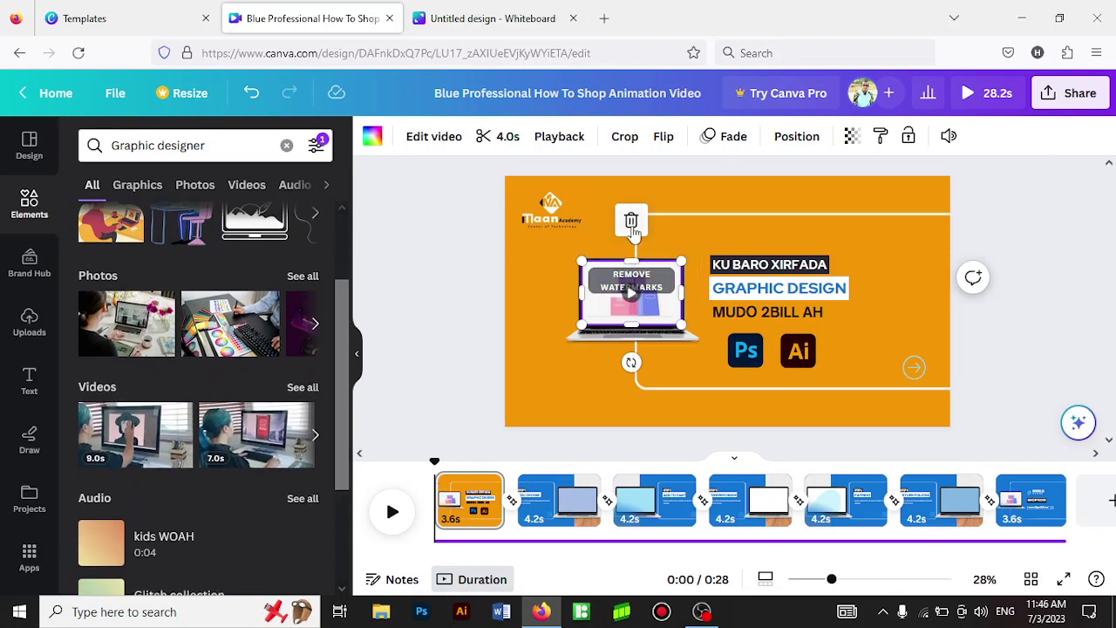
# Step: Replace the laptop-screen video with the graphic designer stock video, fit it, and preview
pyautogui.click(632, 220)
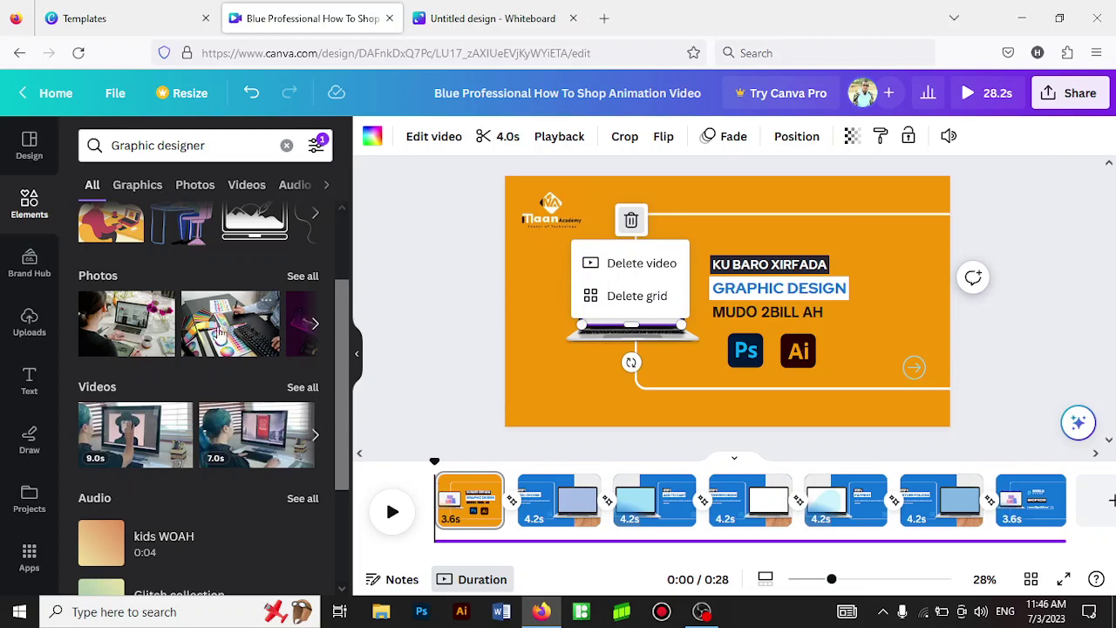
pyautogui.moveTo(135, 434)
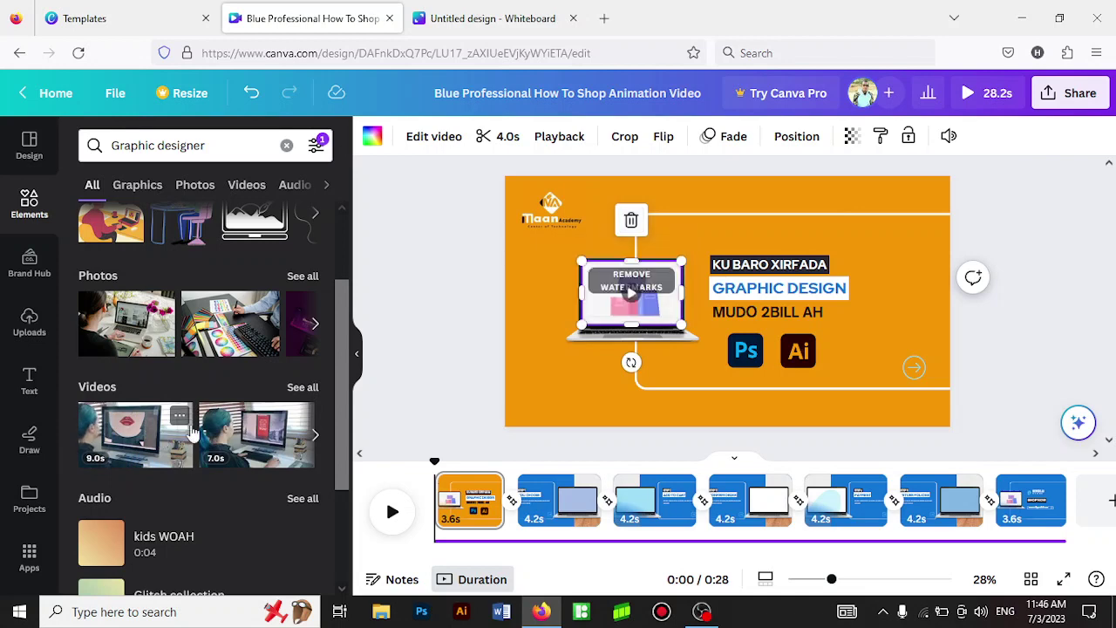
pyautogui.moveTo(161, 440); pyautogui.dragTo(706, 325)
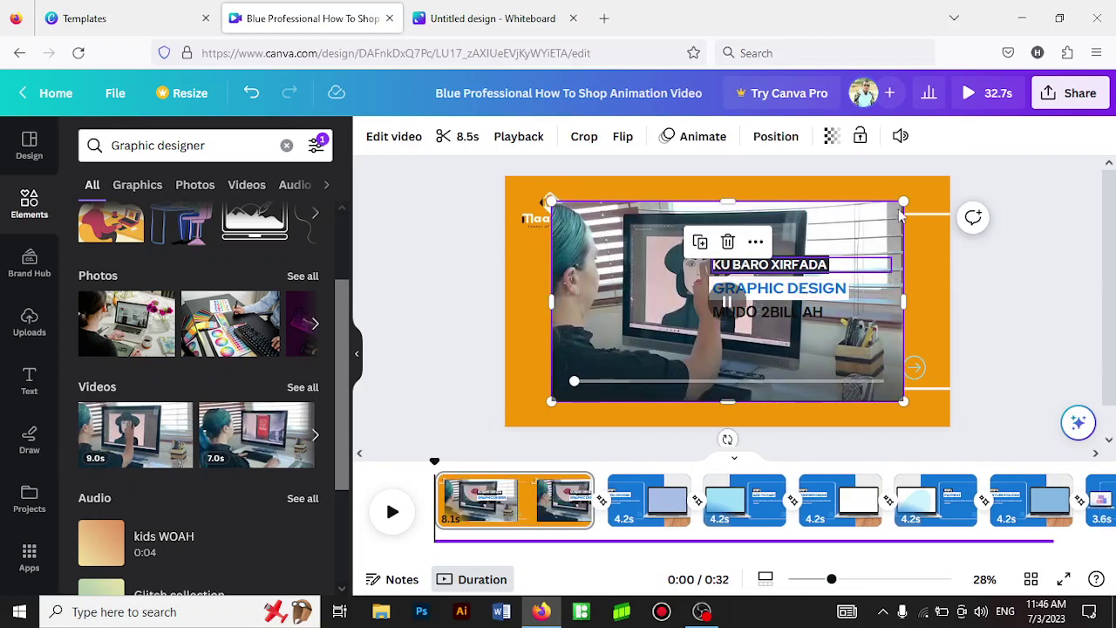
pyautogui.moveTo(886, 210)
pyautogui.mouseDown()
pyautogui.moveTo(721, 314)
pyautogui.moveTo(661, 293)
pyautogui.mouseUp()
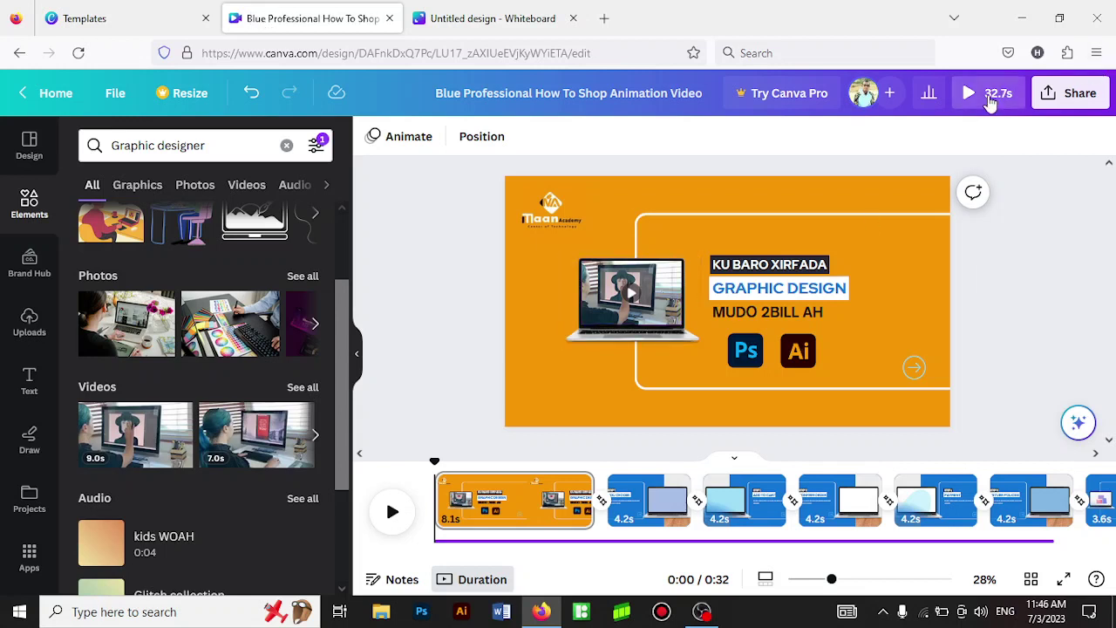
pyautogui.click(990, 102)
pyautogui.click(792, 459)
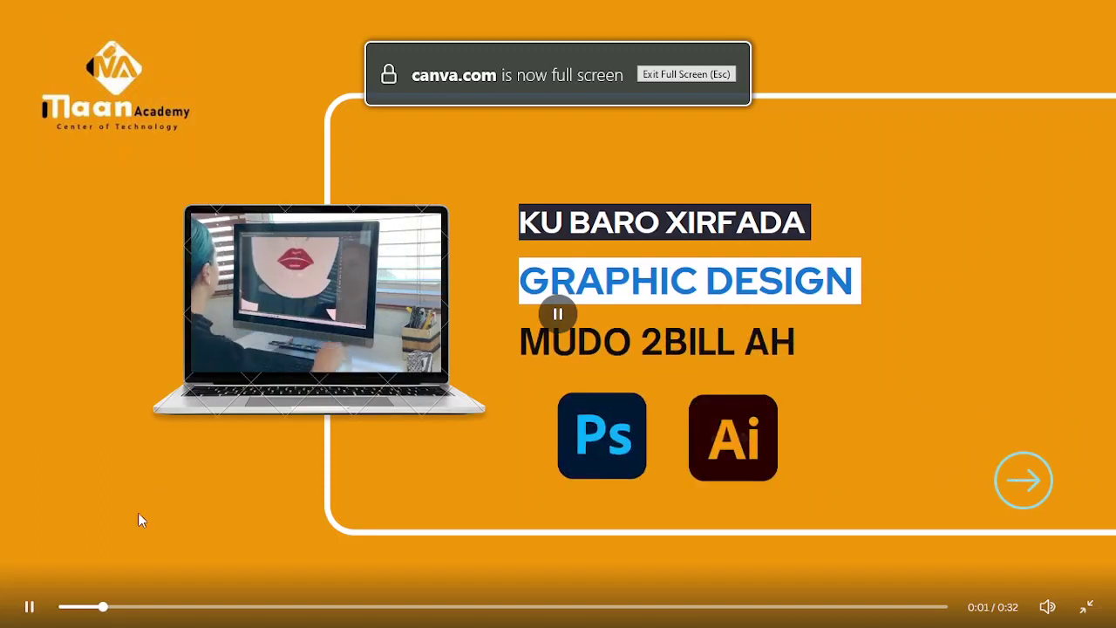
pyautogui.moveTo(148, 596); pyautogui.dragTo(40, 619)
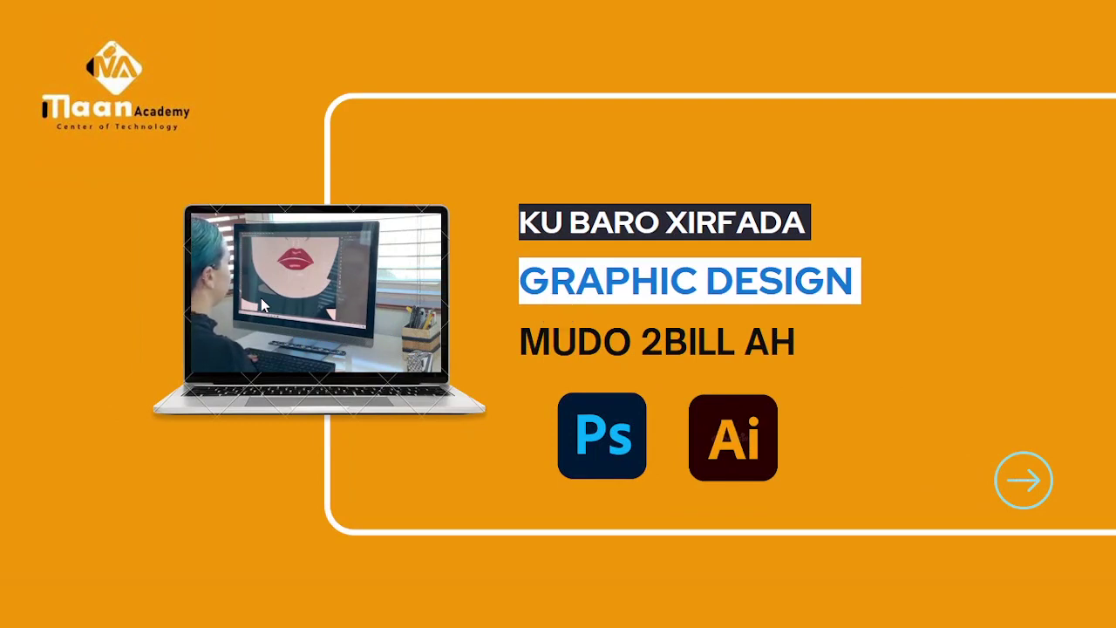
pyautogui.click(261, 298)
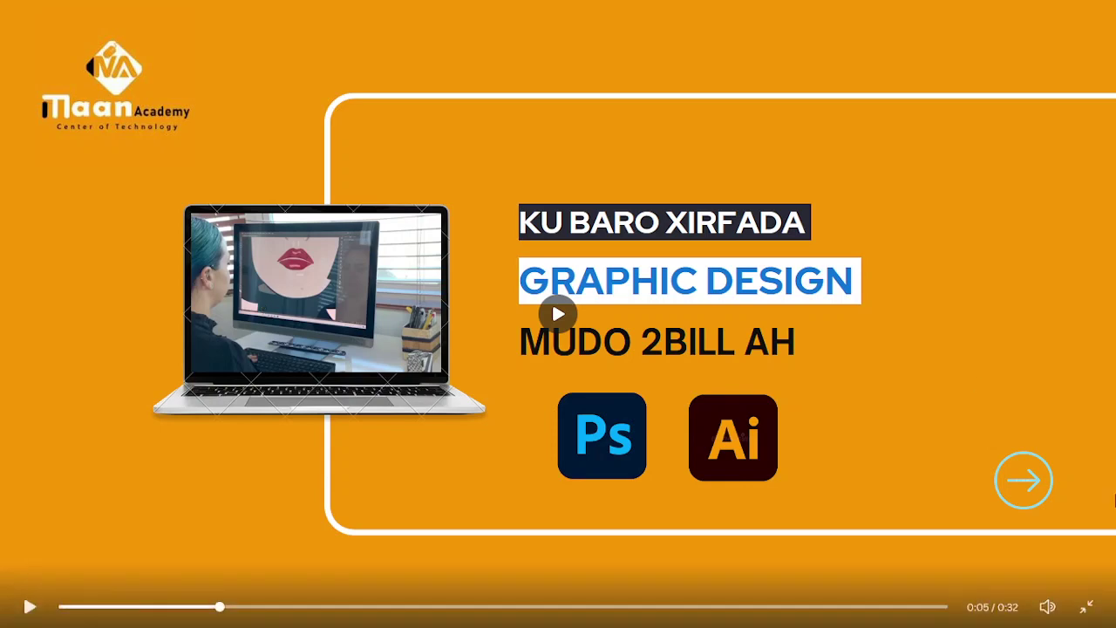
pyautogui.click(1086, 608)
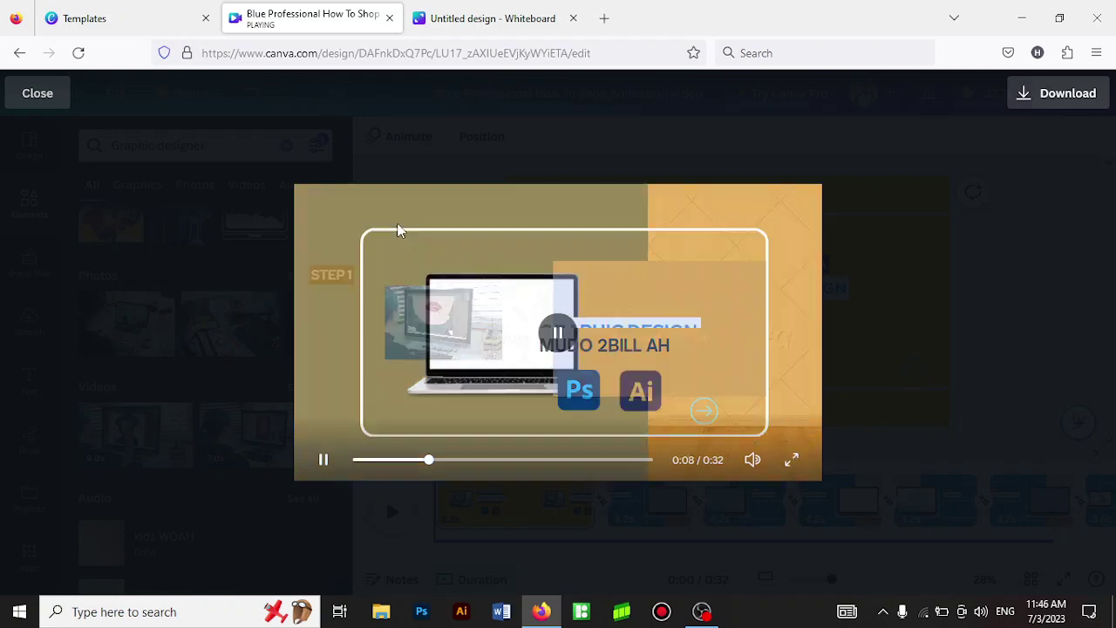
pyautogui.click(35, 94)
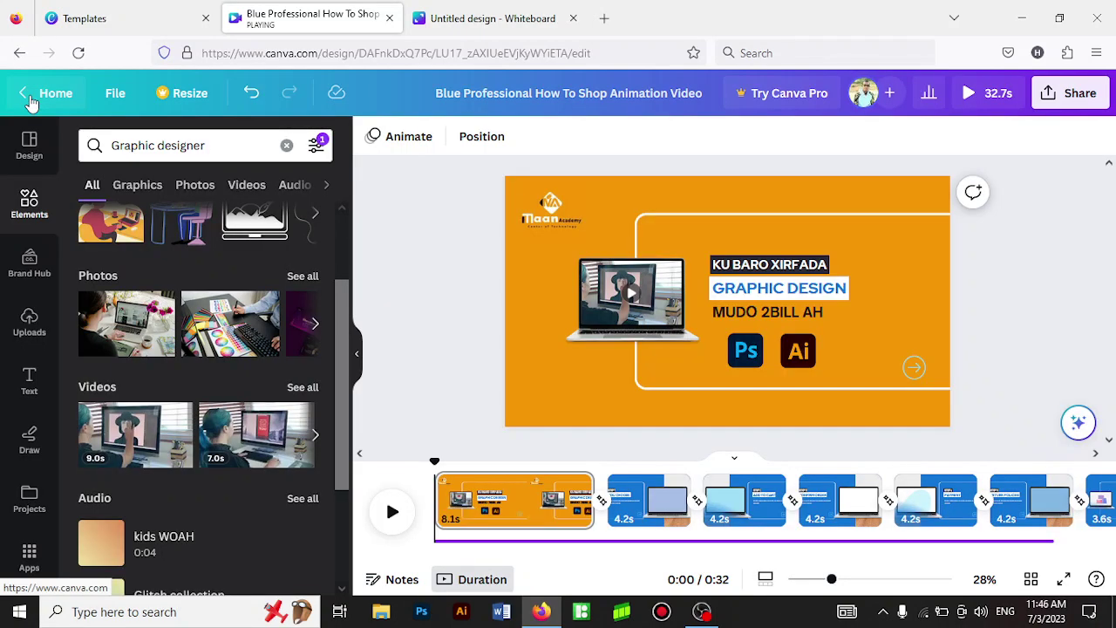